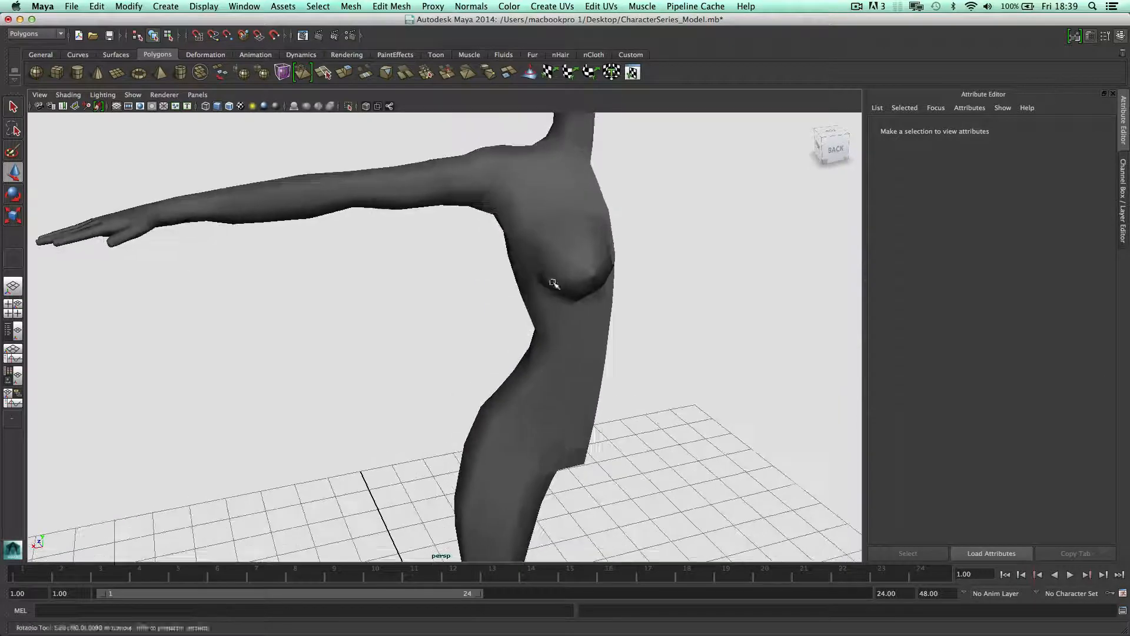
- Examine the half-body mesh's chest, arm and torso from several angles
alt+drag(614, 280, 591, 287)
click(518, 234)
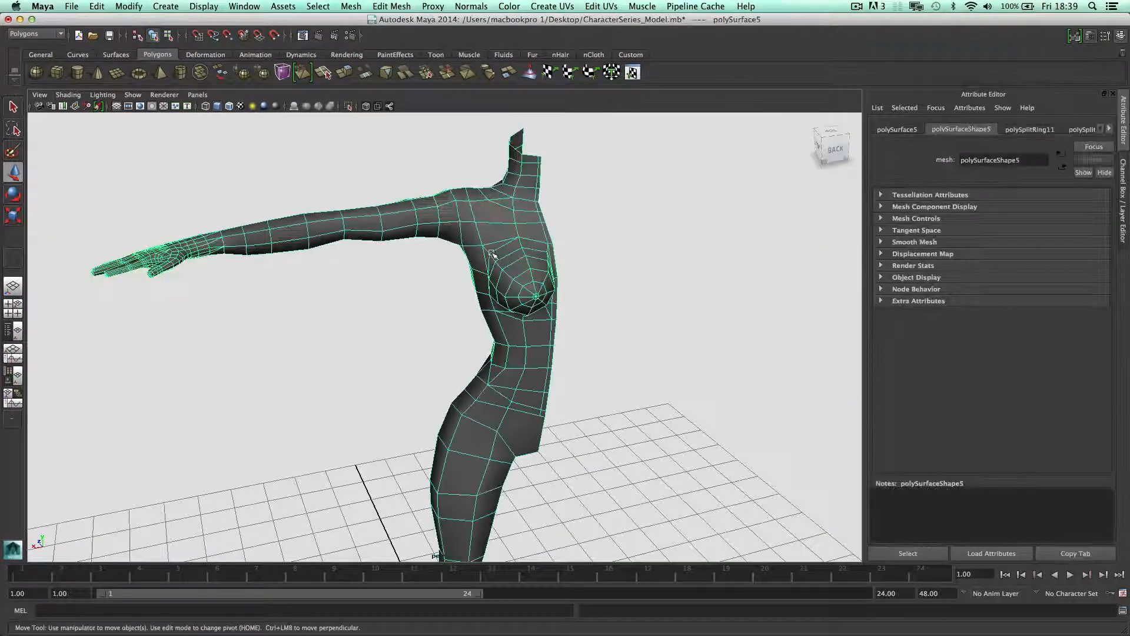
click(567, 245)
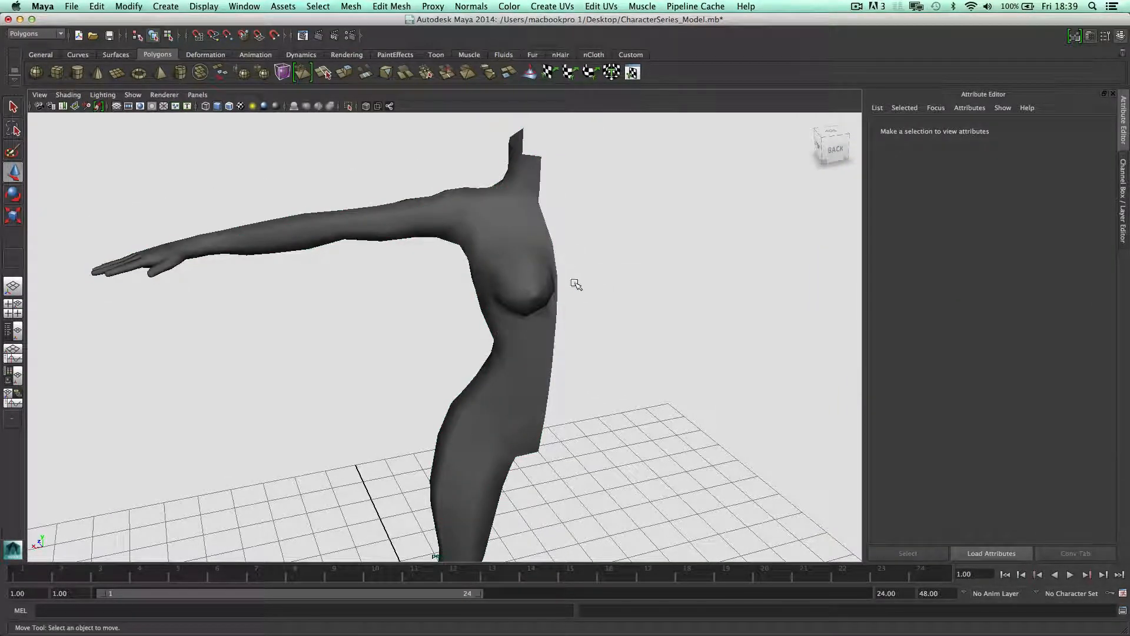
scroll(533, 283, up, 2)
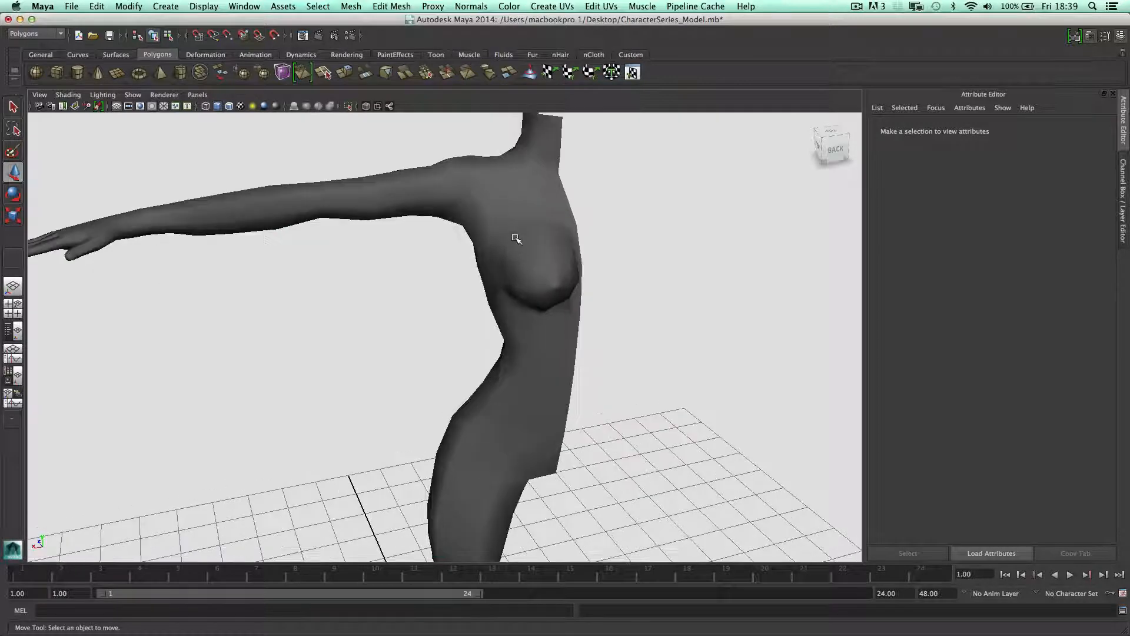
click(538, 261)
alt+drag(523, 259, 540, 263)
scroll(577, 256, down, 3)
click(541, 264)
- Delete the construction history of the half-body mesh
click(495, 261)
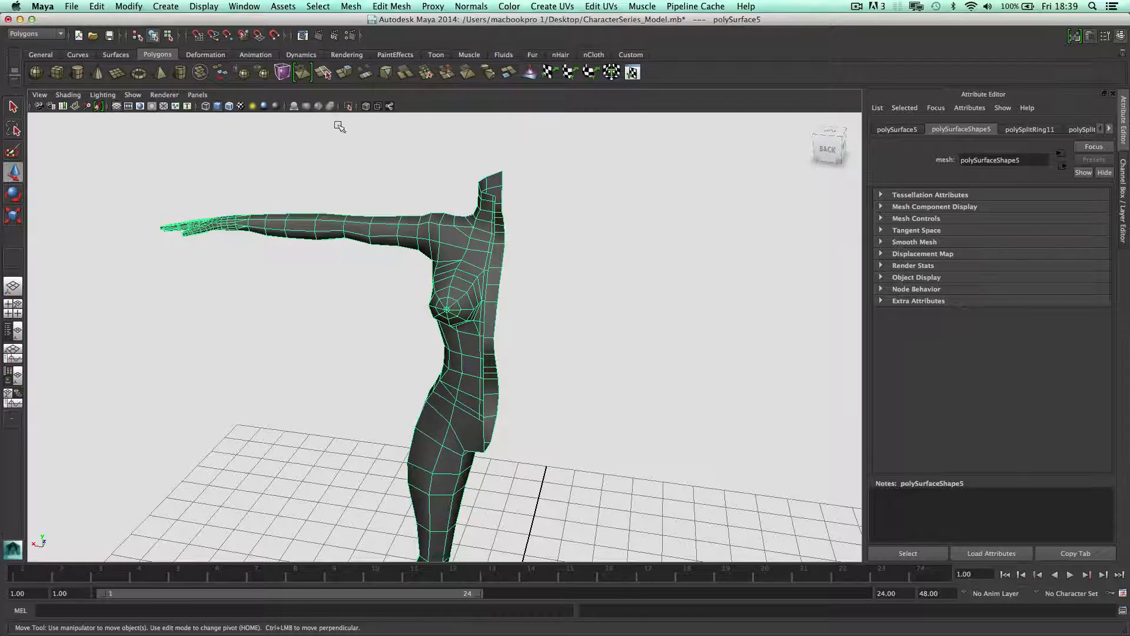
click(97, 6)
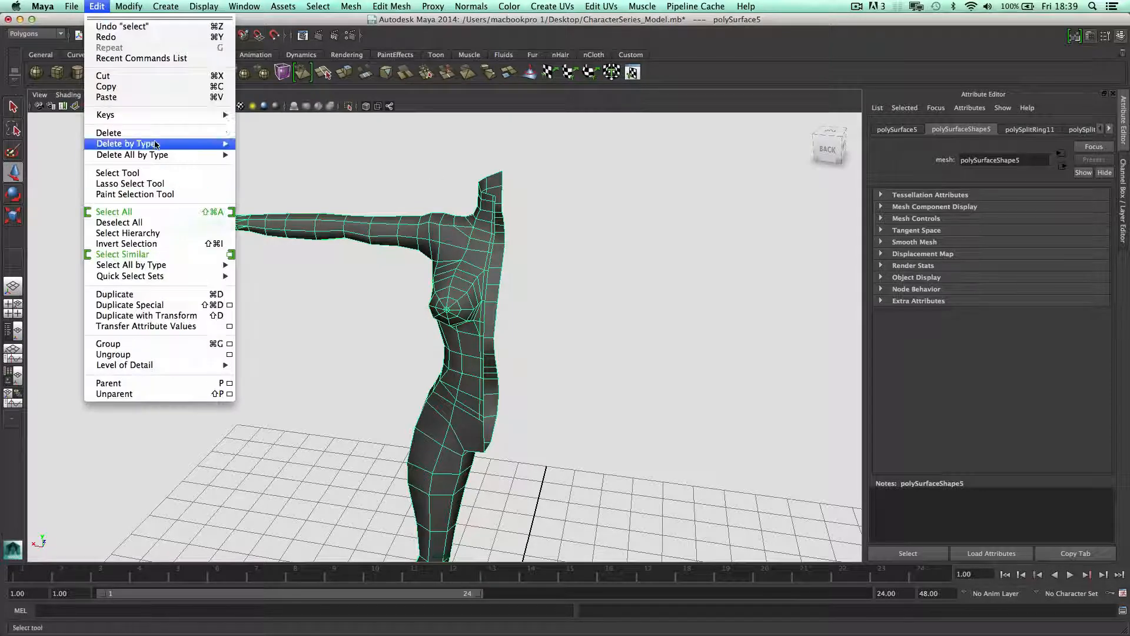
mouse_move(155, 144)
click(254, 149)
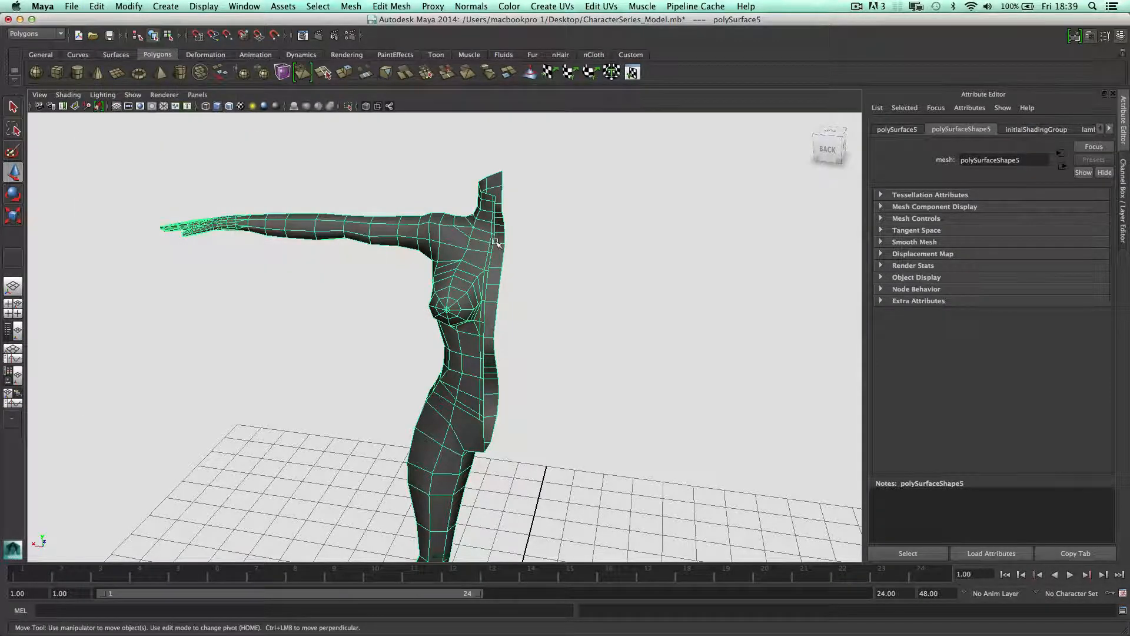
- Assign the body a new Lambert material with a Checker texture as its color and display textures in the viewport
alt+drag(513, 239, 533, 263)
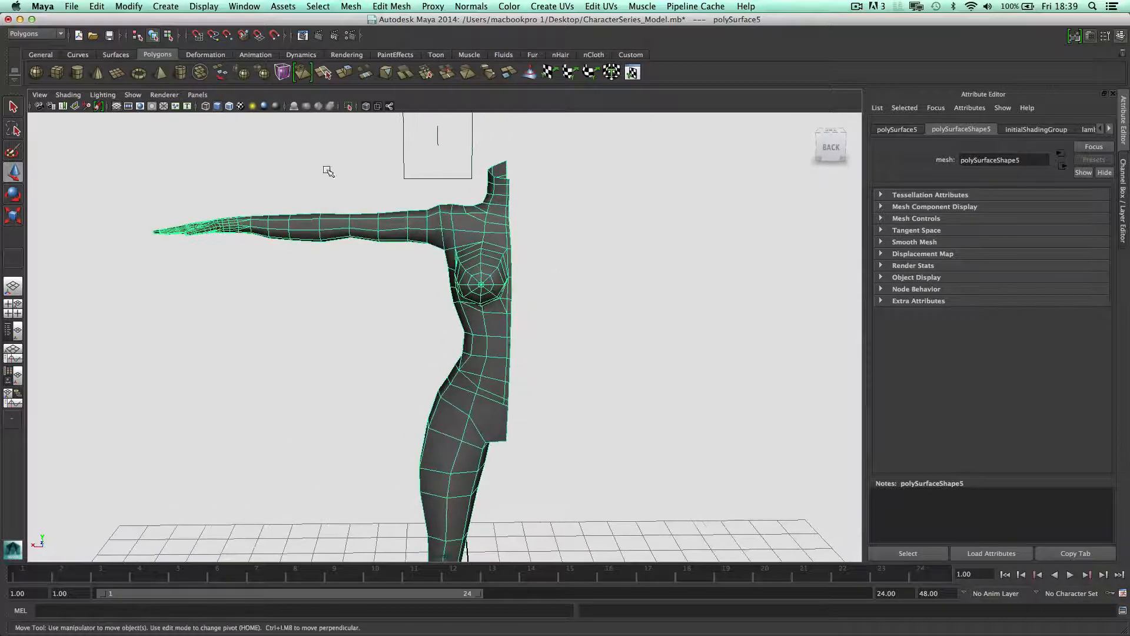
right_click(494, 260)
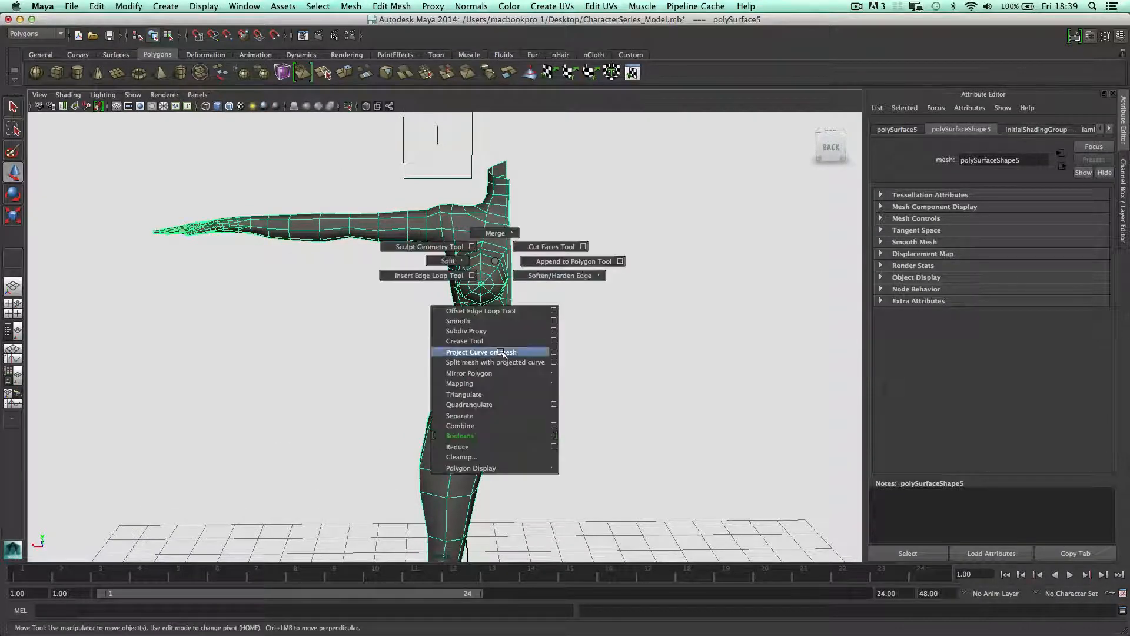
right_click(489, 259)
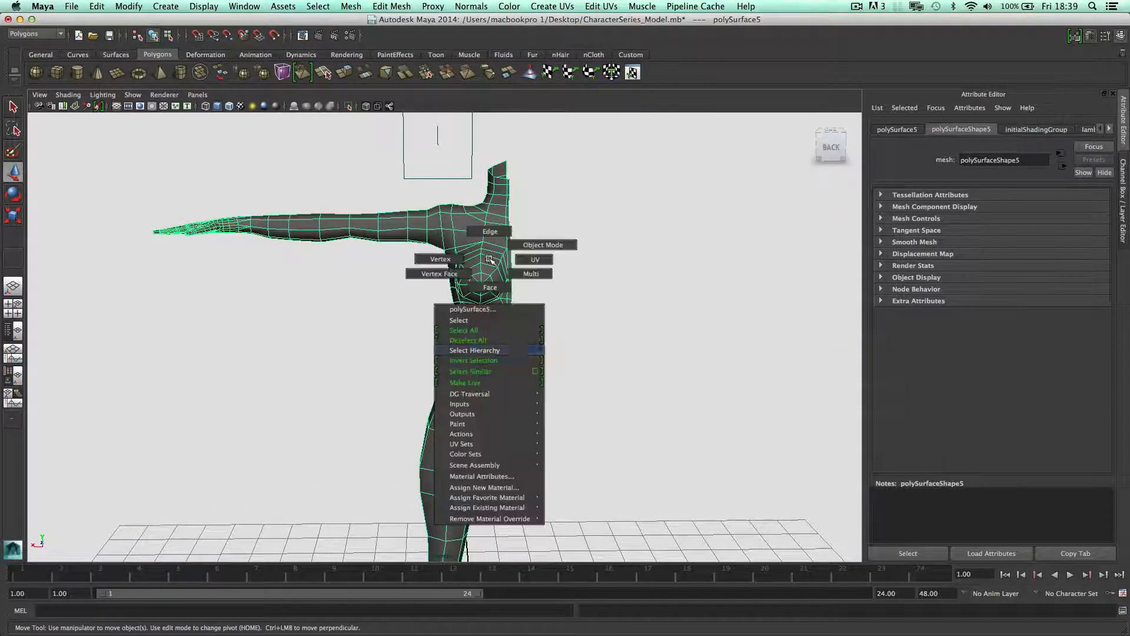
click(494, 488)
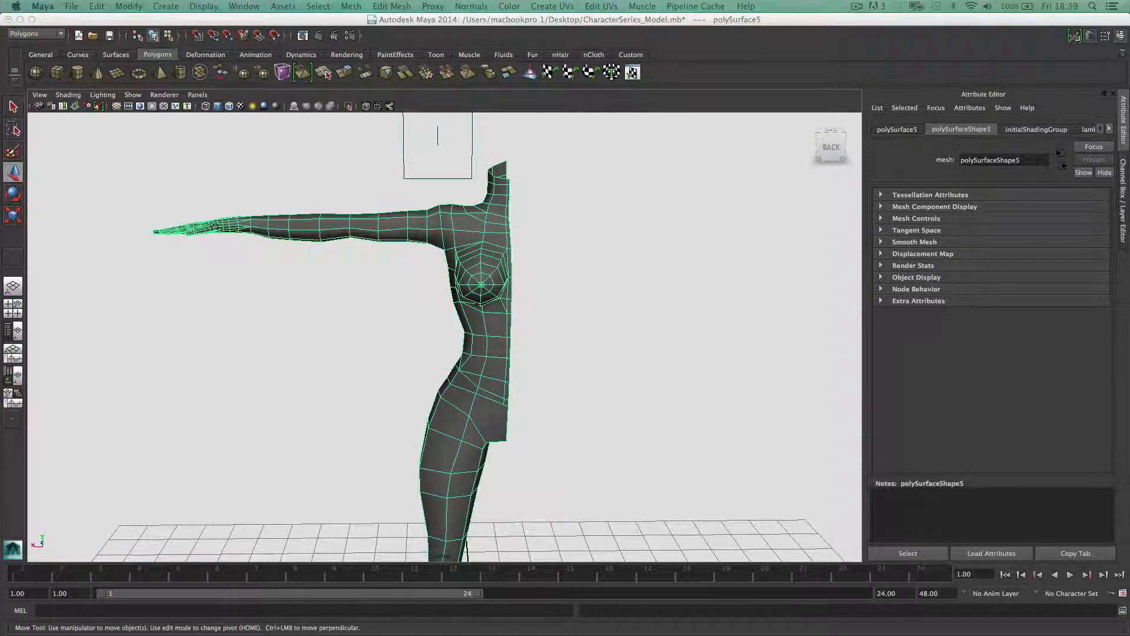
click(729, 182)
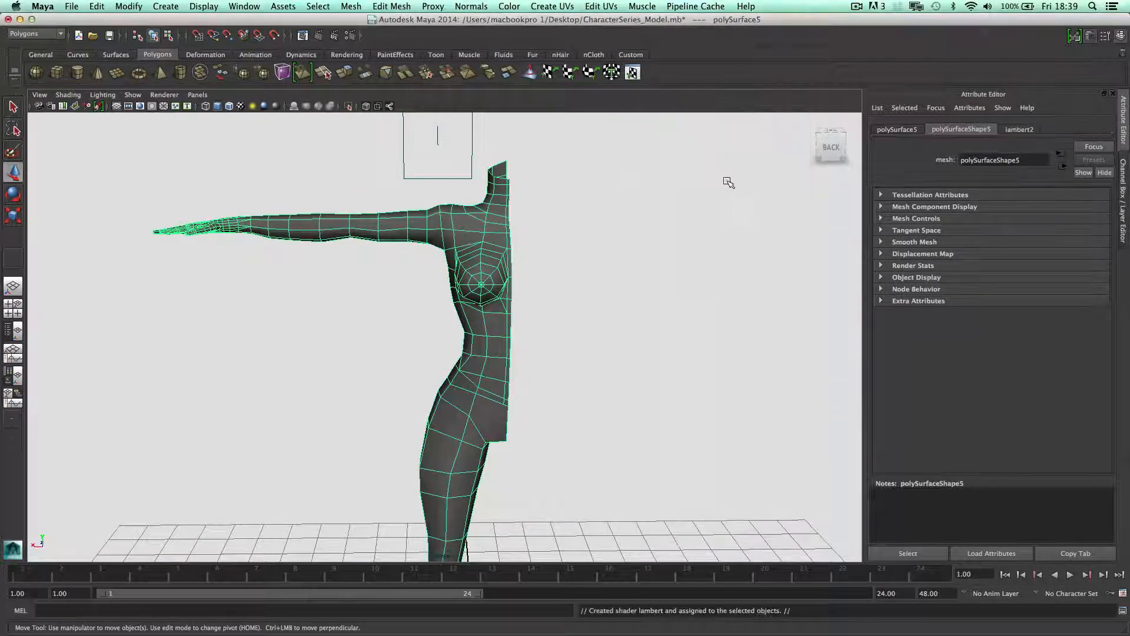
click(1098, 264)
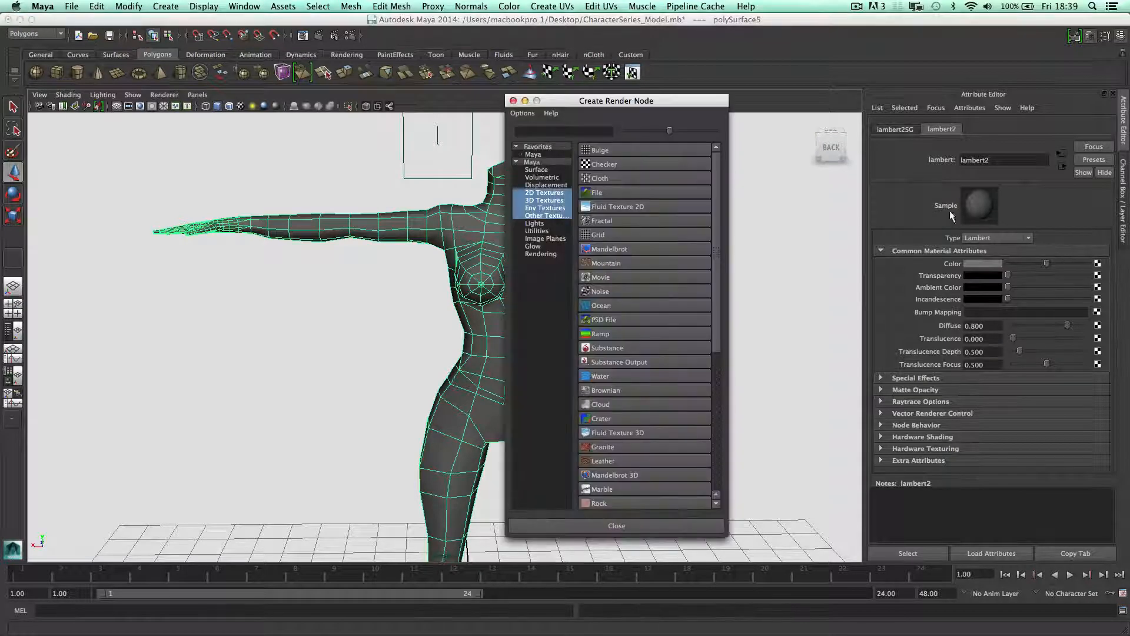
click(615, 162)
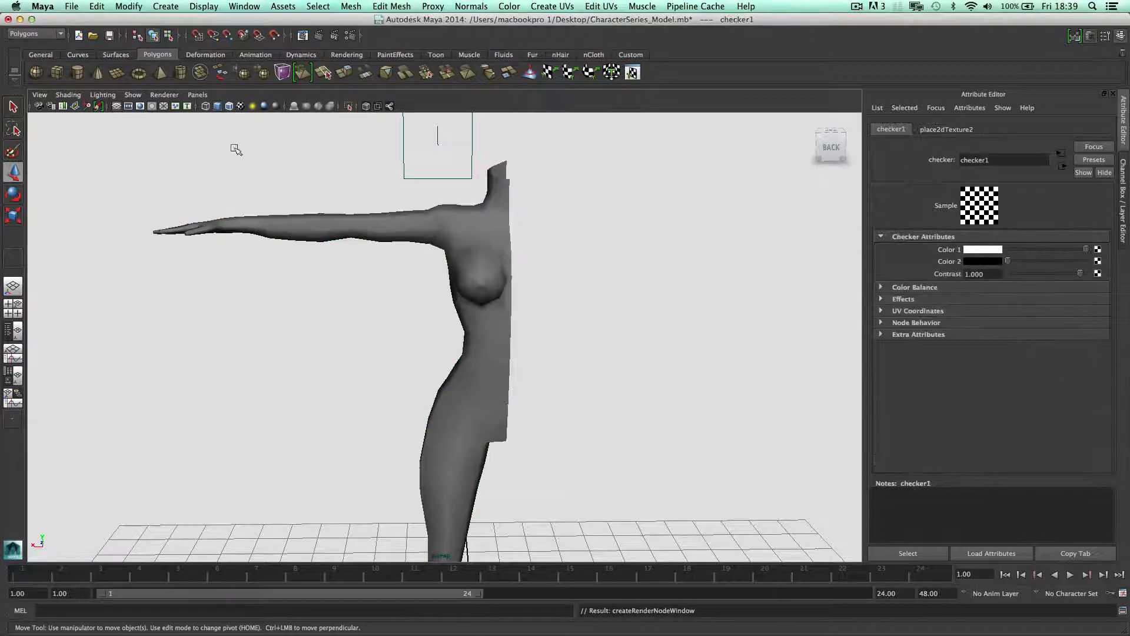
click(242, 107)
scroll(483, 233, down, 5)
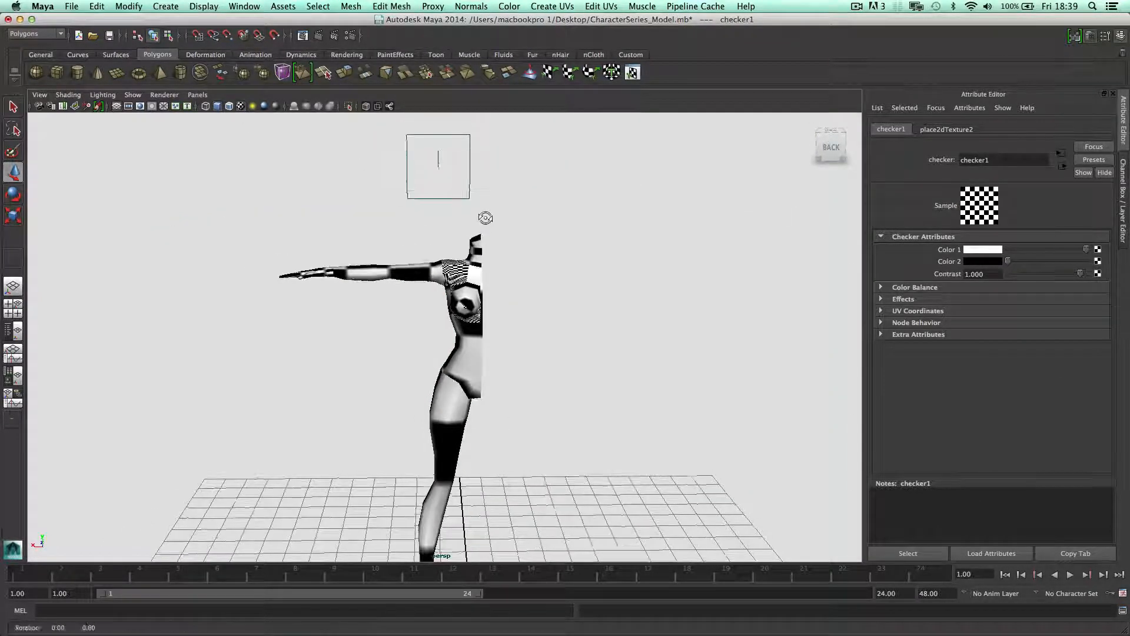
scroll(485, 214, up, 3)
- Apply Spherical Mapping to the whole body mesh
click(553, 6)
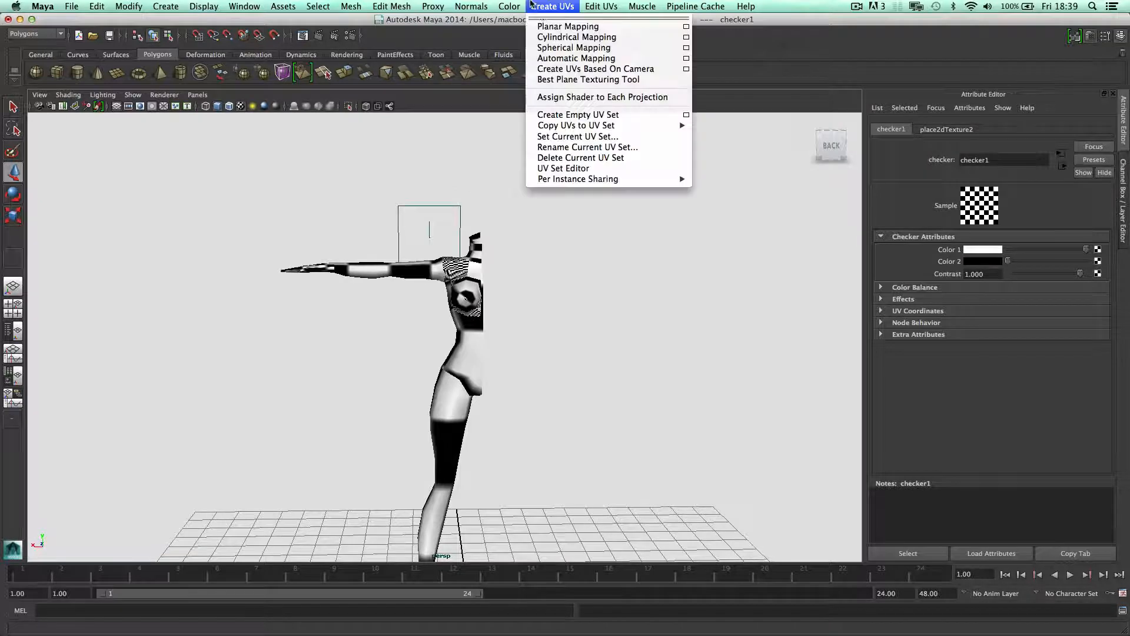
click(551, 53)
click(483, 264)
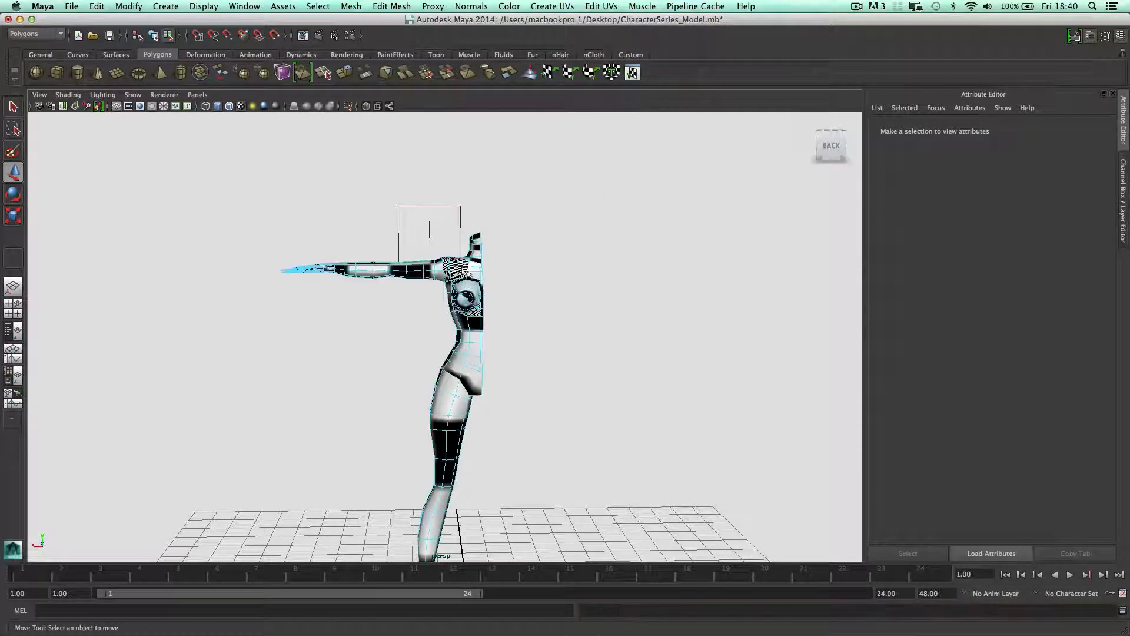
right_click(493, 308)
right_drag(461, 289, 486, 226)
click(548, 6)
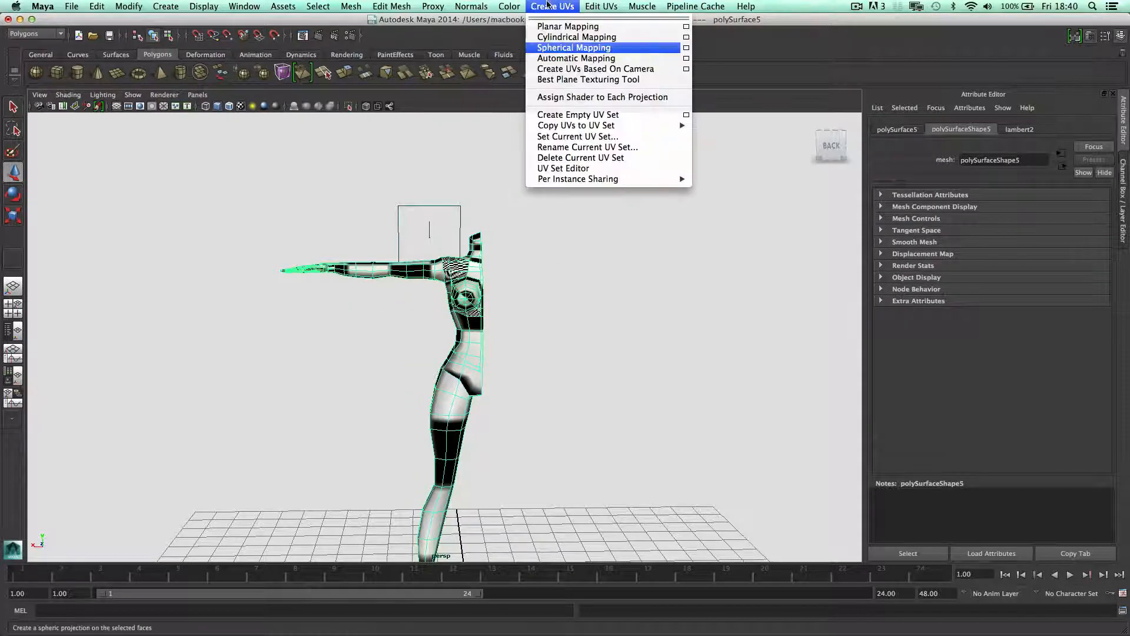
click(566, 51)
- Reduce the horizontal and vertical sweep of the body's spherical projection to make the checker pattern finer
alt+drag(401, 366, 429, 380)
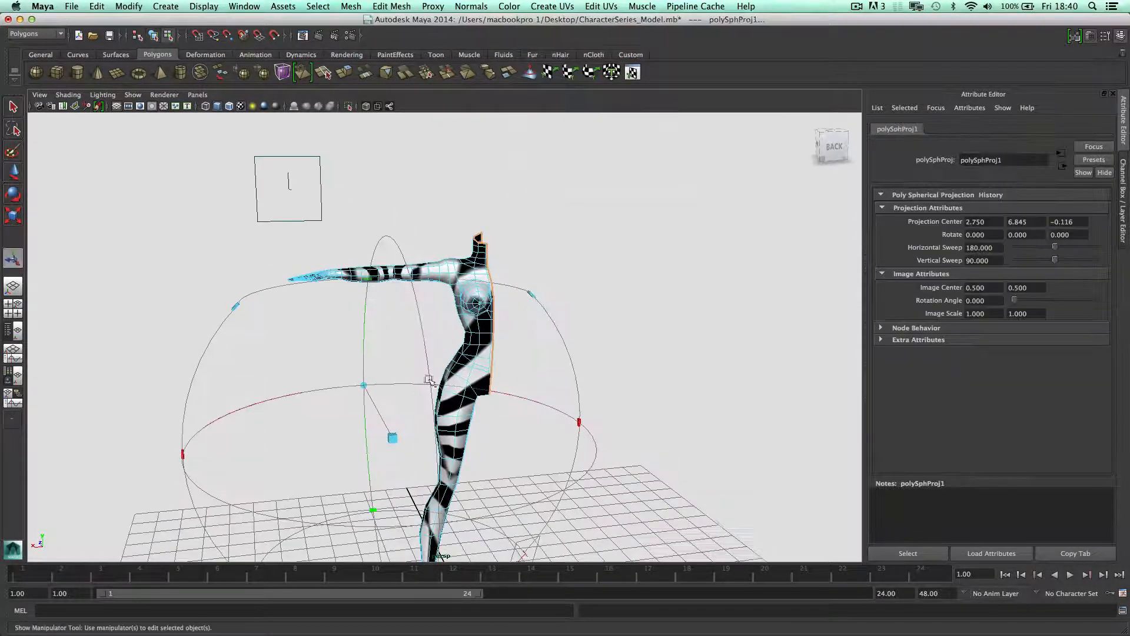
mouse_move(235, 306)
mouse_down()
mouse_move(251, 314)
mouse_move(236, 314)
mouse_up()
drag(386, 236, 387, 238)
alt+drag(480, 415, 398, 427)
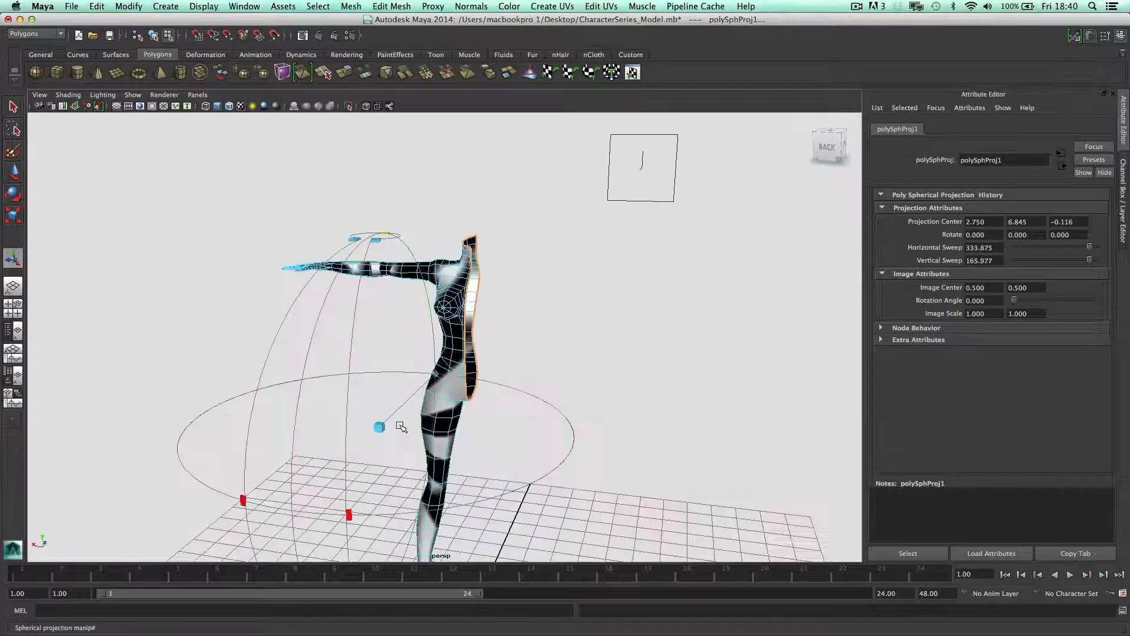
alt+right_drag(398, 426, 385, 412)
alt+middle_drag(401, 403, 406, 360)
drag(387, 526, 393, 414)
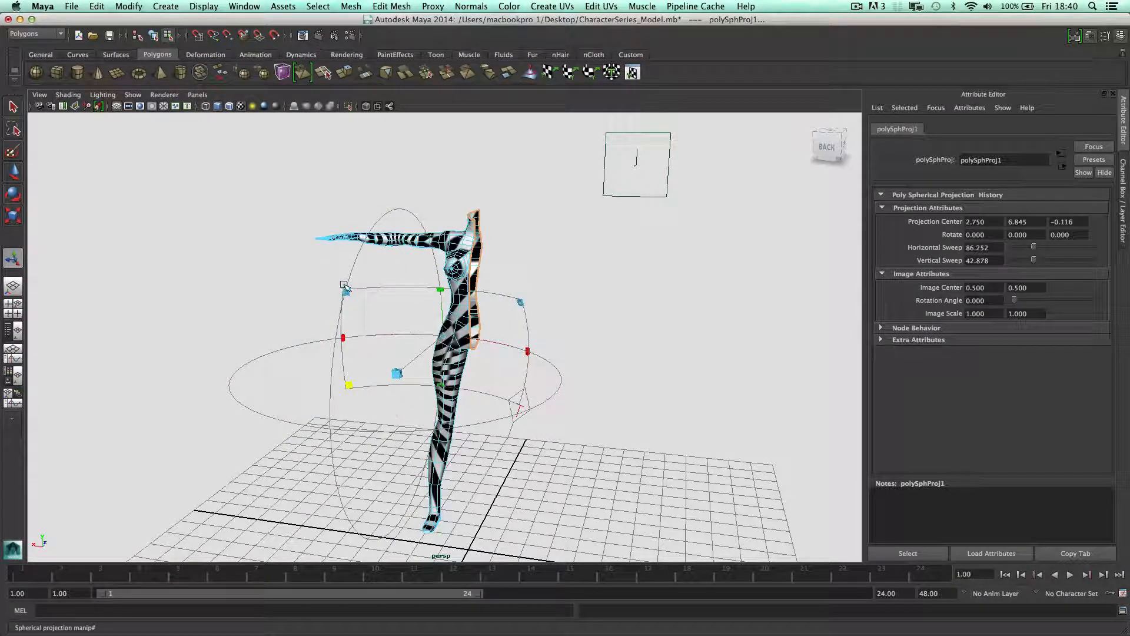
drag(344, 285, 373, 289)
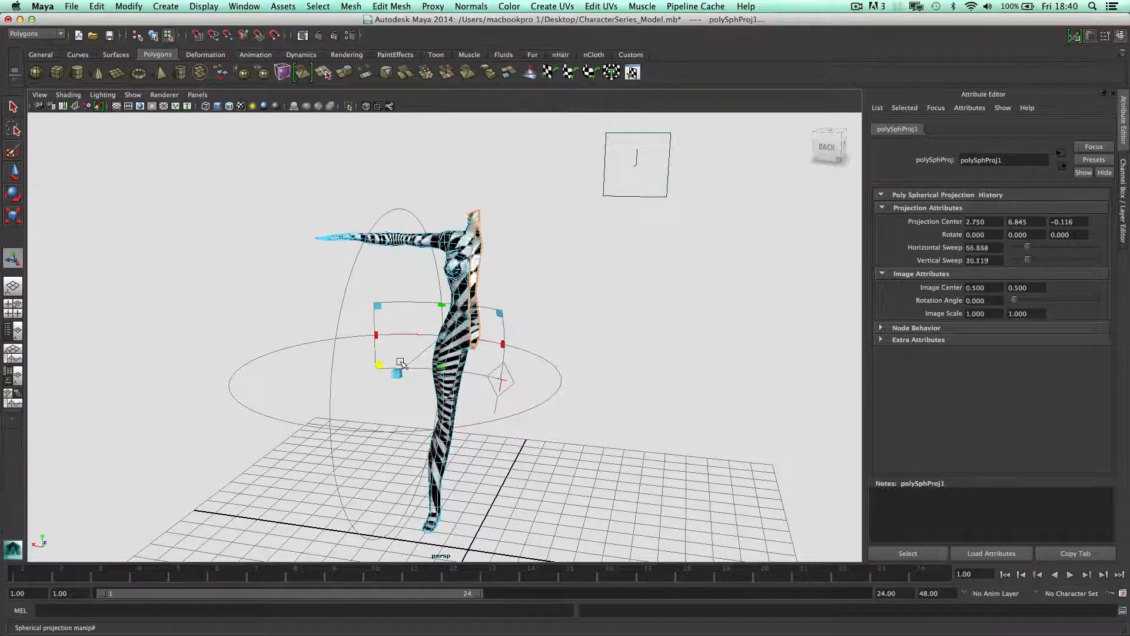
- Inspect the checker pattern on the torso, return the body to object mode and display it shaded without textures
alt+drag(397, 362, 438, 344)
click(514, 270)
scroll(507, 275, up, 5)
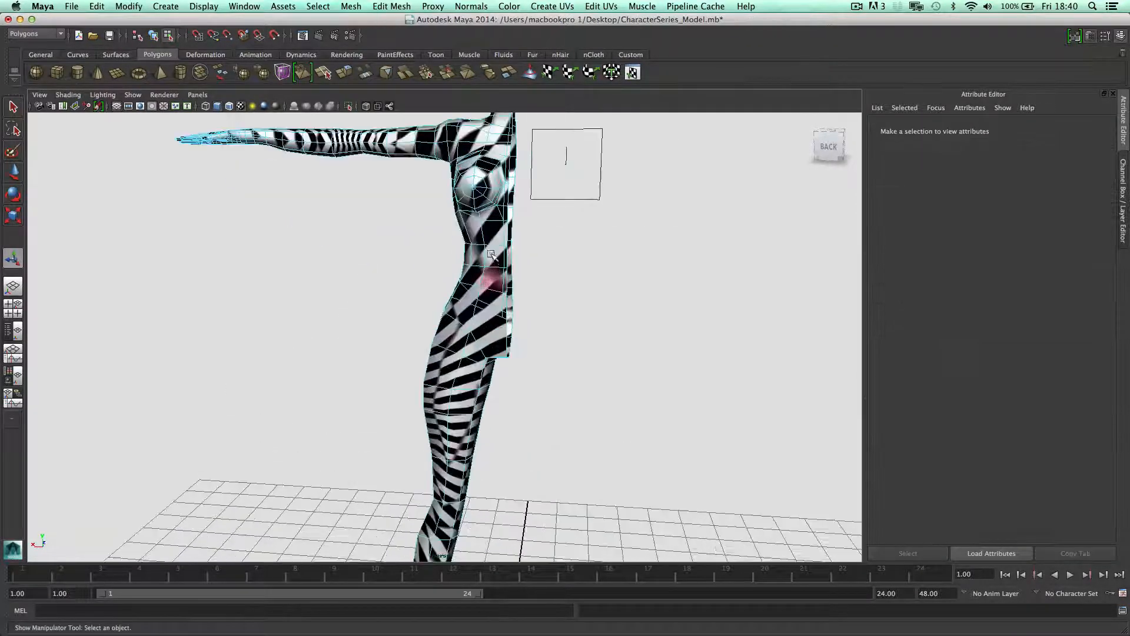
right_drag(491, 241, 522, 229)
mouse_move(585, 232)
alt+mouse_down()
mouse_move(458, 295)
mouse_move(530, 283)
mouse_move(441, 257)
mouse_move(385, 259)
mouse_move(331, 303)
mouse_move(459, 277)
mouse_move(576, 279)
mouse_move(547, 242)
mouse_move(408, 255)
mouse_move(373, 270)
mouse_move(556, 294)
mouse_move(391, 221)
alt+mouse_up()
key(5)
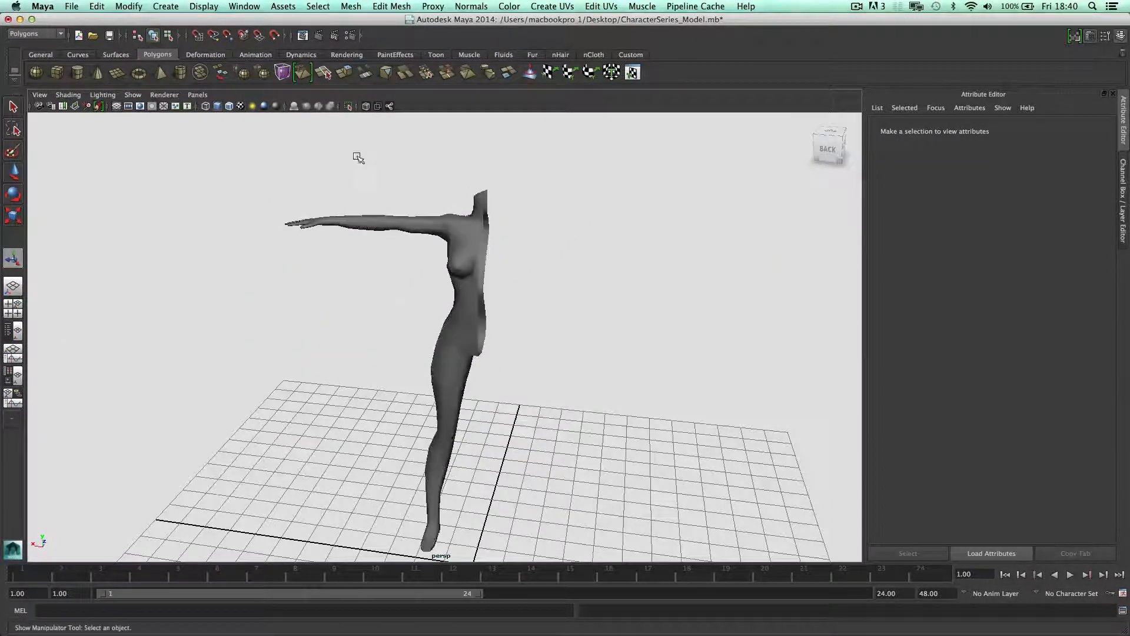
- Undo the spherical mapping and the checker material assignment on the body, and leave the body deselected
alt+drag(501, 239, 562, 224)
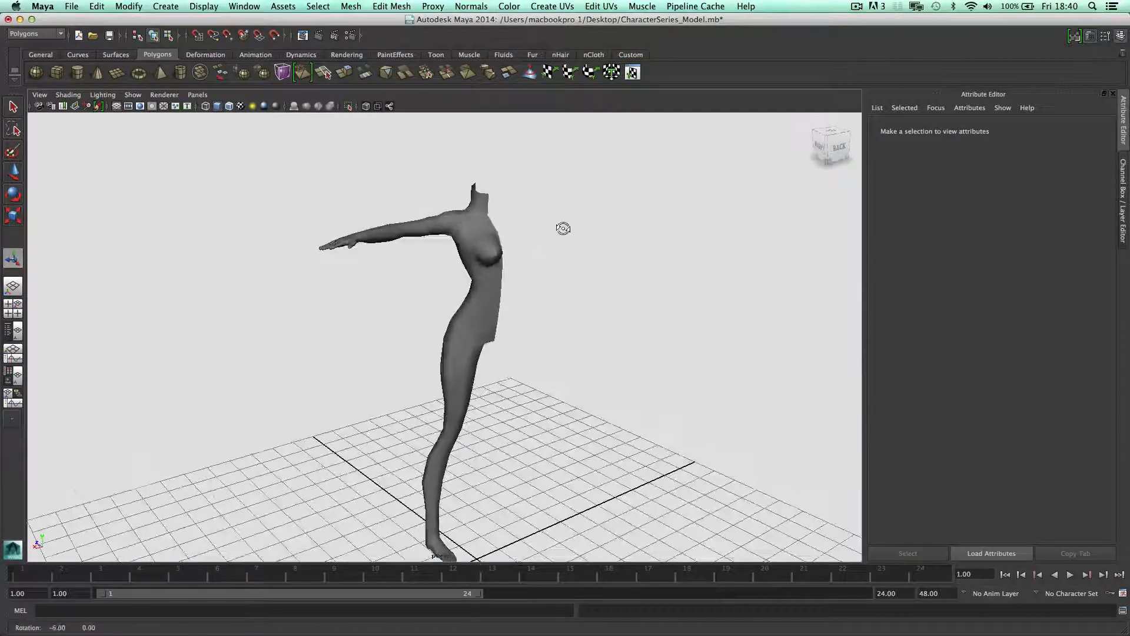
alt+right_drag(563, 225, 526, 225)
key(z)
key(z)
key(z)
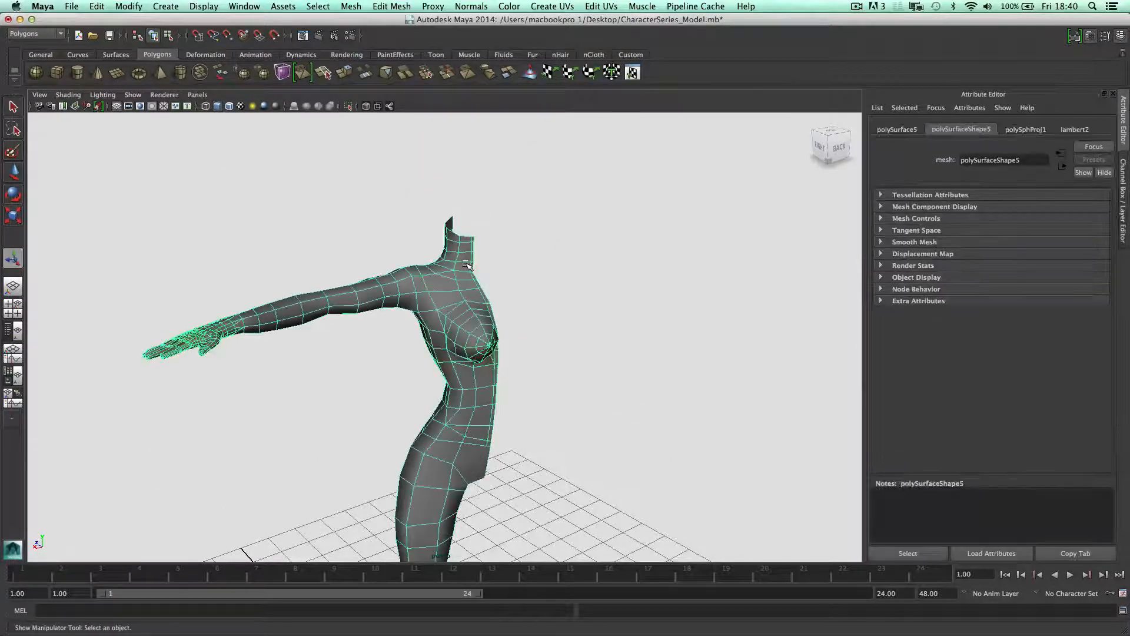
key(z)
key(z)
key(z)
key(z)
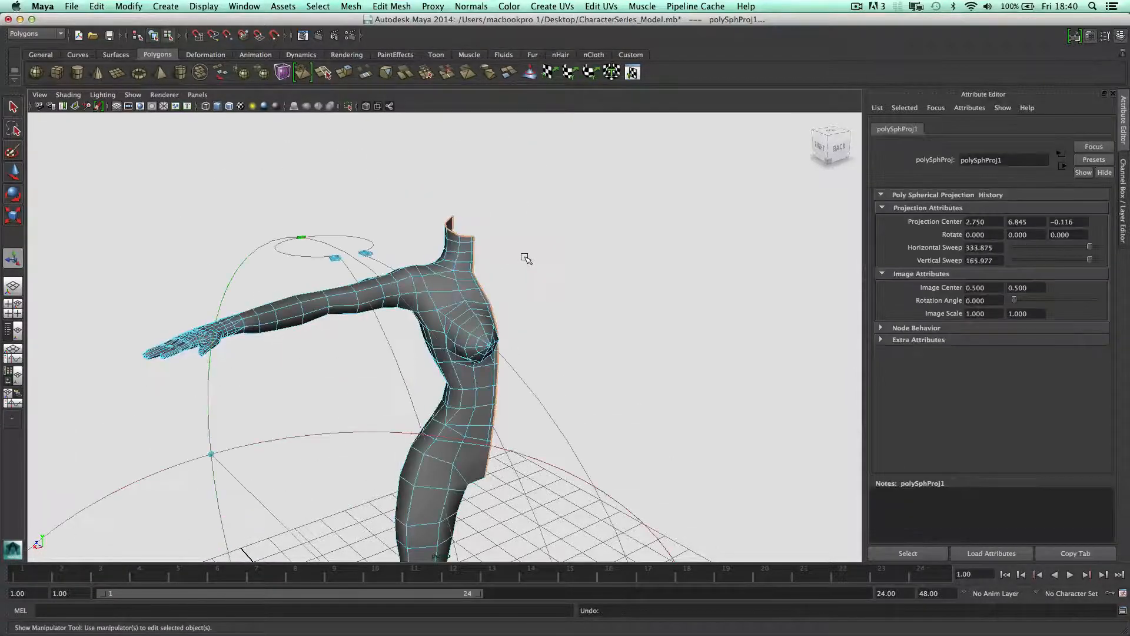
key(z)
key(z)
key(z)
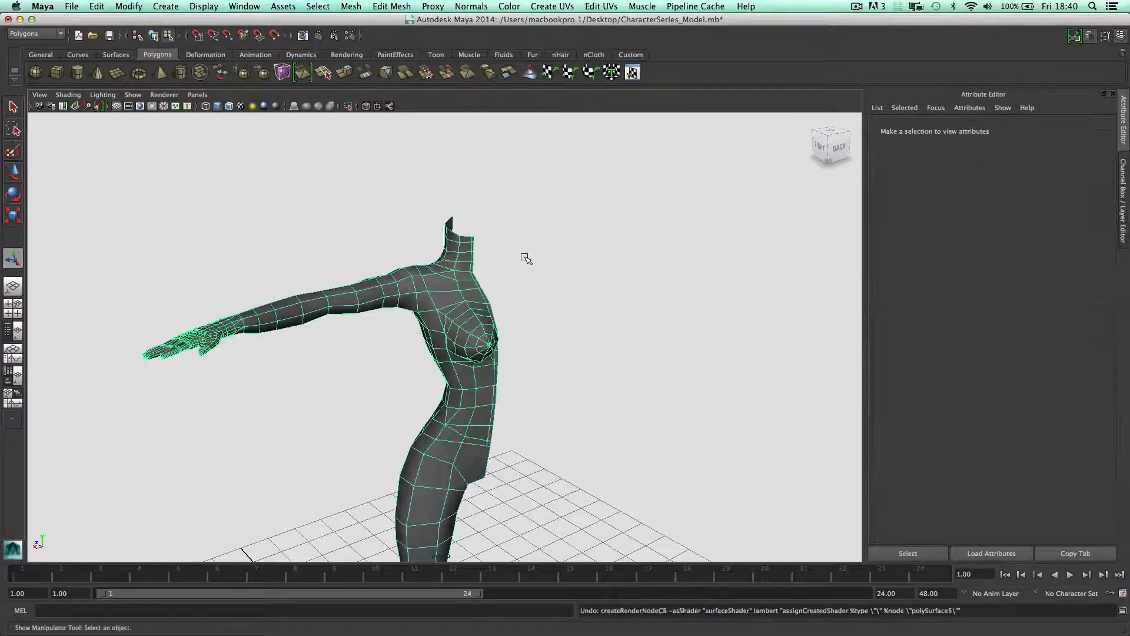
click(528, 256)
- Create a polygon cube about 2.2 wide, 1.9 high and 2.5 deep on the grid beside the body
alt+drag(526, 256, 504, 258)
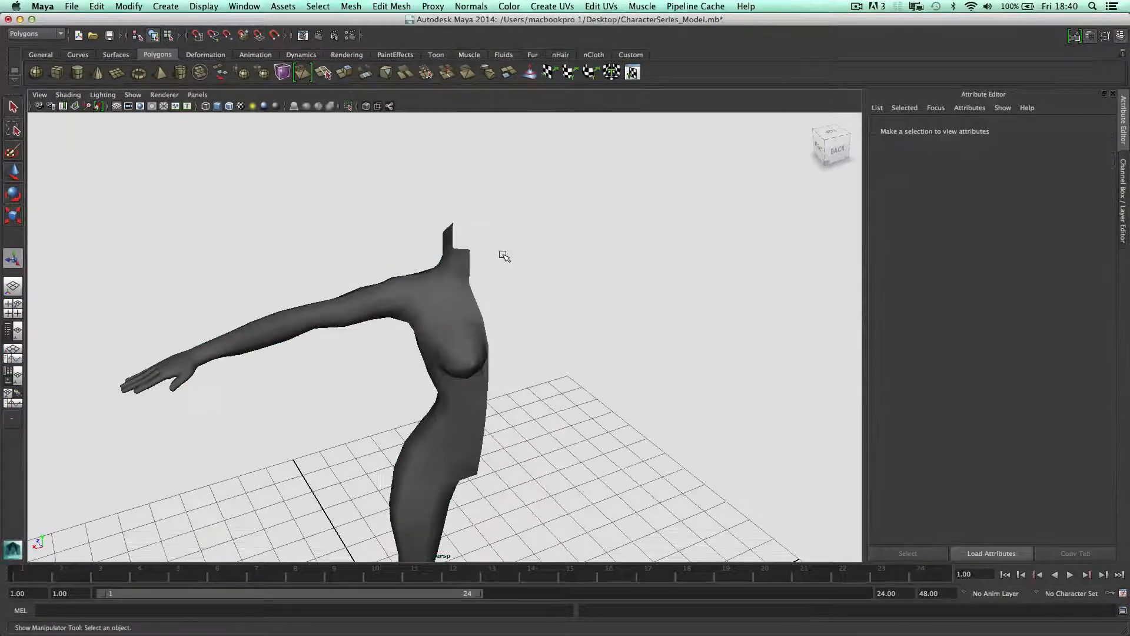
scroll(507, 283, down, 8)
alt+middle_drag(524, 276, 519, 244)
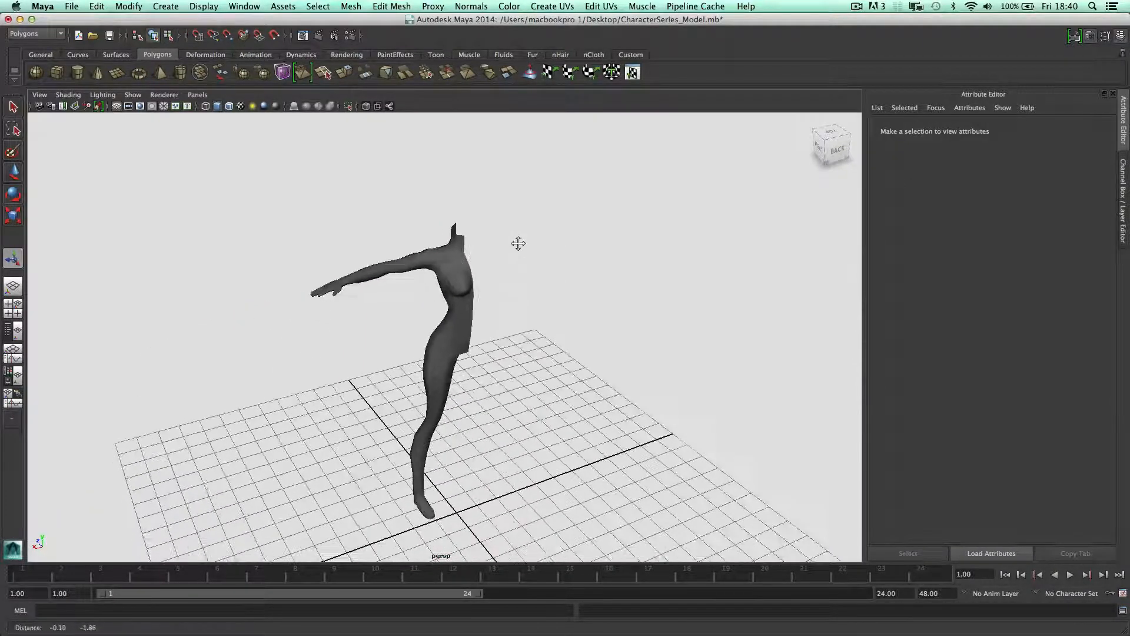
click(58, 71)
mouse_move(574, 433)
mouse_down()
mouse_move(570, 465)
mouse_move(571, 423)
mouse_up()
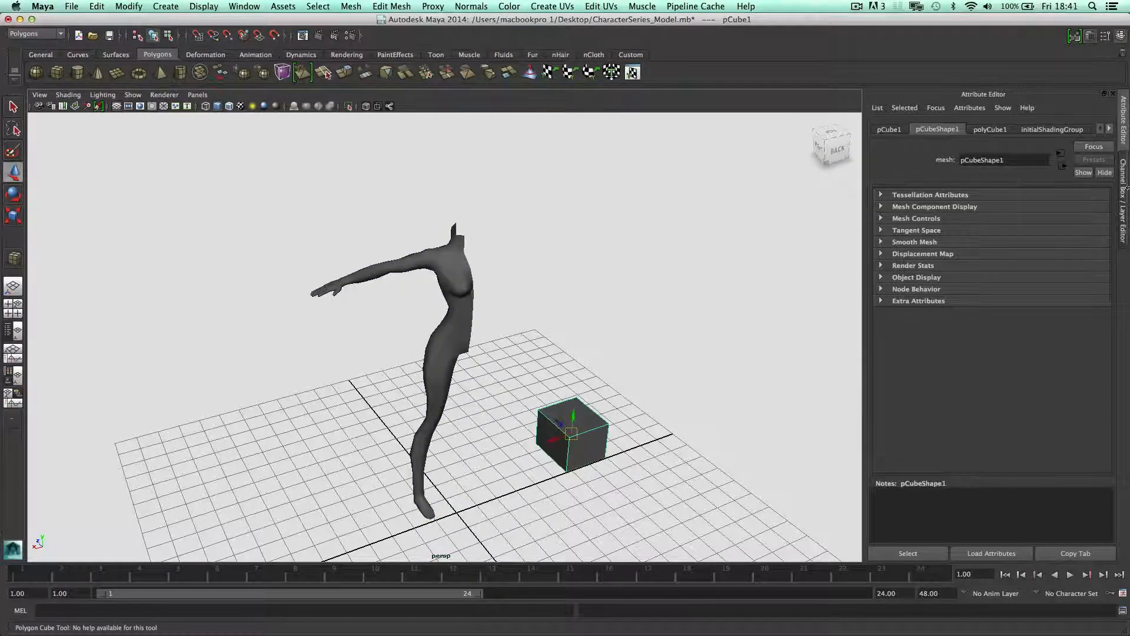
- Set the cube's width, height and depth subdivisions to 4 each
click(1125, 189)
click(1010, 266)
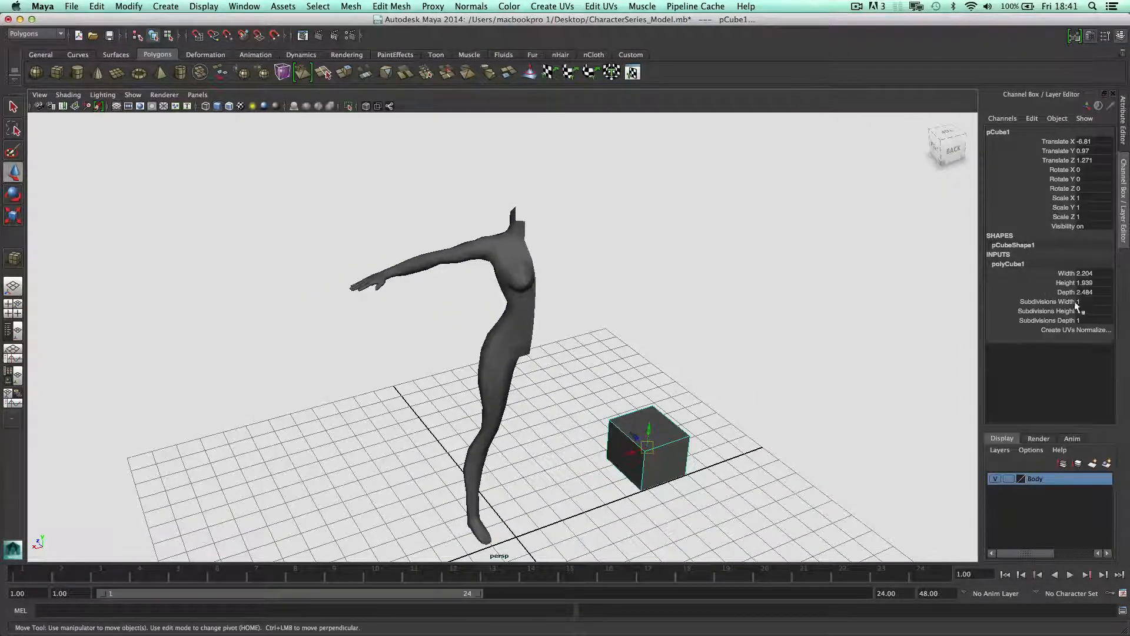
key(Tab)
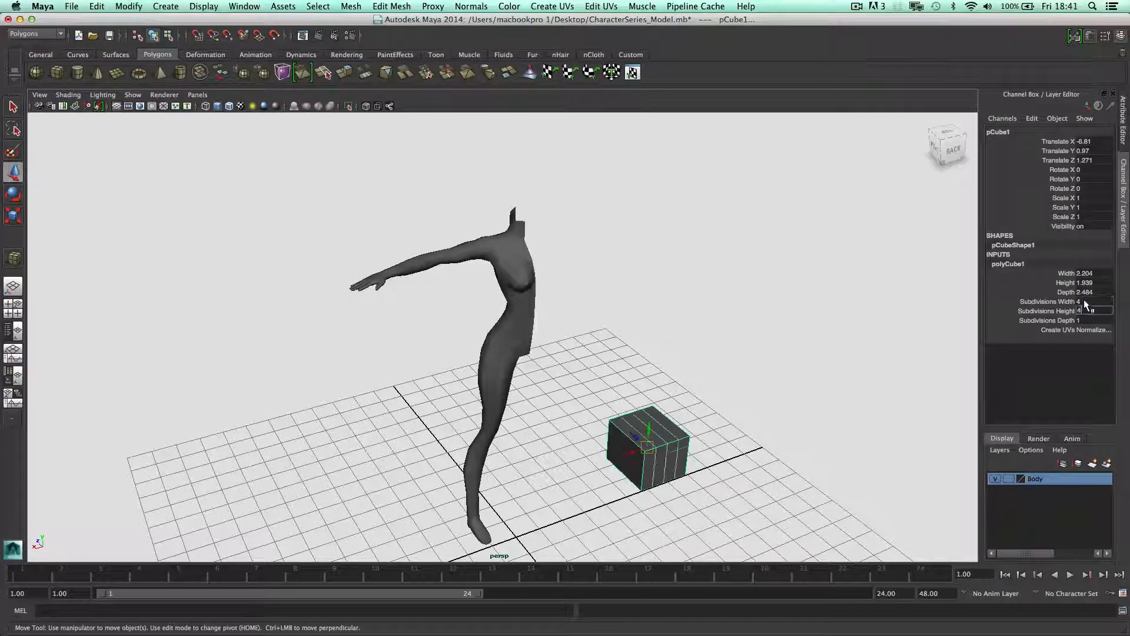
text(4)
key(Tab)
text(4)
key(Return)
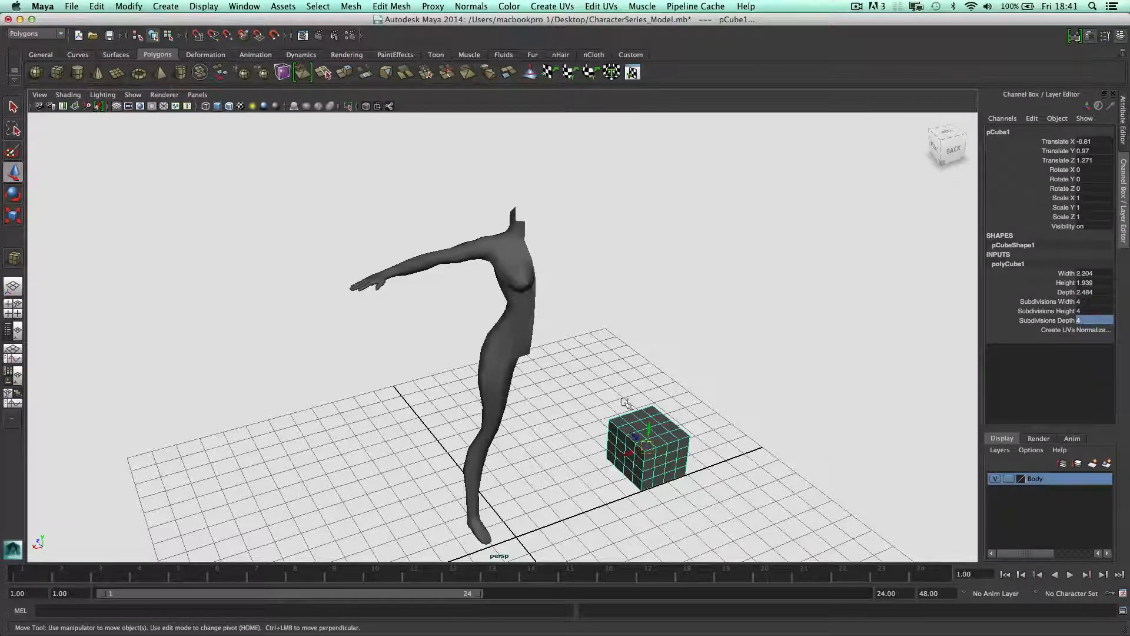
- Scale the cube uniformly to about 0.484 and place it on the neck at about X 0.08, Y 12.78, Z 0.01
mouse_move(515, 212)
middle_down()
mouse_move(521, 222)
mouse_move(518, 200)
middle_up()
key(r)
key(w)
key(e)
drag(518, 201, 517, 190)
key(w)
key(super+z)
- In the front view, move the cube onto the reference head at about X -0.264, Y 13.319 and scale its height to about 0.904
key(space)
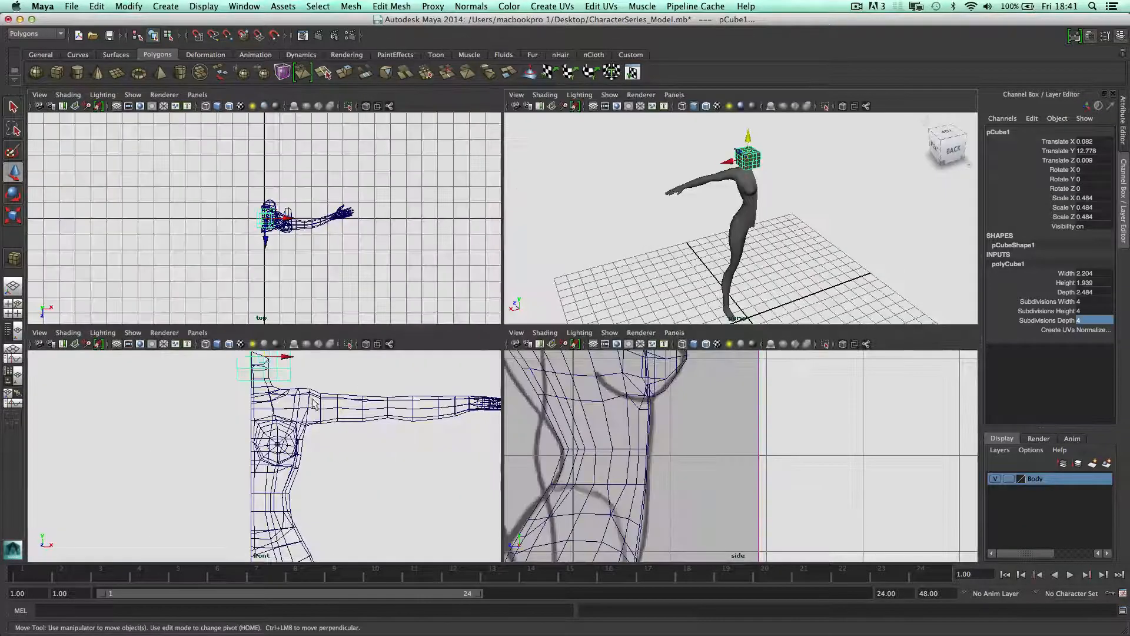
key(space)
scroll(388, 353, down, 5)
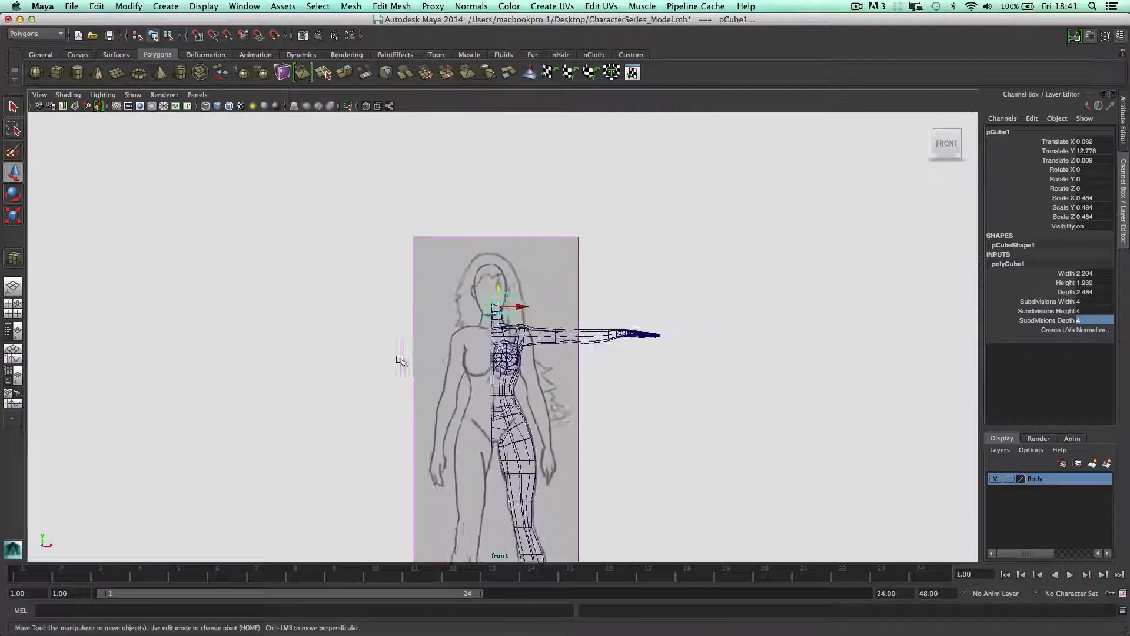
scroll(465, 300, up, 2)
drag(494, 294, 482, 216)
key(r)
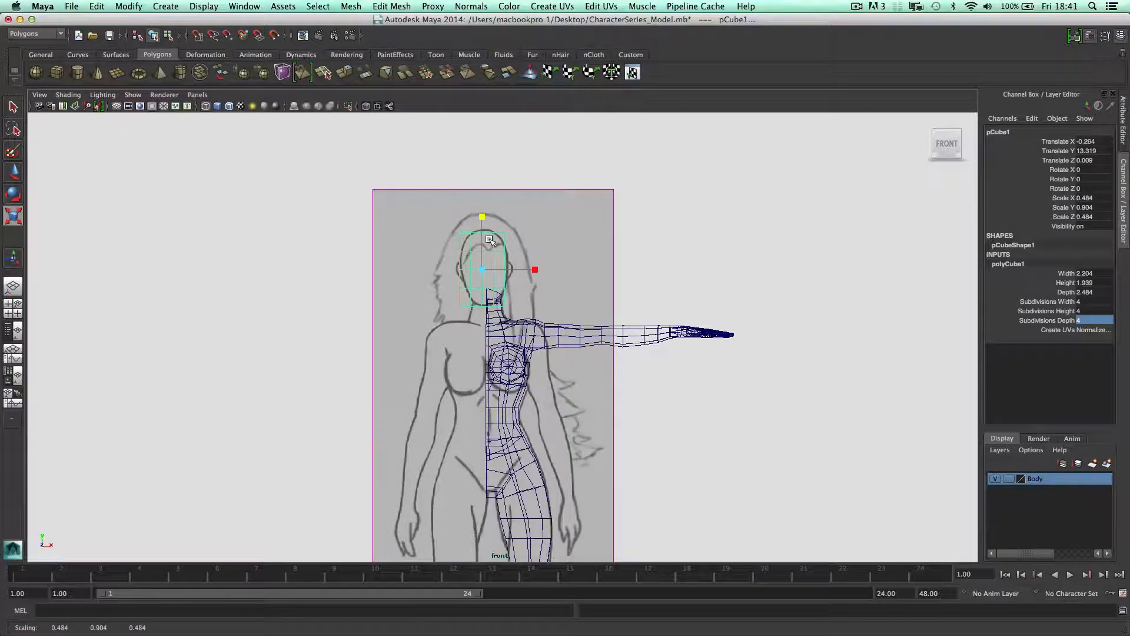
- In the side view, adjust the cube's Y scale to about 0.899 to match the reference head's height
key(space)
key(space)
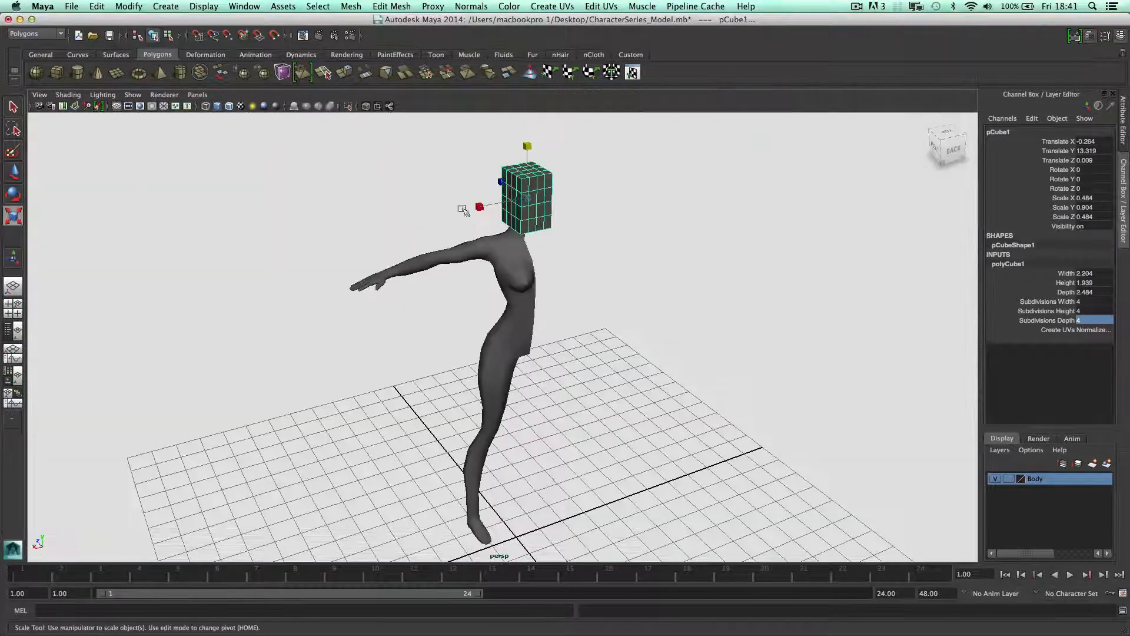
key(space)
key(space)
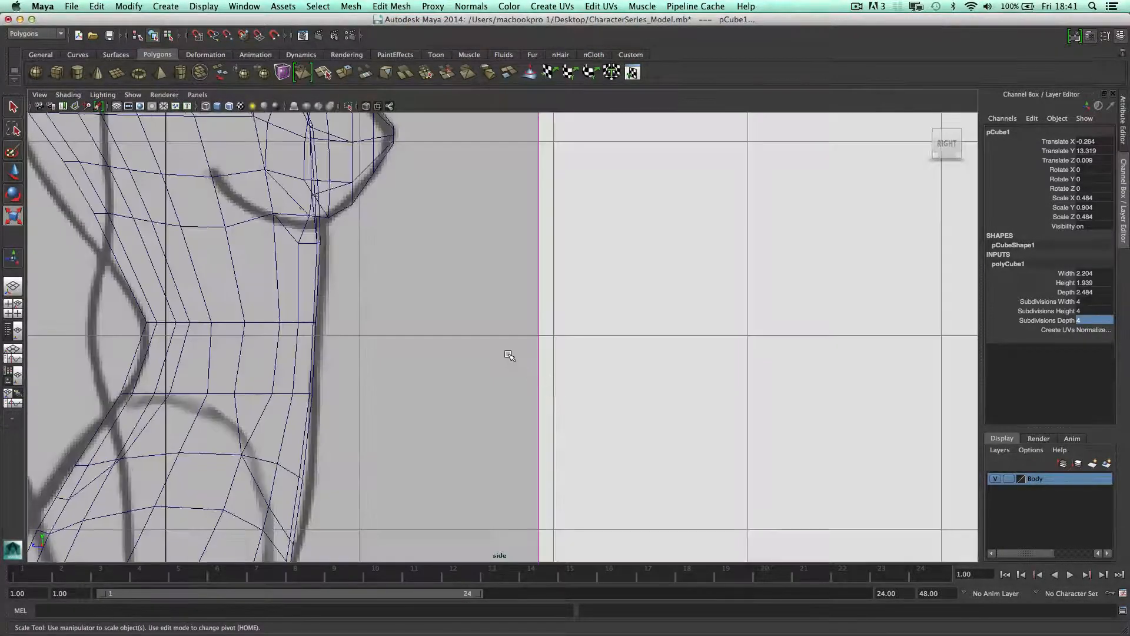
key(f)
scroll(555, 336, down, 10)
scroll(555, 335, up, 3)
drag(504, 283, 504, 284)
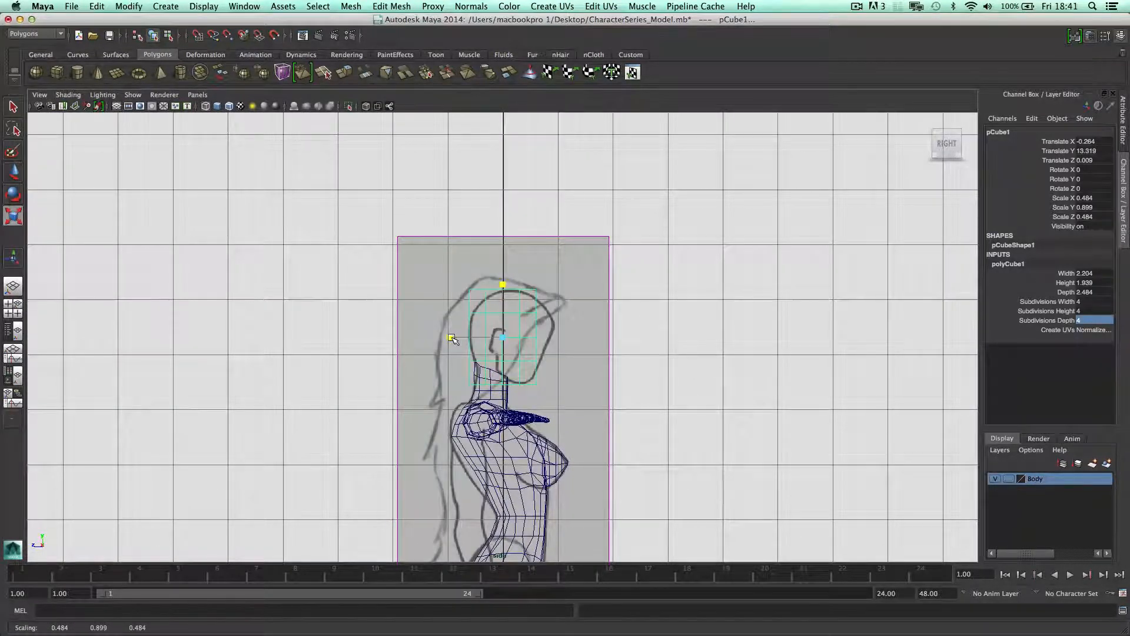
- Move the cube along its depth to about Z -0.109 to center it on the side reference head
key(e)
key(r)
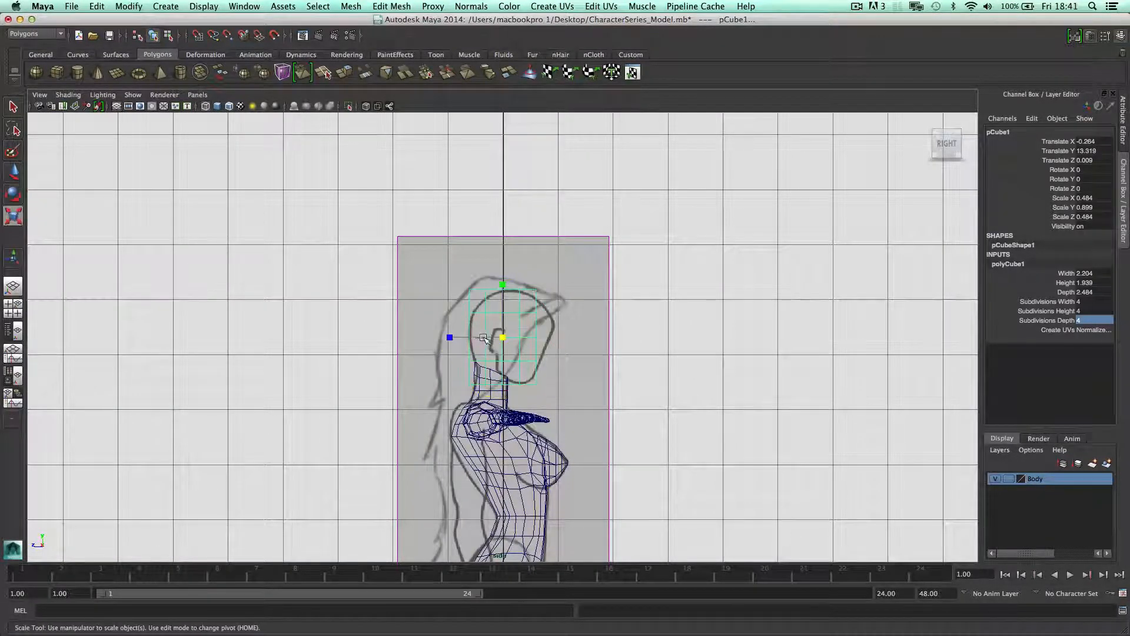
click(483, 338)
key(super+z)
click(472, 336)
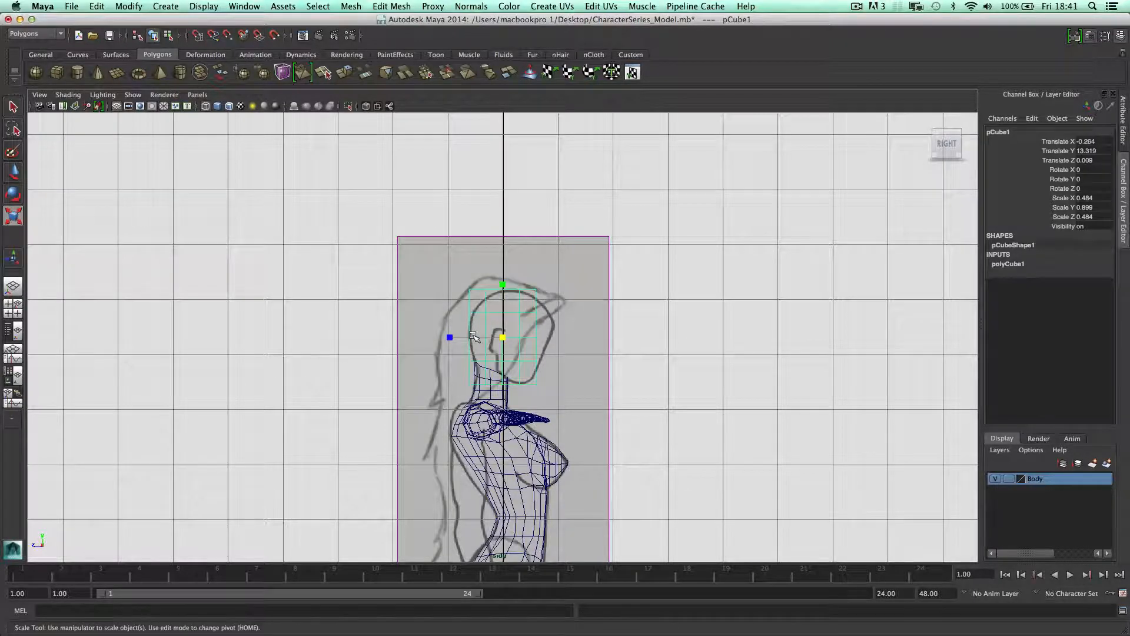
key(w)
drag(473, 336, 479, 337)
scroll(527, 297, up, 2)
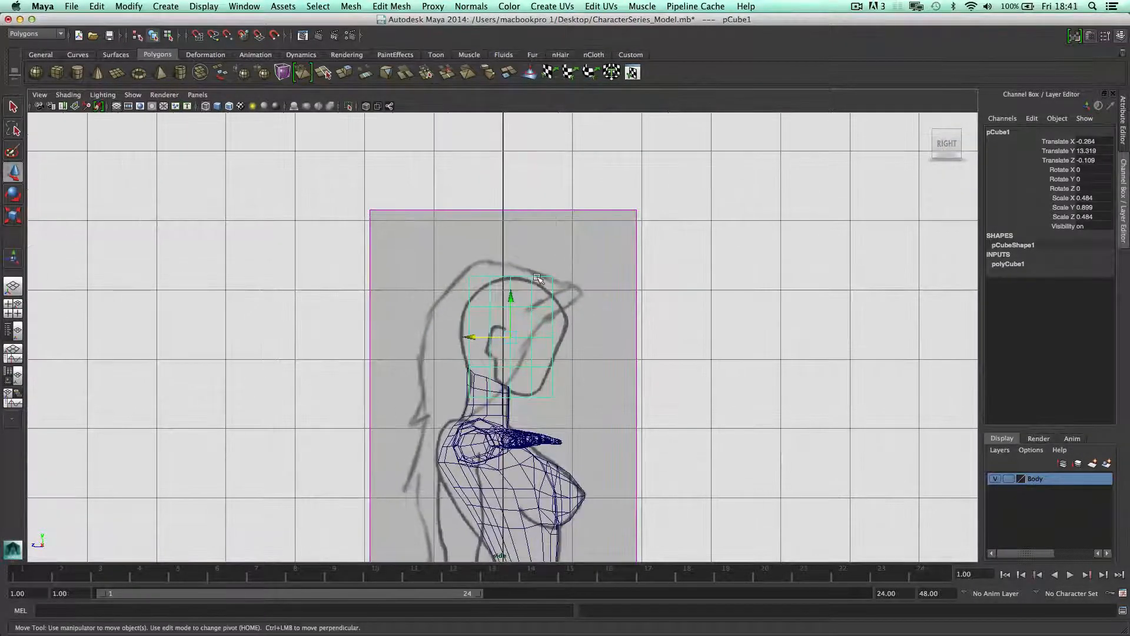
- Switch the cube to vertex editing and move its upper rear and back vertex rows onto the side outline of the skull
right_drag(537, 278, 495, 273)
drag(492, 282, 490, 241)
mouse_move(478, 285)
mouse_down()
mouse_move(462, 254)
mouse_move(466, 267)
mouse_up()
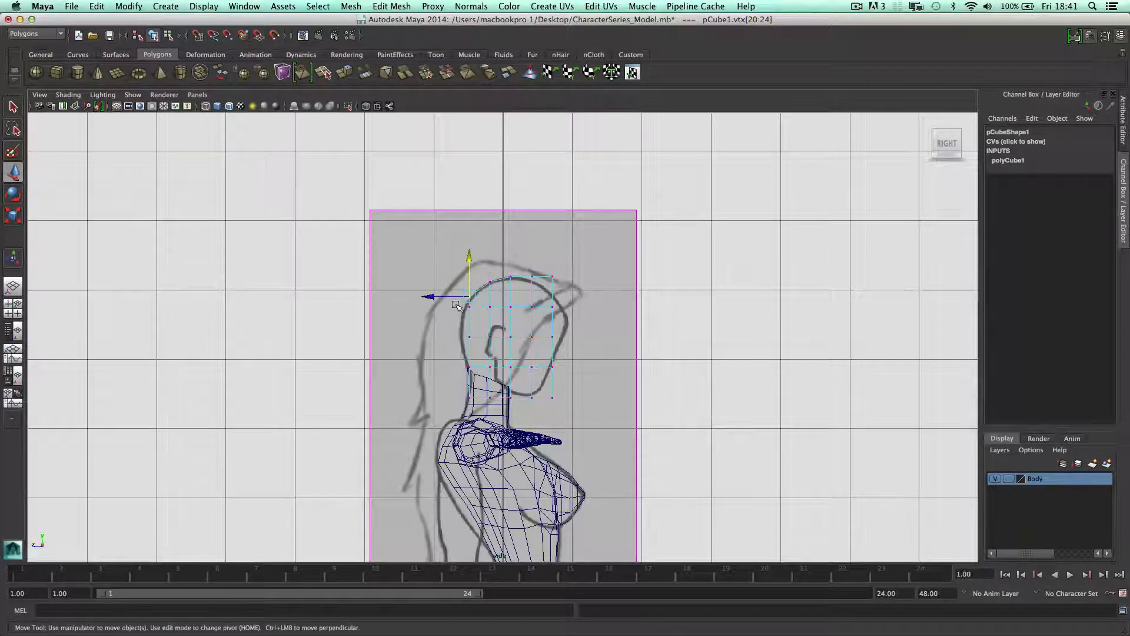
drag(444, 308, 446, 339)
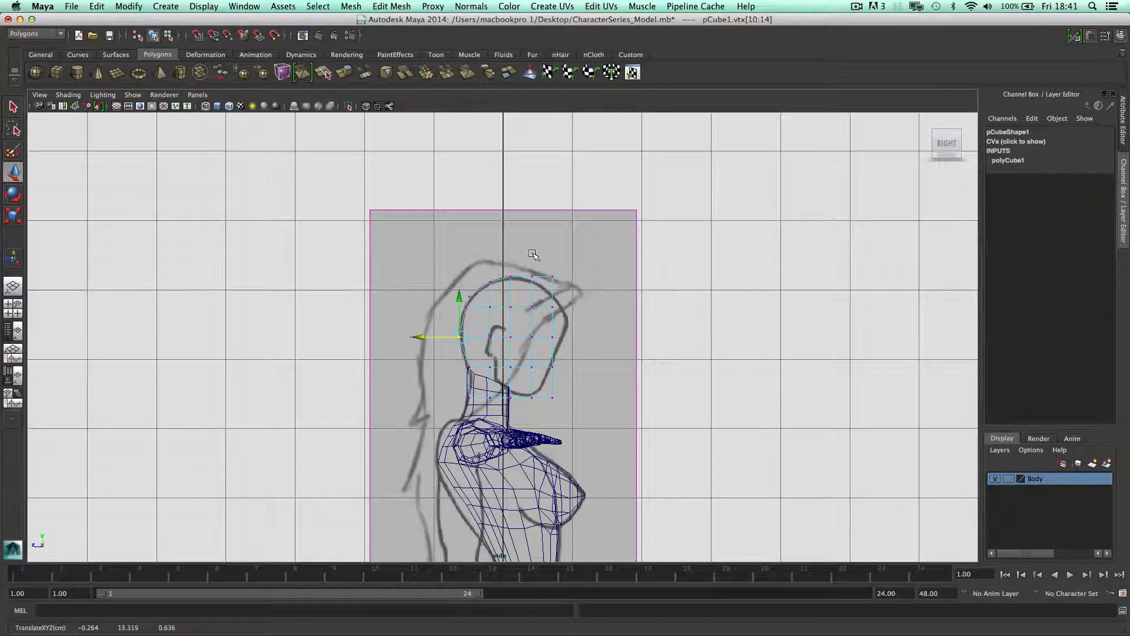
- Move the vertex rows at the front of the crown and the forehead onto the head's side outline
drag(538, 265, 533, 350)
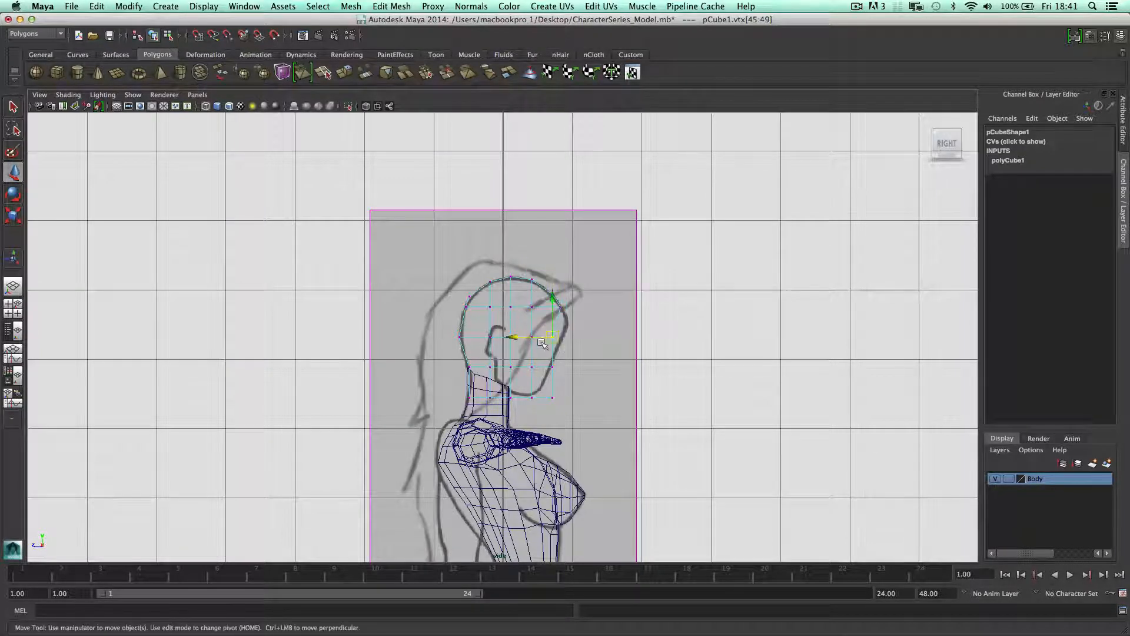
drag(559, 304, 562, 314)
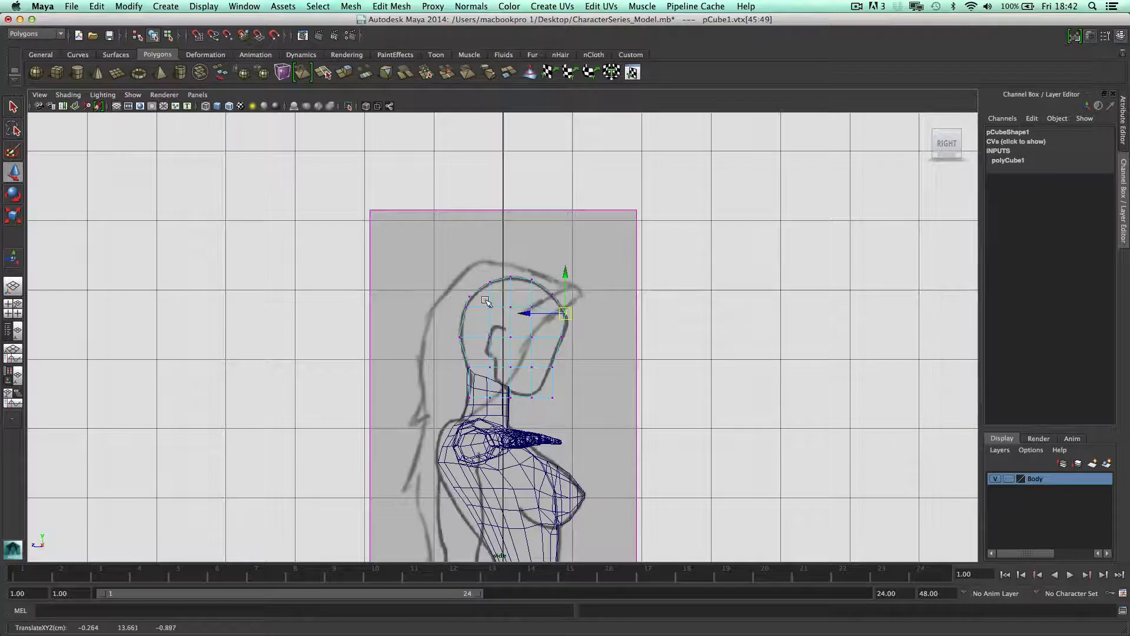
drag(486, 301, 470, 317)
- Fit the lower face, chin, underside and nape vertex rows to the jaw and neck outline in the side view
drag(544, 359, 510, 404)
scroll(547, 409, up, 2)
click(522, 418)
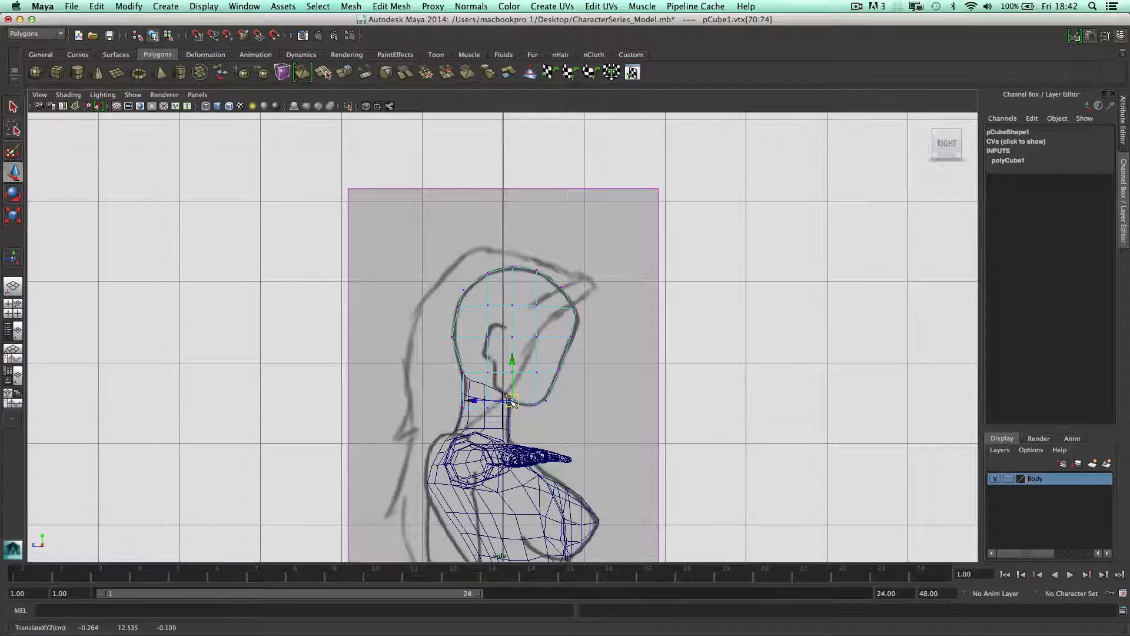
drag(568, 304, 584, 319)
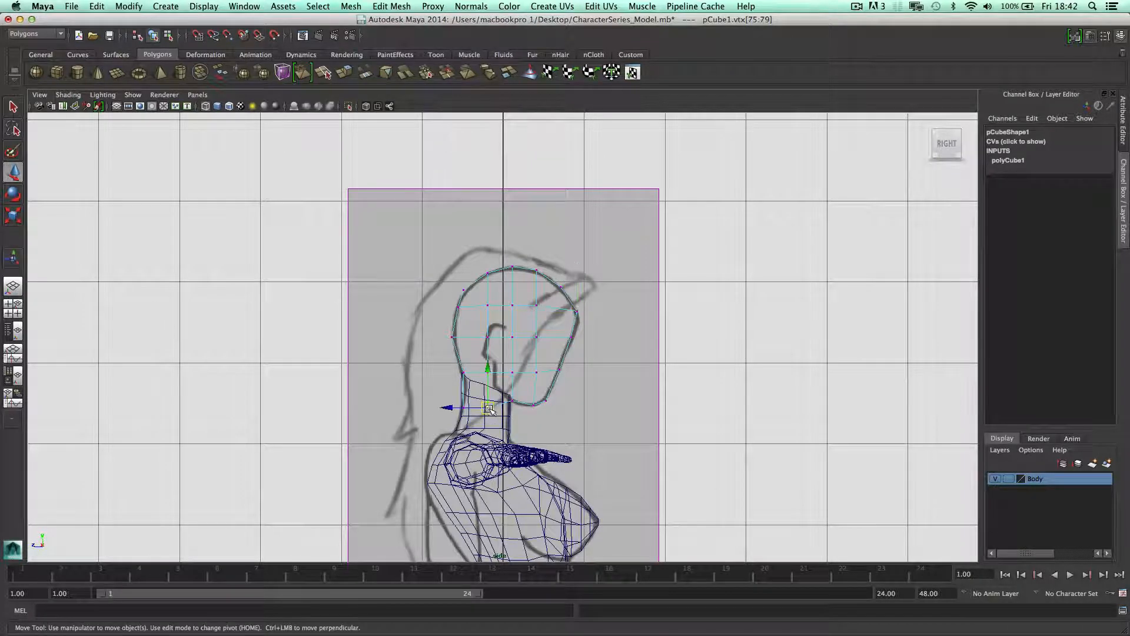
drag(489, 408, 469, 380)
- In the front view, scale the head's topmost vertex rows narrower to follow the crown of the reference
key(space)
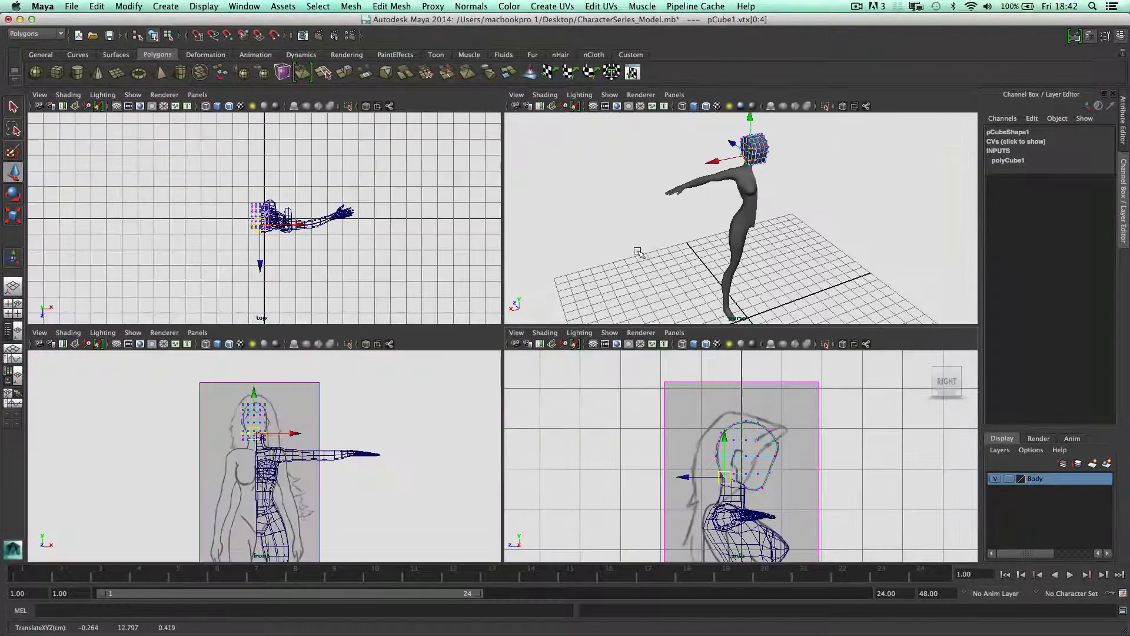
alt+drag(728, 191, 690, 181)
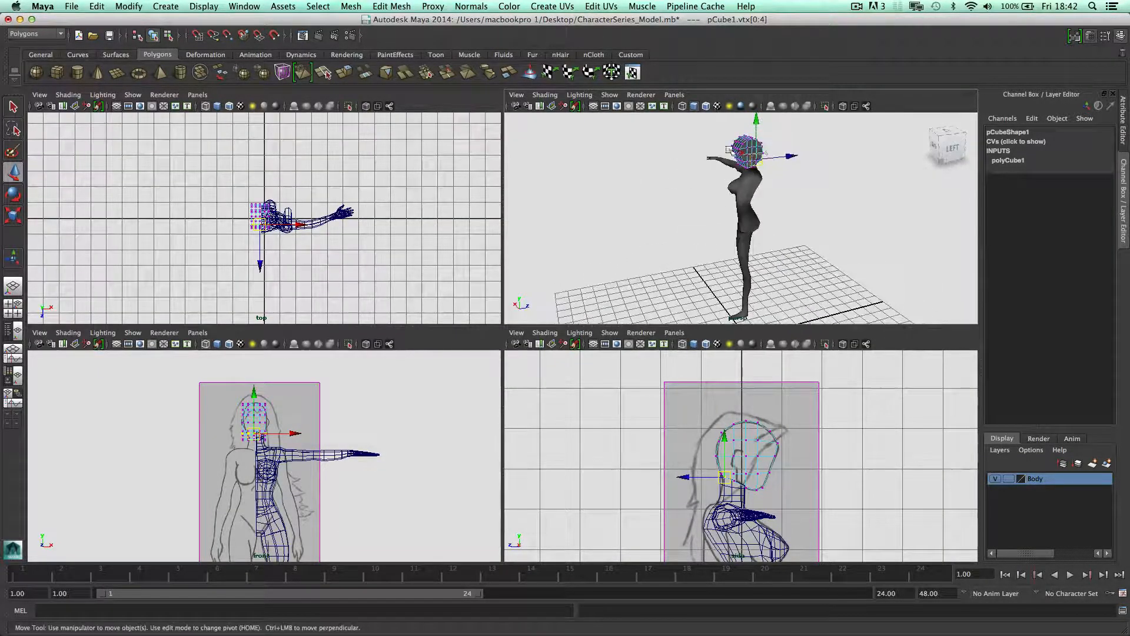
key(space)
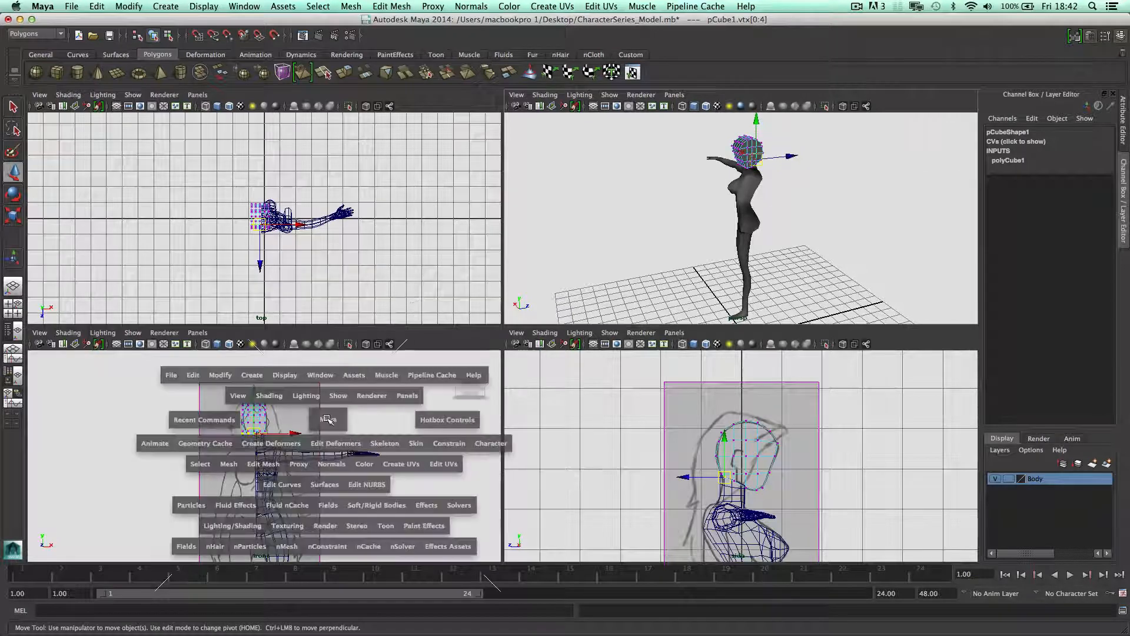
scroll(391, 353, up, 5)
scroll(522, 225, up, 2)
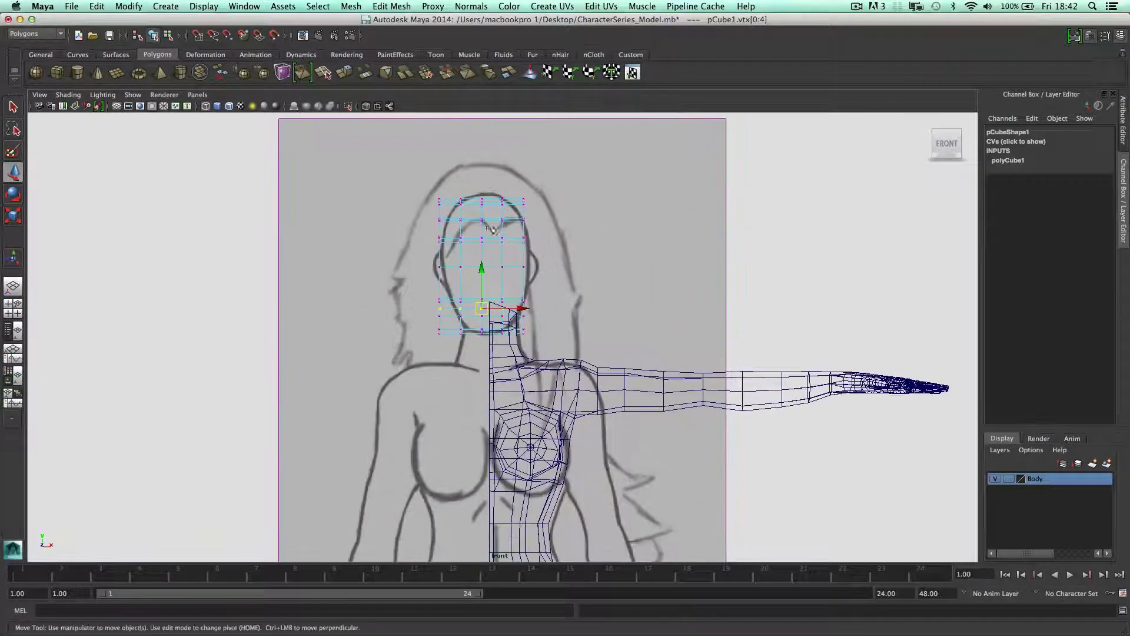
drag(433, 187, 535, 208)
key(r)
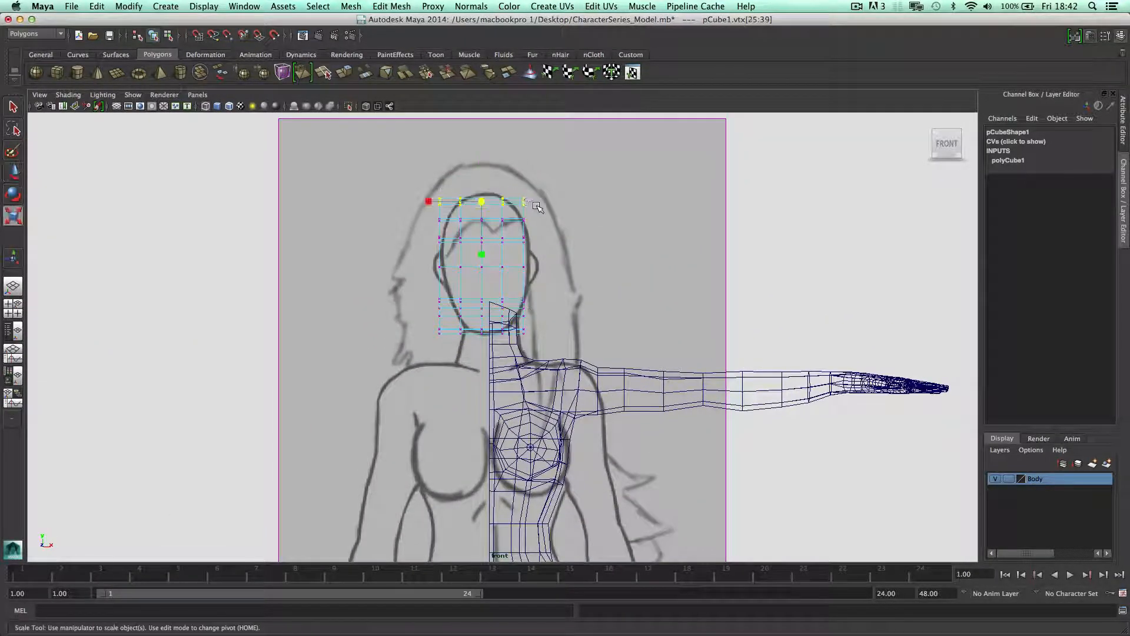
drag(427, 201, 501, 220)
scroll(502, 221, up, 2)
scroll(501, 221, down, 5)
- Raise the middle vertices of the crown to round off the top of the head in the front view
key(w)
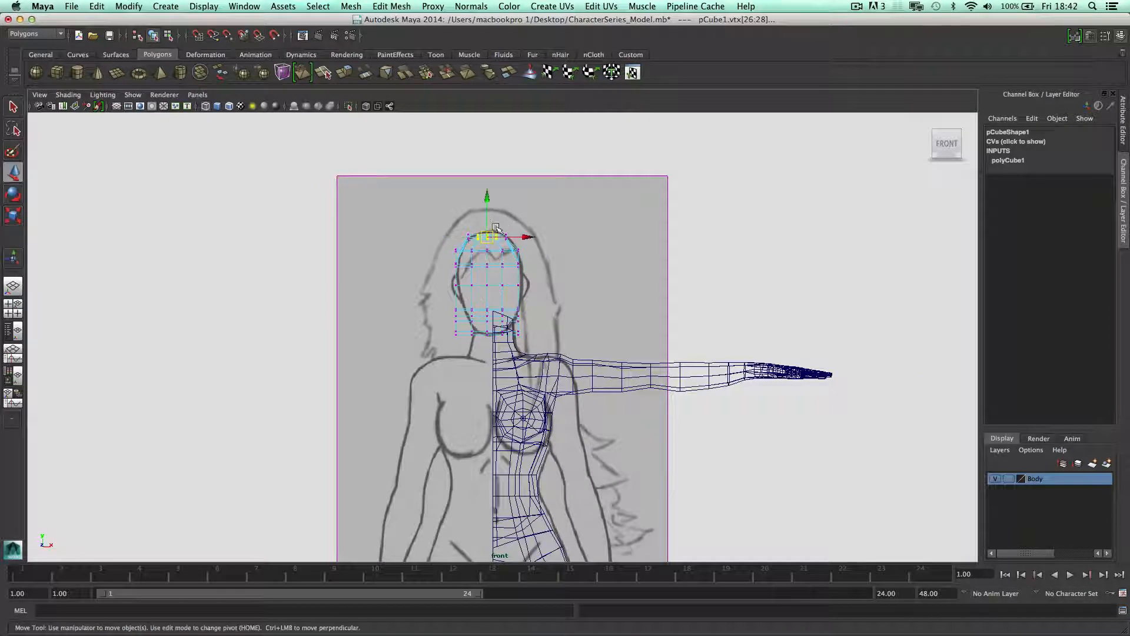
scroll(500, 229, up, 2)
mouse_move(484, 172)
mouse_down()
mouse_move(489, 214)
mouse_move(484, 180)
mouse_up()
click(474, 190)
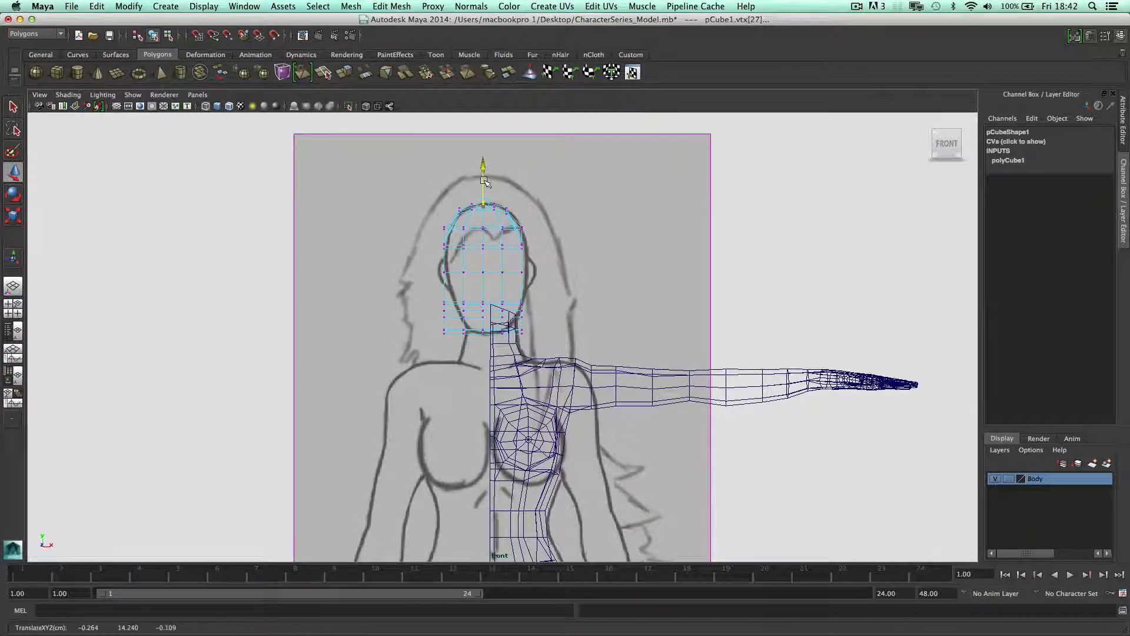
- Narrow the upper forehead vertex row and shift it and the rows down to ear level sideways onto the front head outline
click(445, 230)
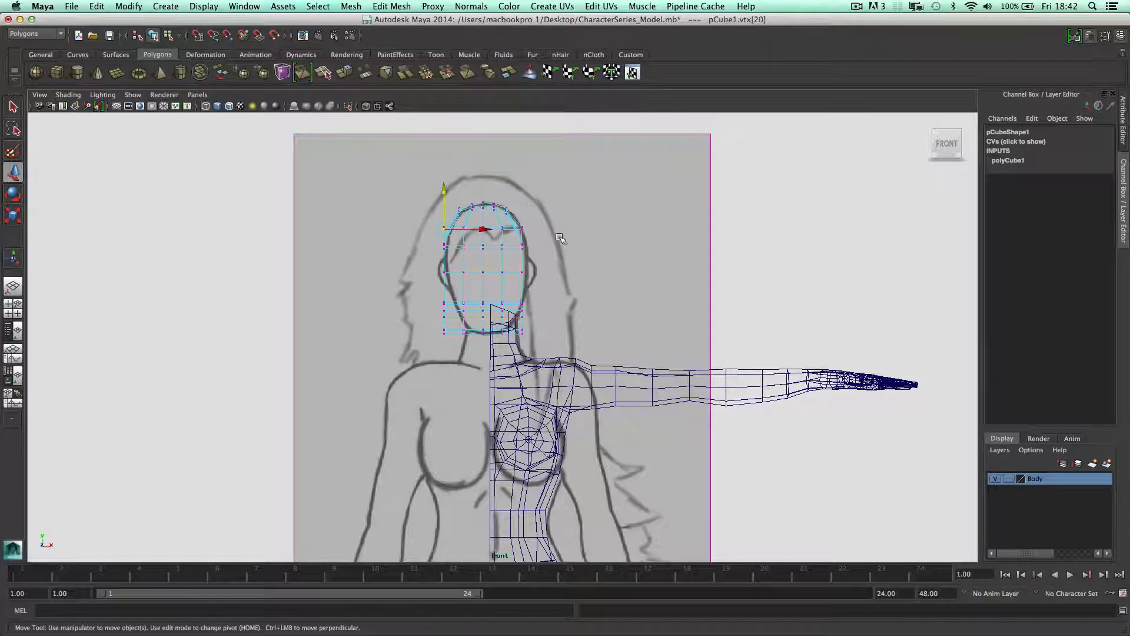
drag(532, 240, 434, 227)
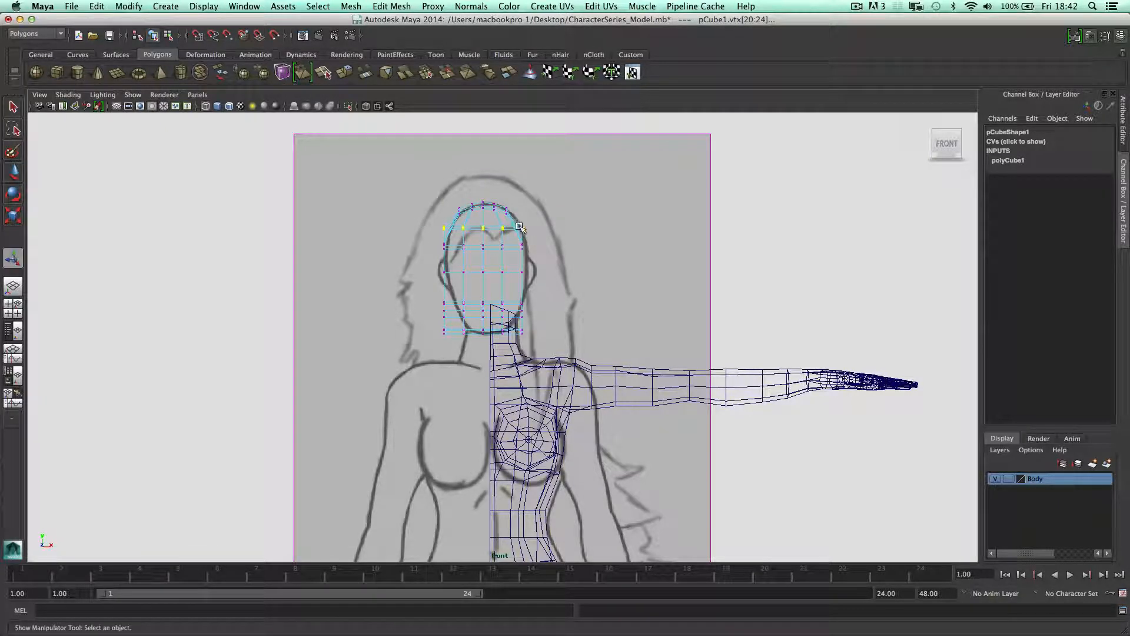
key(r)
drag(432, 230, 506, 230)
key(w)
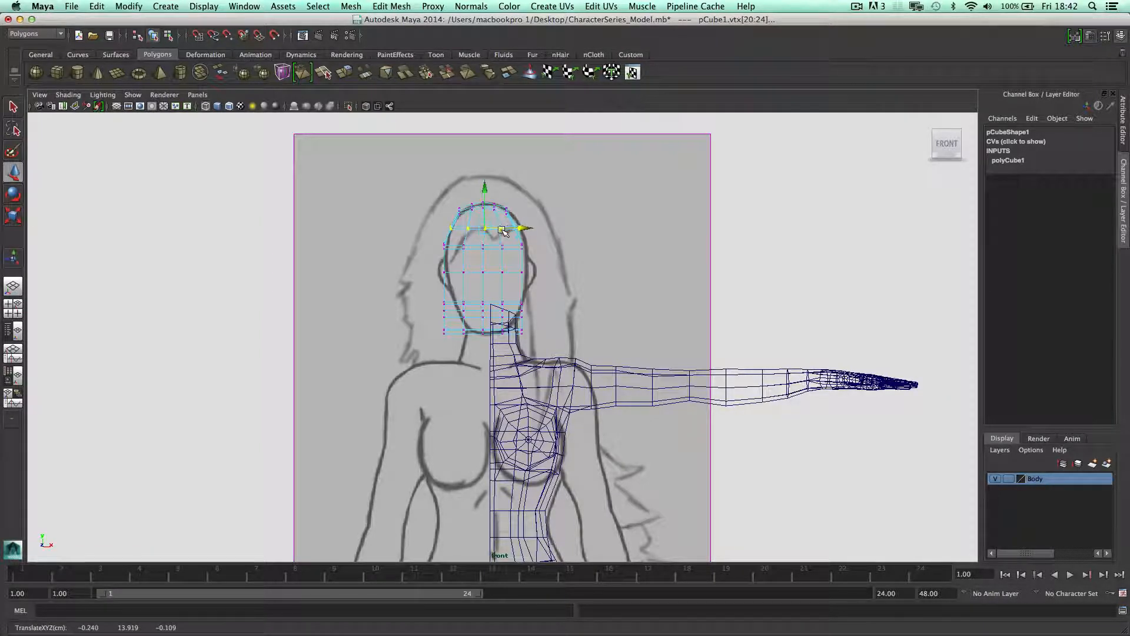
drag(431, 235, 506, 272)
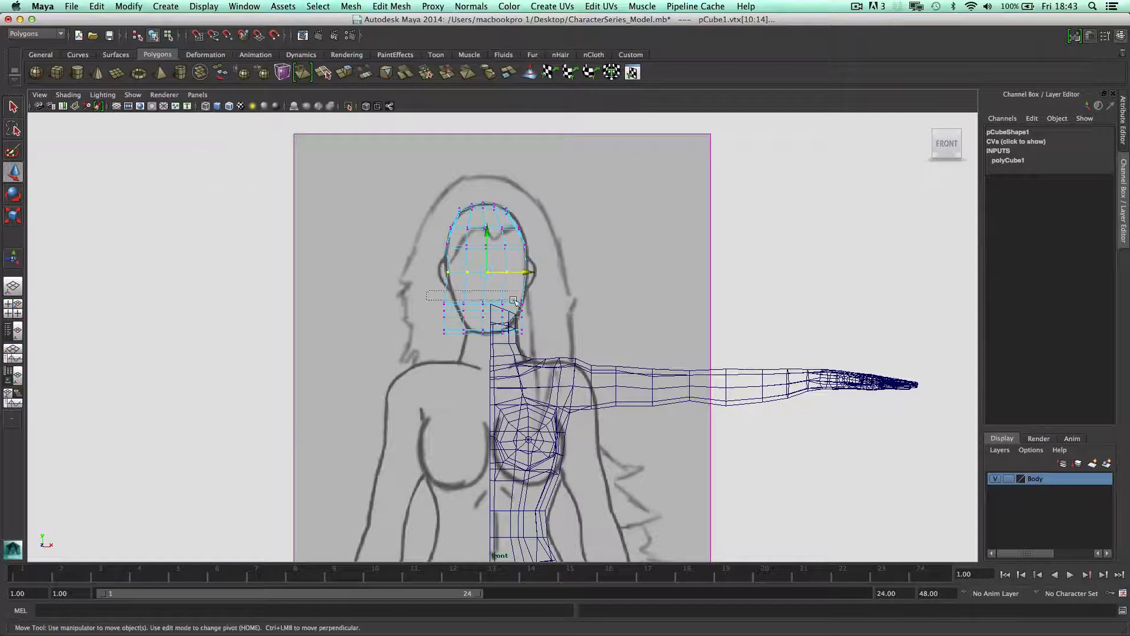
- Shift and narrow the two vertex rows at the upper jaw to follow the face outline in the front view
drag(429, 295, 526, 303)
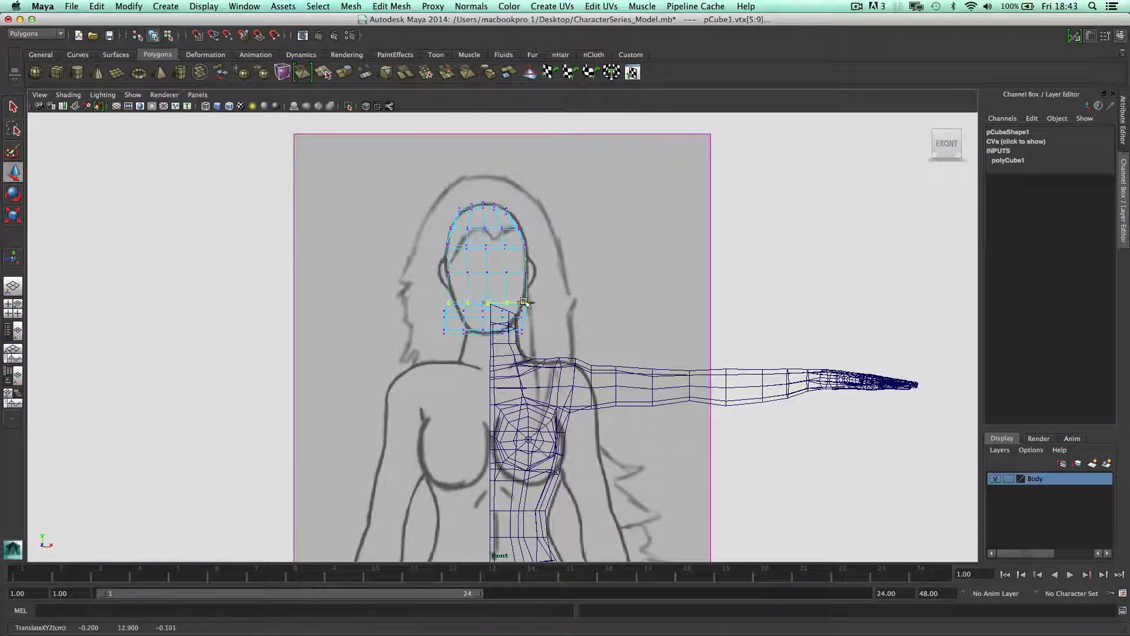
key(r)
drag(437, 304, 537, 314)
drag(431, 309, 511, 311)
key(w)
key(r)
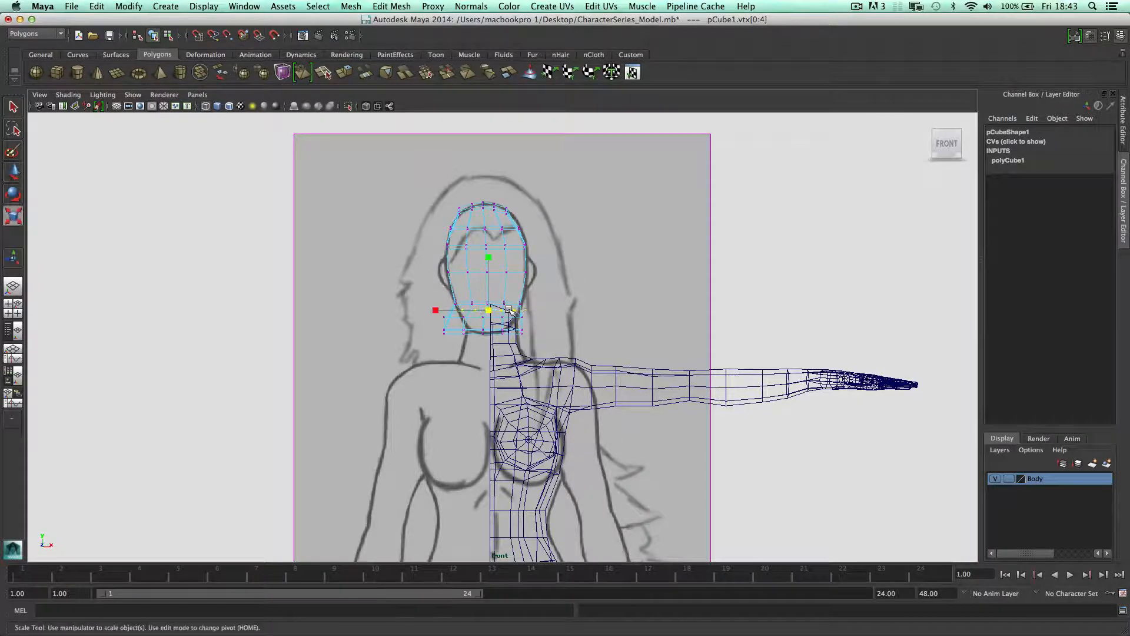
drag(435, 310, 562, 335)
- Narrow the vertex row at Y 12.702 on the lower jaw and center it at about X -0.200
click(436, 315)
drag(518, 322, 515, 322)
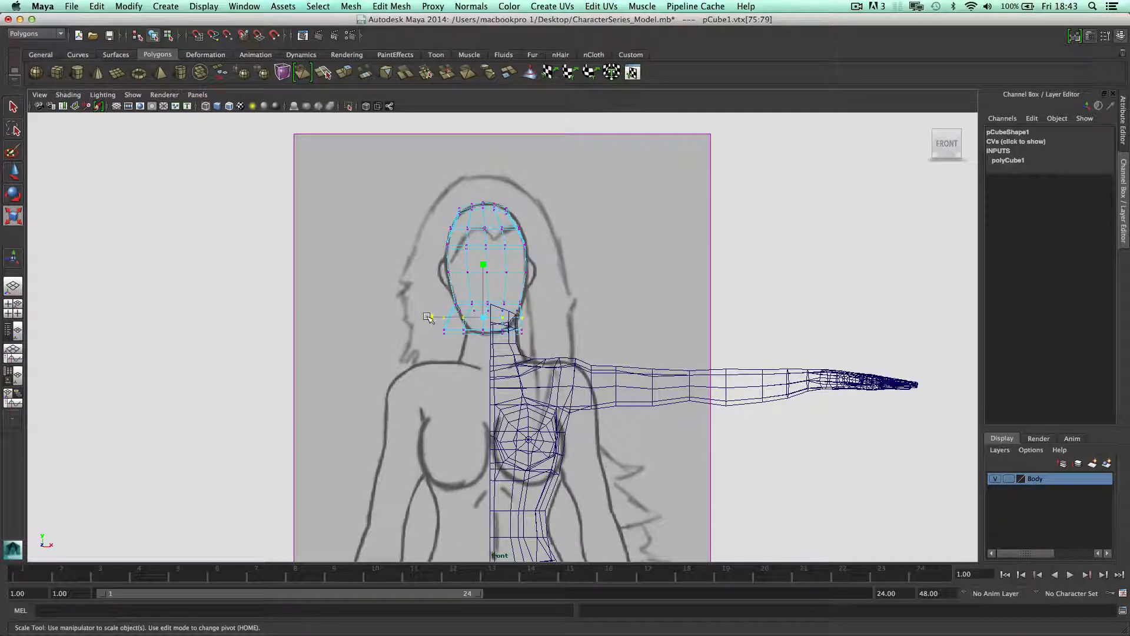
drag(428, 318, 507, 318)
key(w)
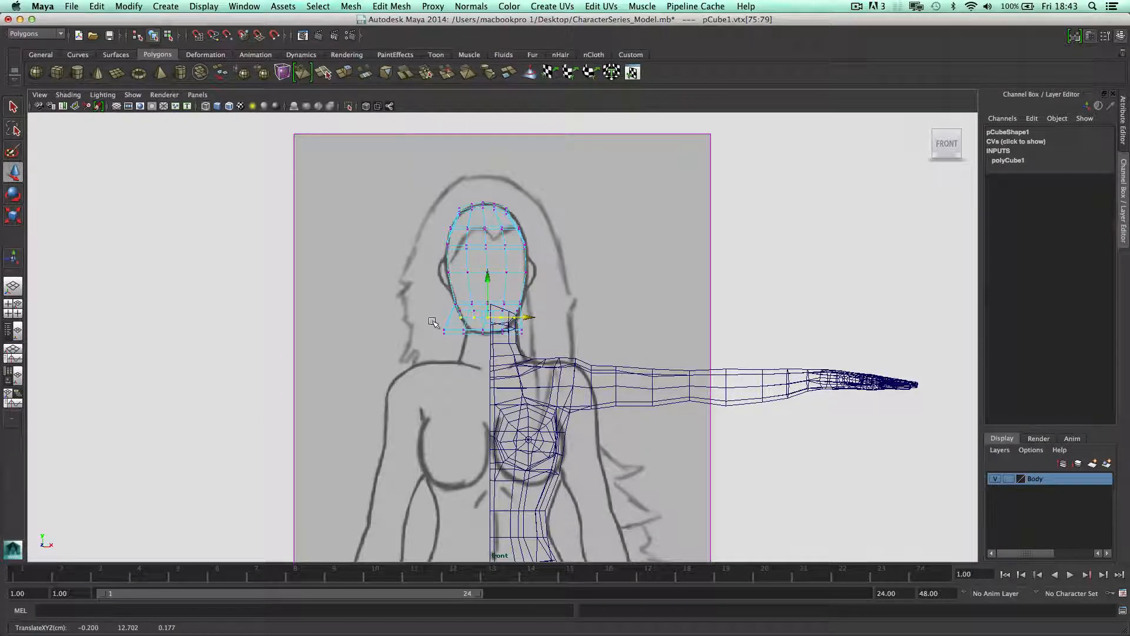
- Narrow the vertex row just above the chin's bottom edge and center it at about X -0.192, keeping the head's vertices selected
drag(432, 322, 507, 328)
key(e)
key(r)
key(w)
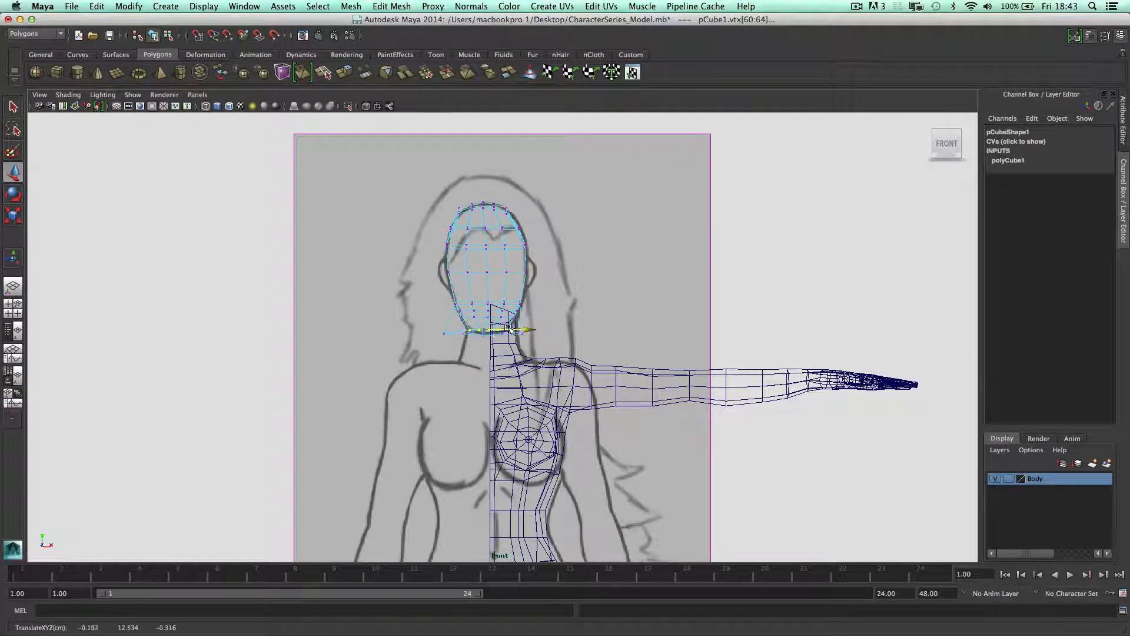
click(548, 357)
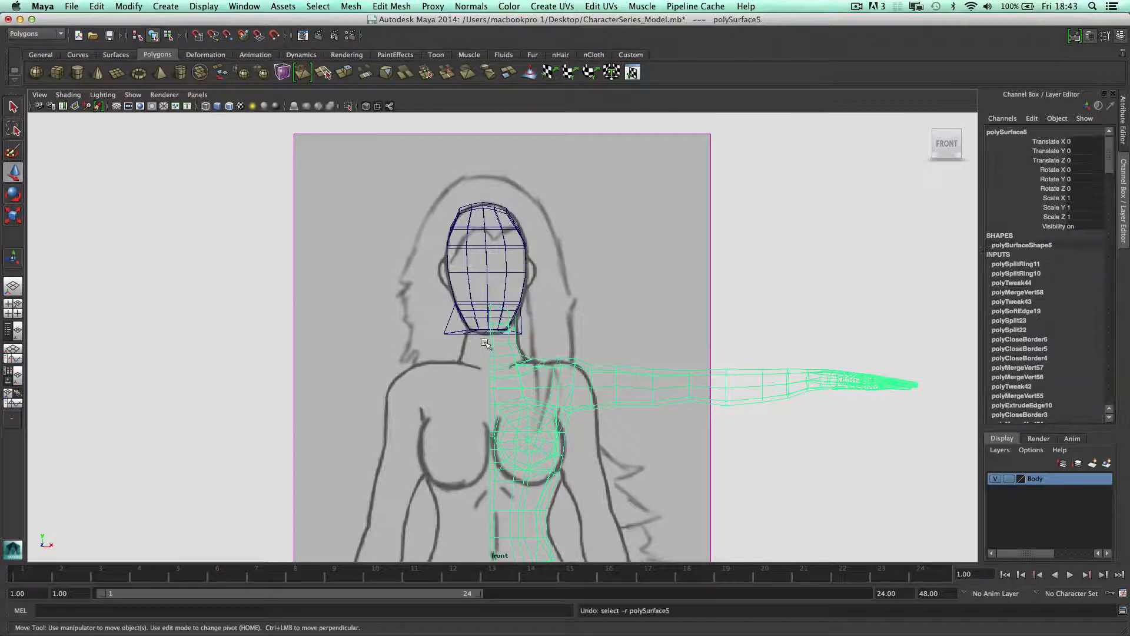
key(ctrl+z)
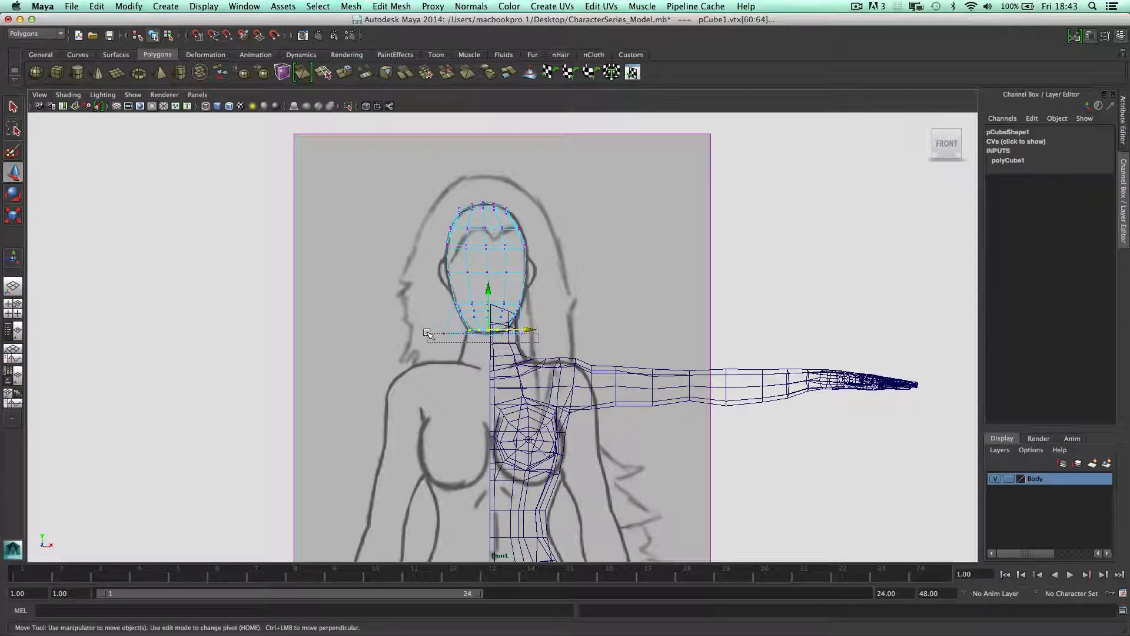
- Narrow the lowest vertex row of the head to the chin's width and center it at about X -0.200
drag(428, 333, 428, 335)
key(r)
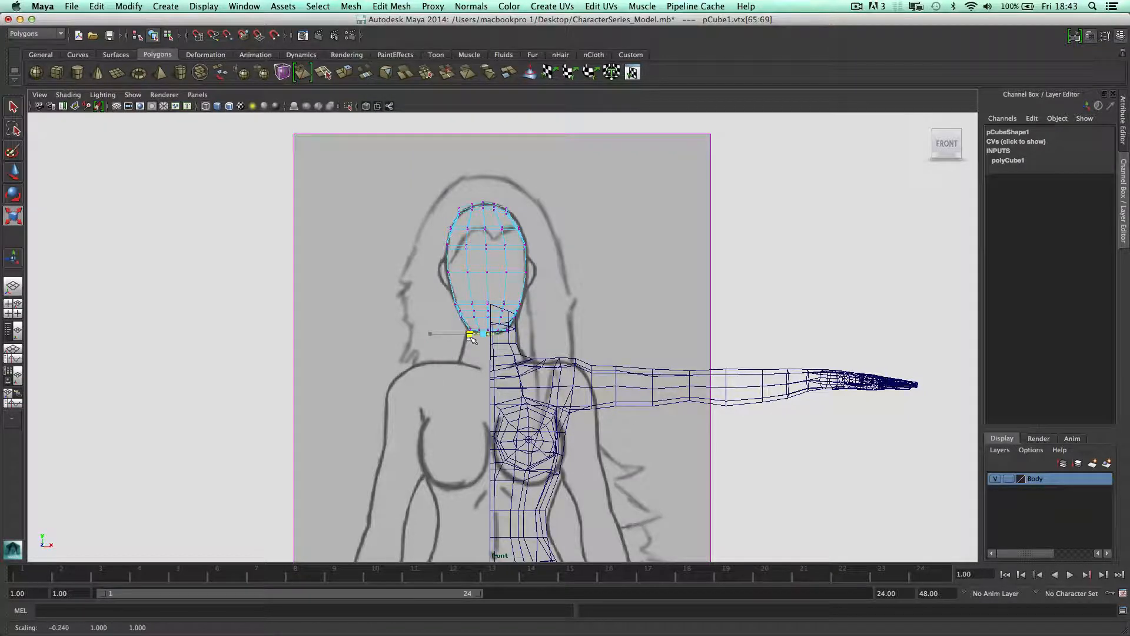
key(w)
drag(504, 333, 509, 334)
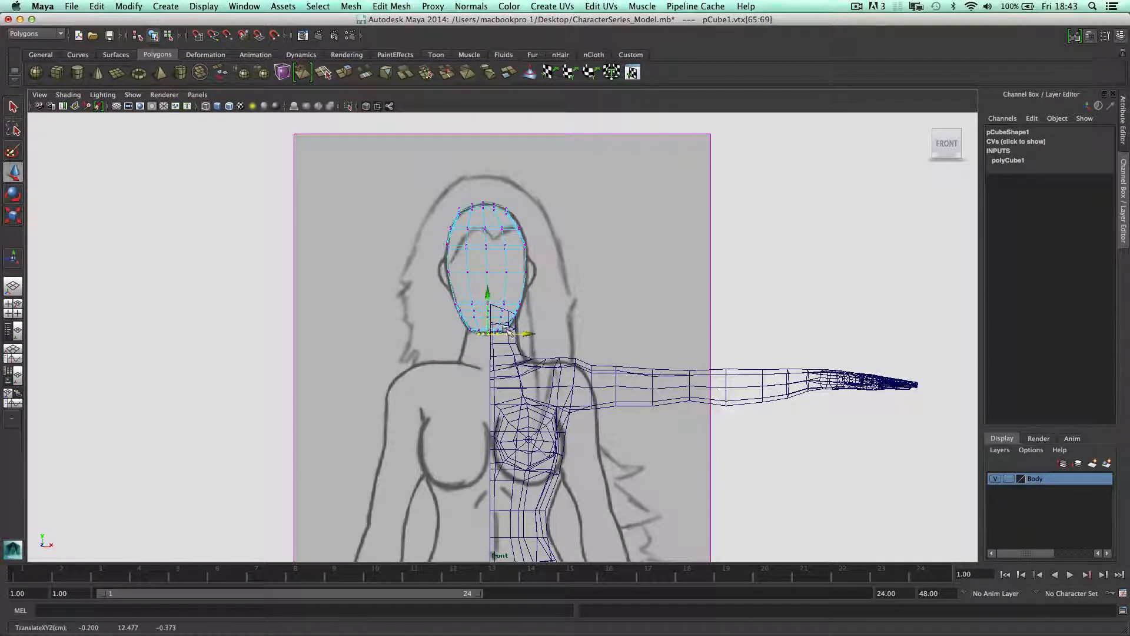
- Enlarge the upper pair of views and frame the head closely in the top view
key(space)
key(space)
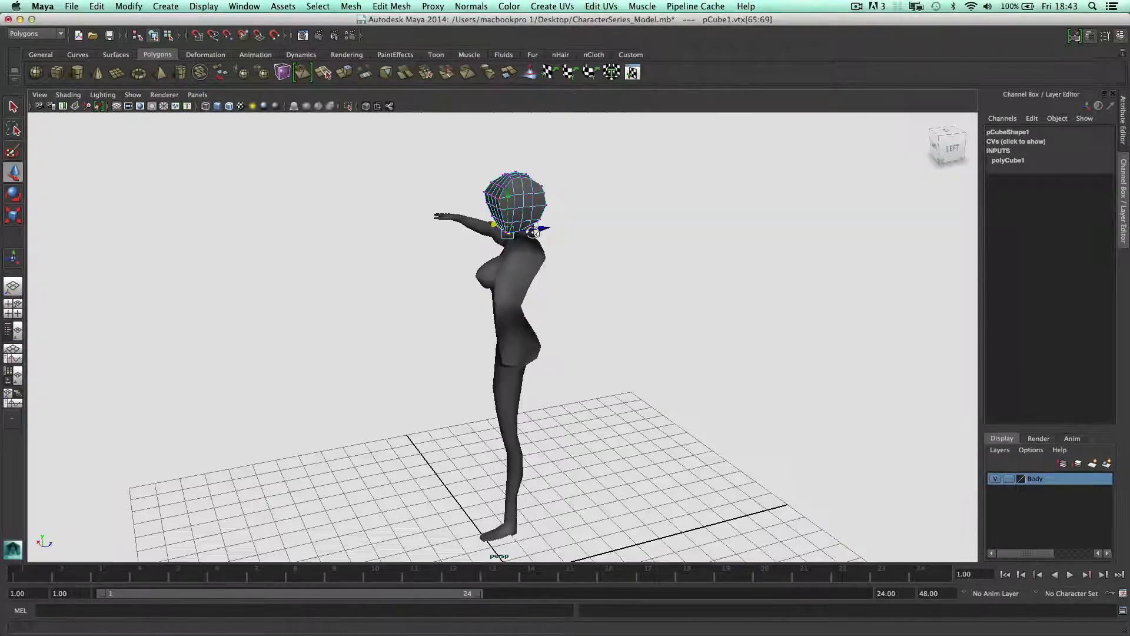
alt+drag(534, 232, 549, 304)
click(601, 212)
key(space)
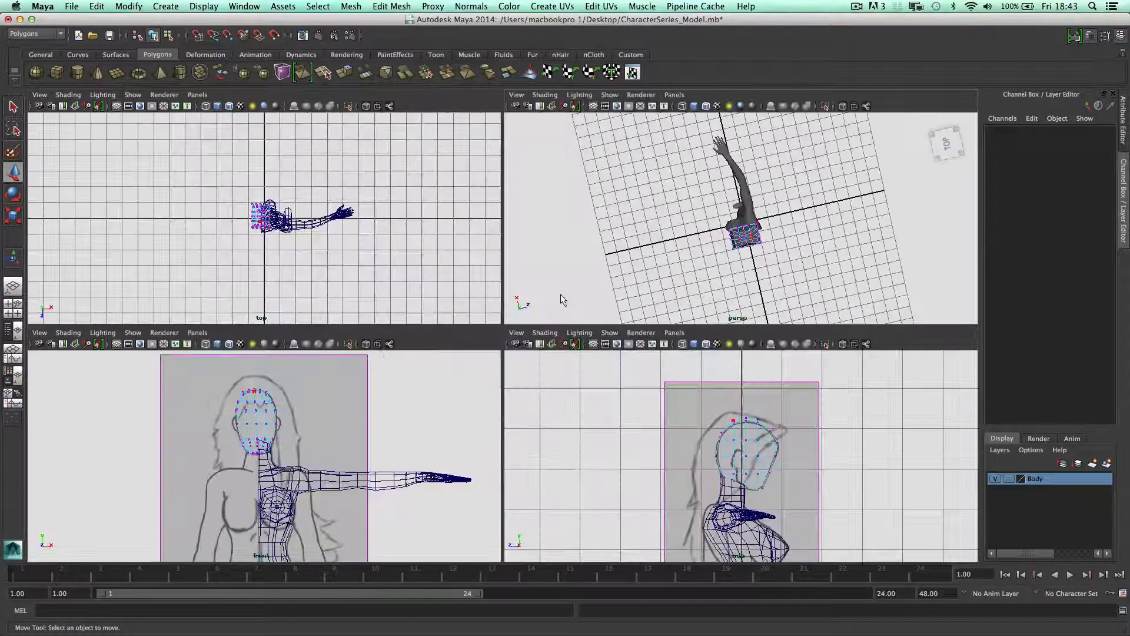
key(f)
alt+drag(638, 229, 638, 176)
drag(530, 326, 528, 421)
scroll(668, 305, up, 10)
alt+drag(680, 265, 688, 319)
scroll(268, 229, up, 3)
scroll(268, 230, up, 4)
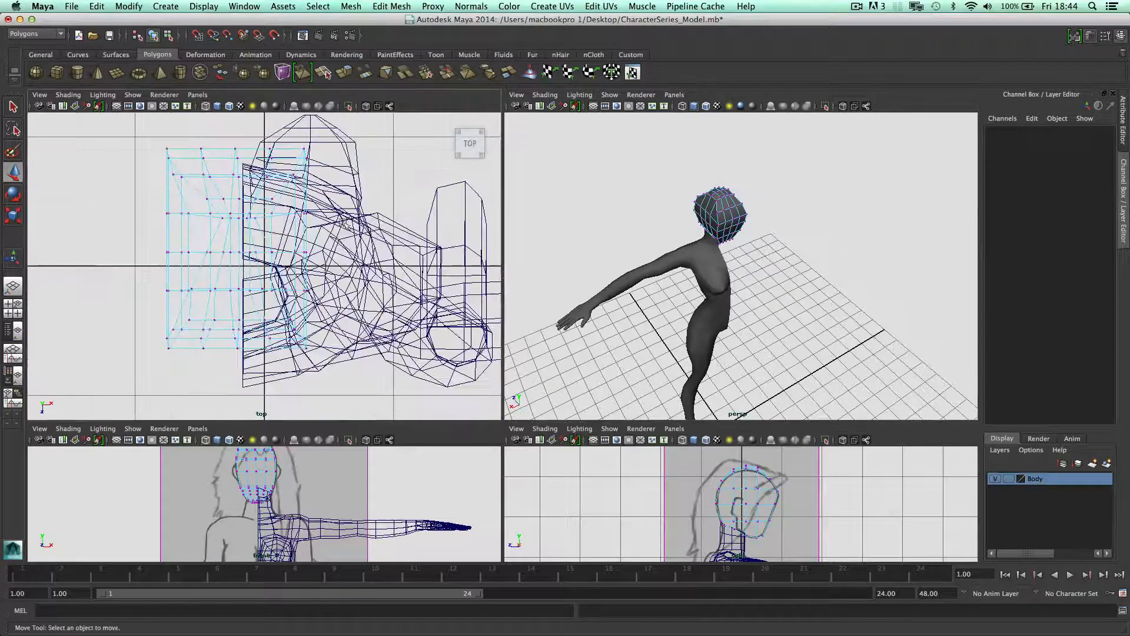
- Move the corner vertices of the head inward in the top view to round off its boxy outline
right_drag(277, 229, 418, 211)
drag(247, 223, 250, 226)
drag(250, 151, 336, 219)
click(326, 176)
drag(354, 180, 364, 229)
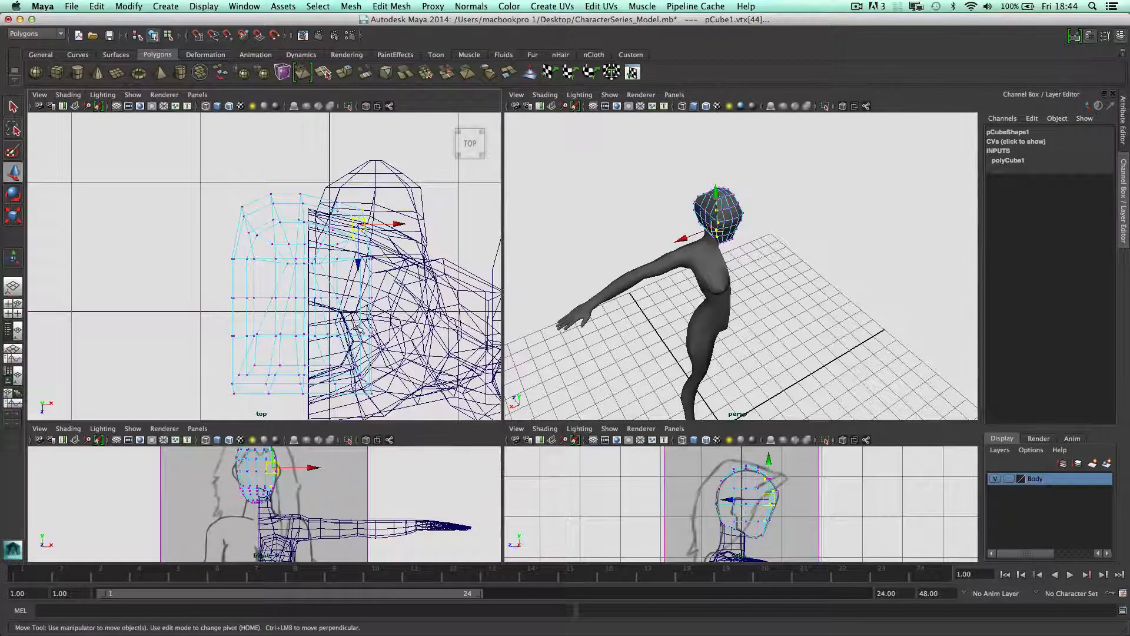
mouse_move(367, 382)
mouse_down()
mouse_move(380, 394)
mouse_move(356, 369)
mouse_up()
drag(211, 357, 251, 367)
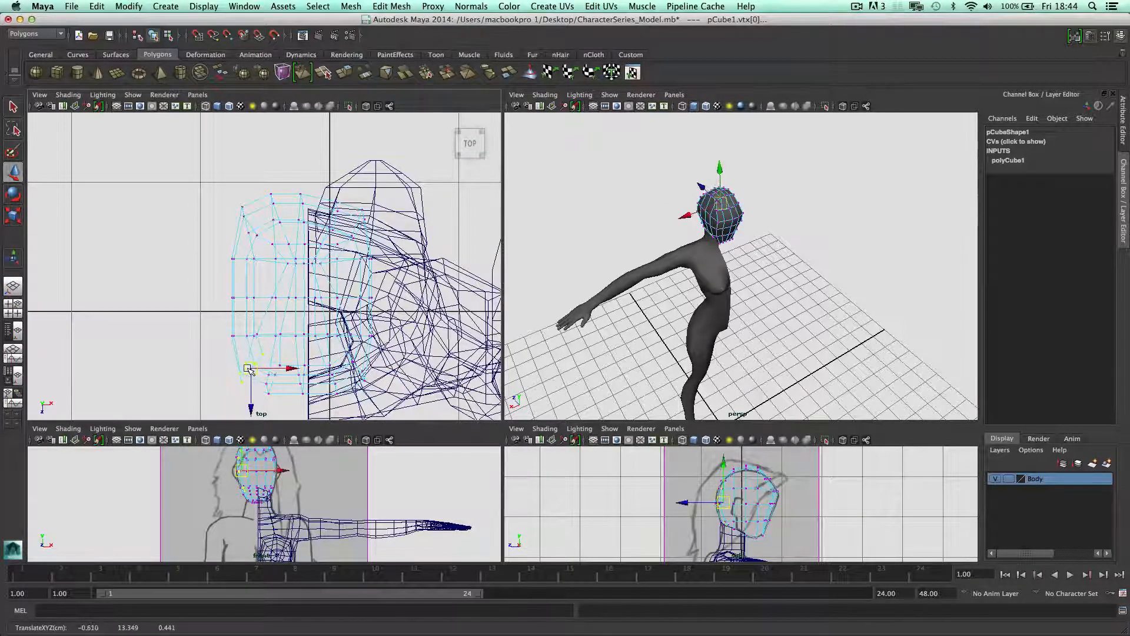
drag(226, 184, 286, 242)
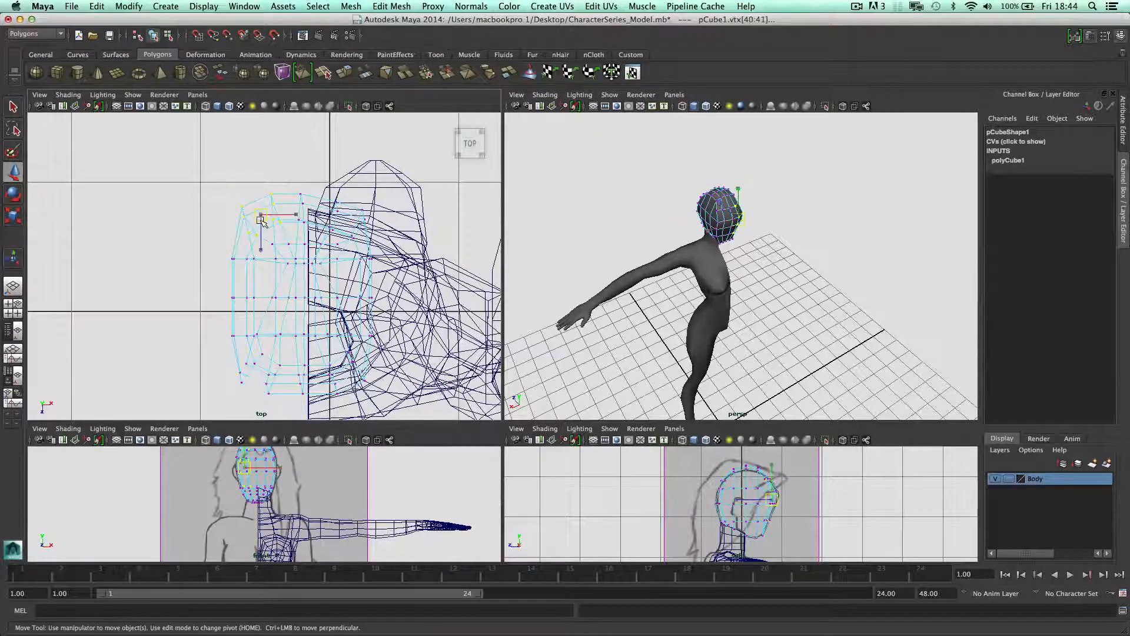
- Add the half body mesh to the Body layer and hide that layer
click(417, 310)
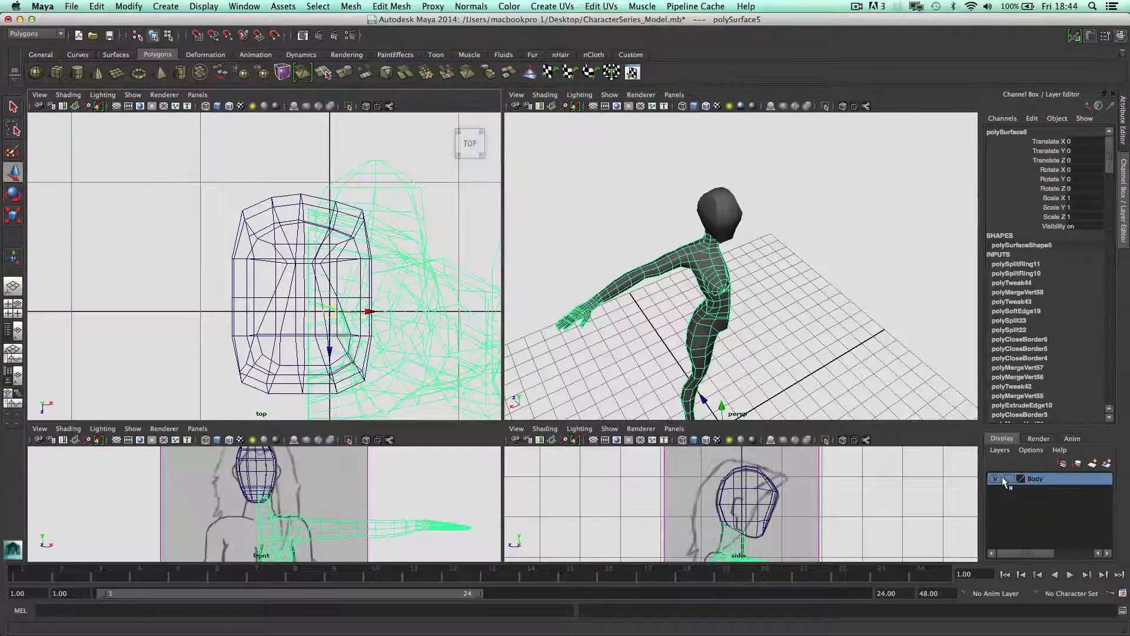
right_click(1024, 479)
click(1048, 496)
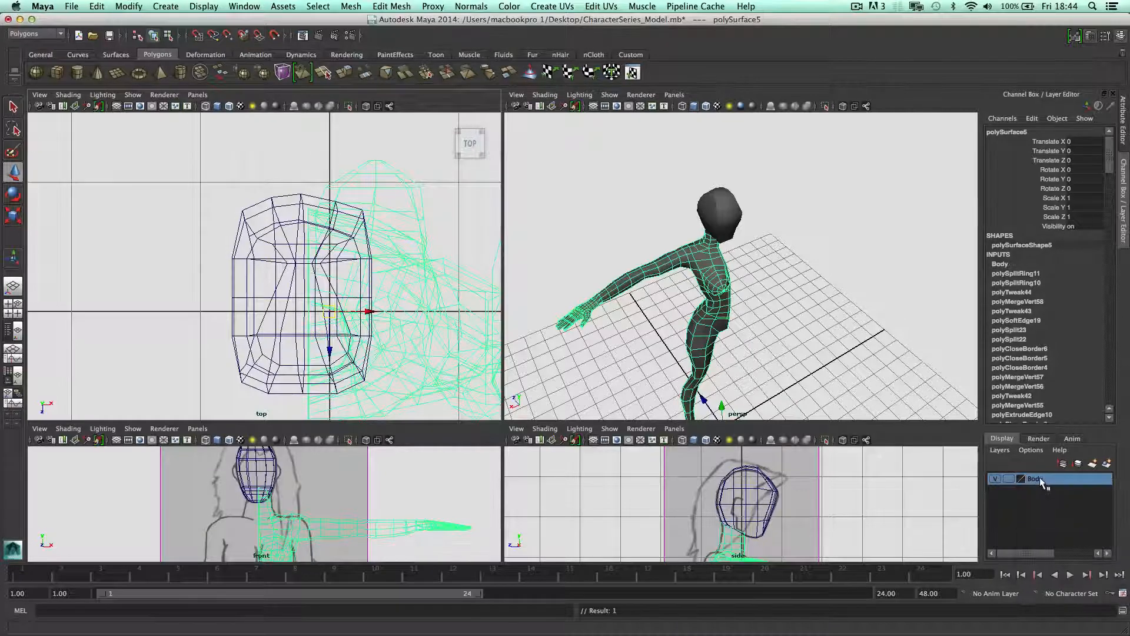
click(995, 479)
click(510, 343)
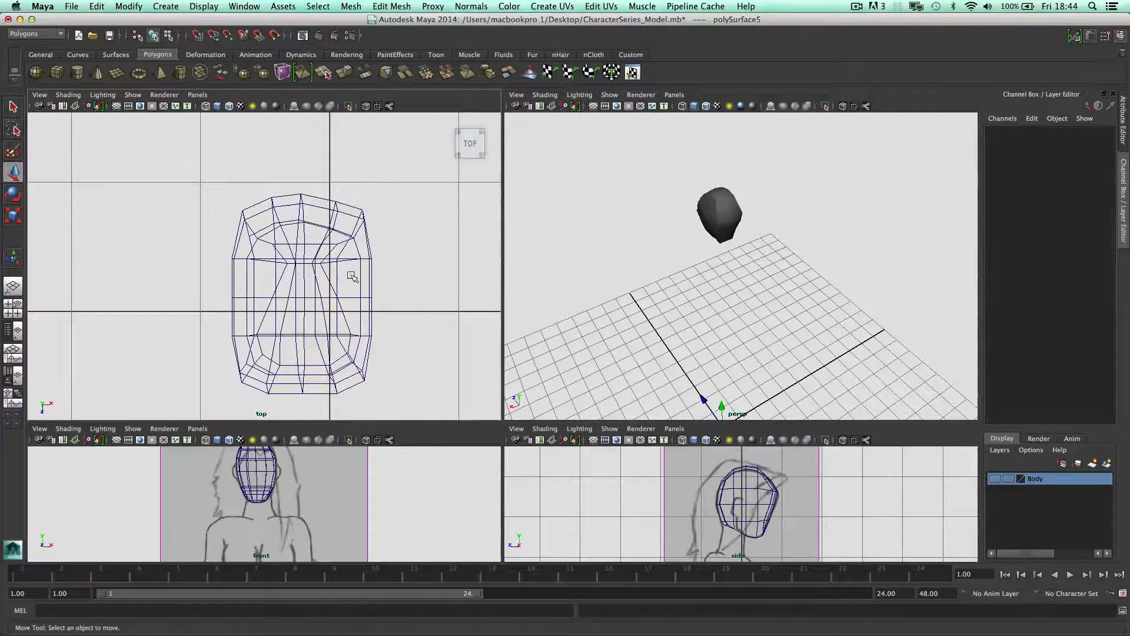
- Move the vertices along both sides of the head outward in the top view so the sides bulge evenly
click(327, 229)
right_drag(326, 228, 294, 224)
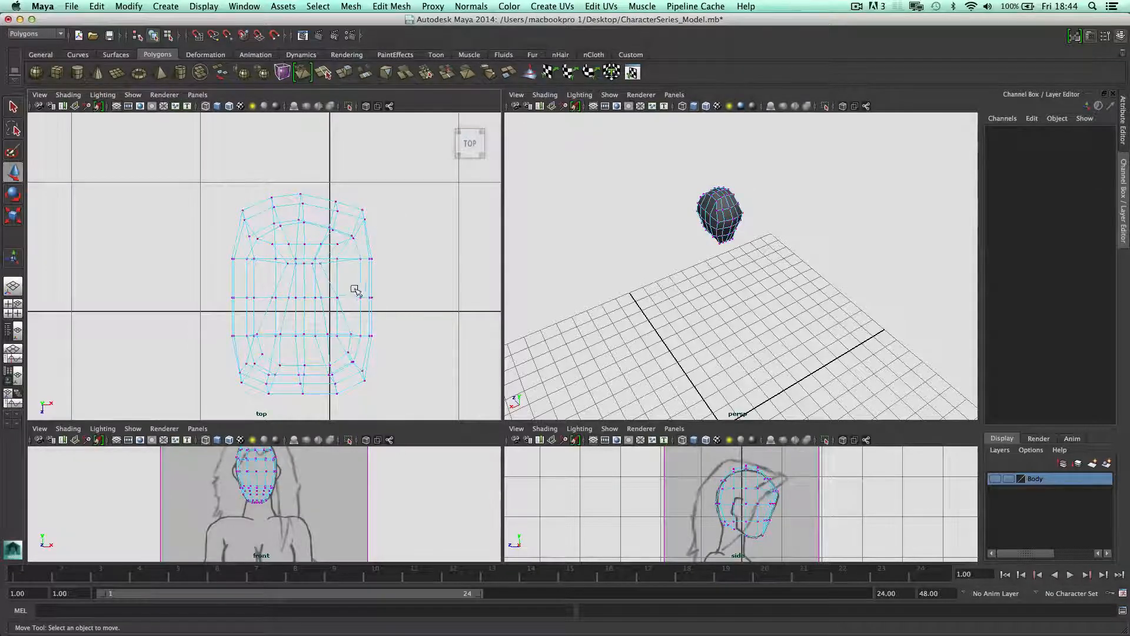
click(376, 302)
drag(386, 298, 391, 299)
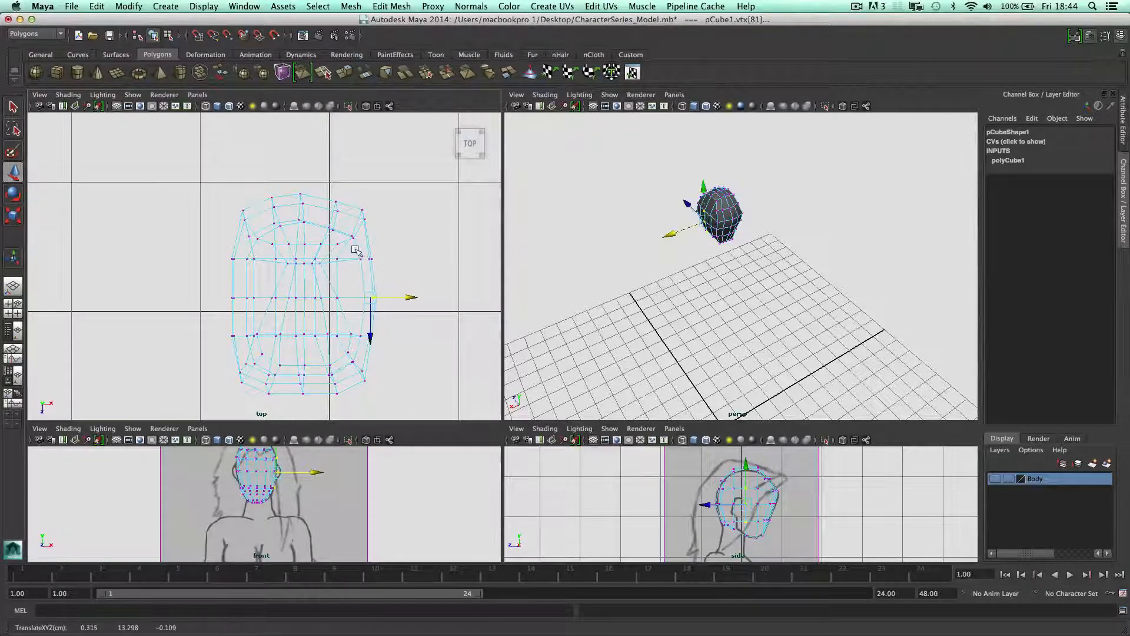
drag(353, 247, 405, 262)
drag(212, 245, 241, 268)
drag(245, 321, 250, 298)
click(256, 299)
key(super+z)
drag(188, 272, 252, 299)
click(203, 194)
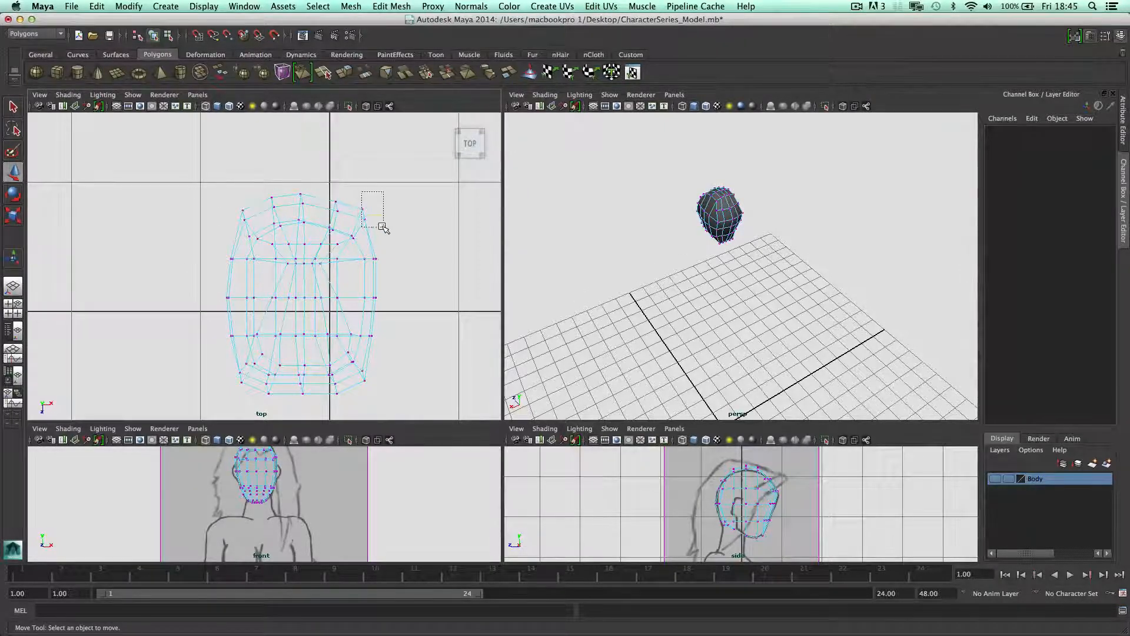
- Refine the head's corner vertices at the front and back in the top view for a smoother oval outline
drag(383, 228, 383, 227)
drag(228, 199, 242, 220)
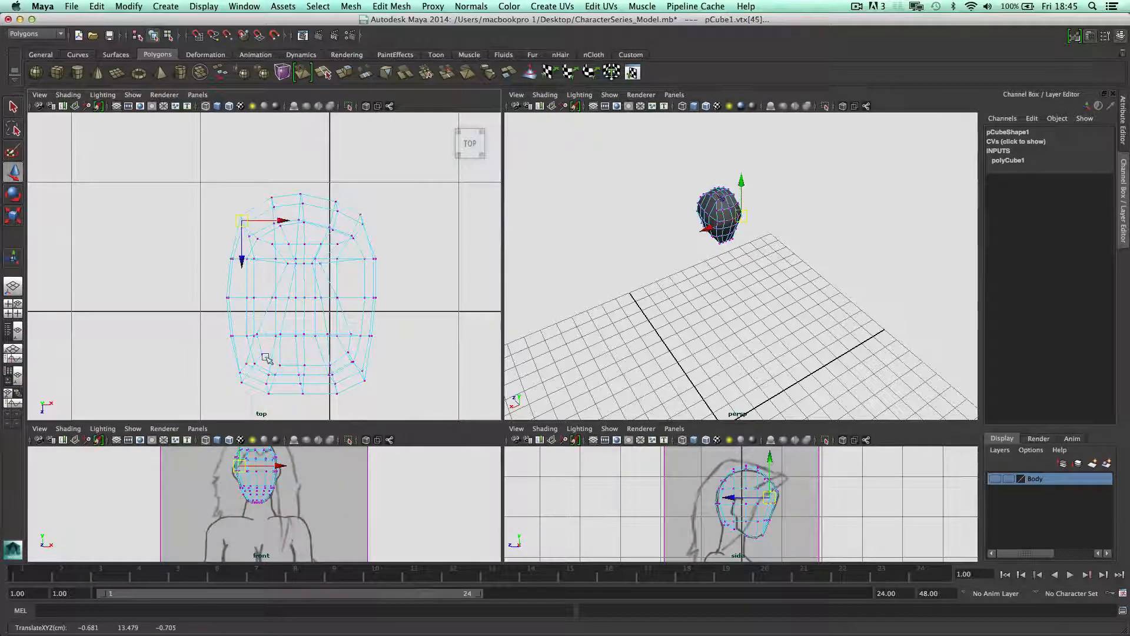
drag(262, 360, 234, 388)
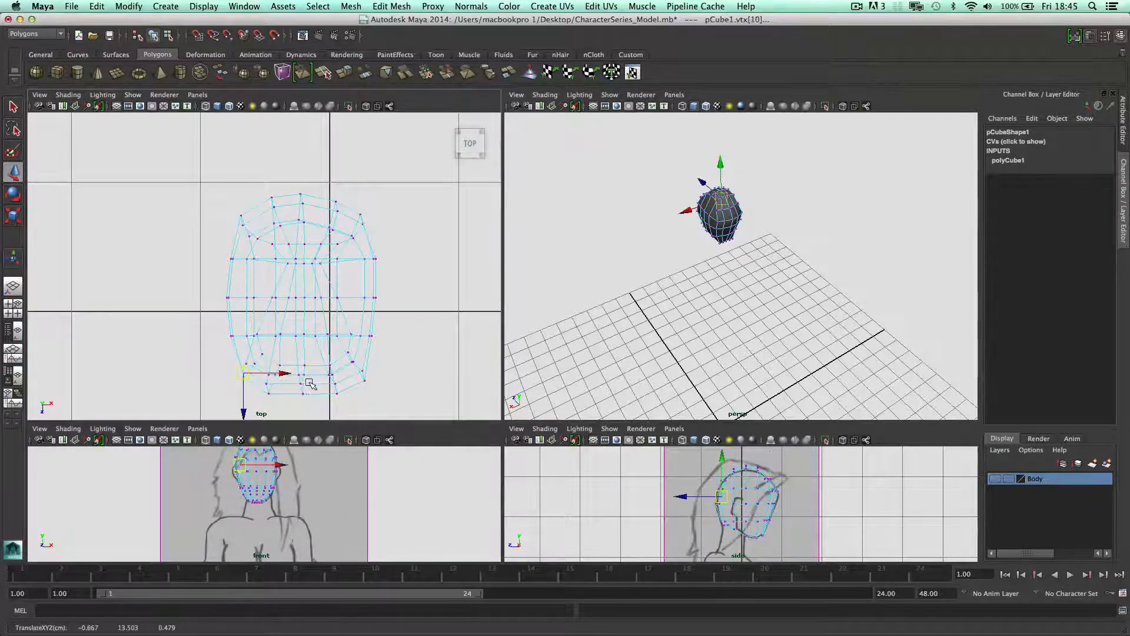
click(355, 369)
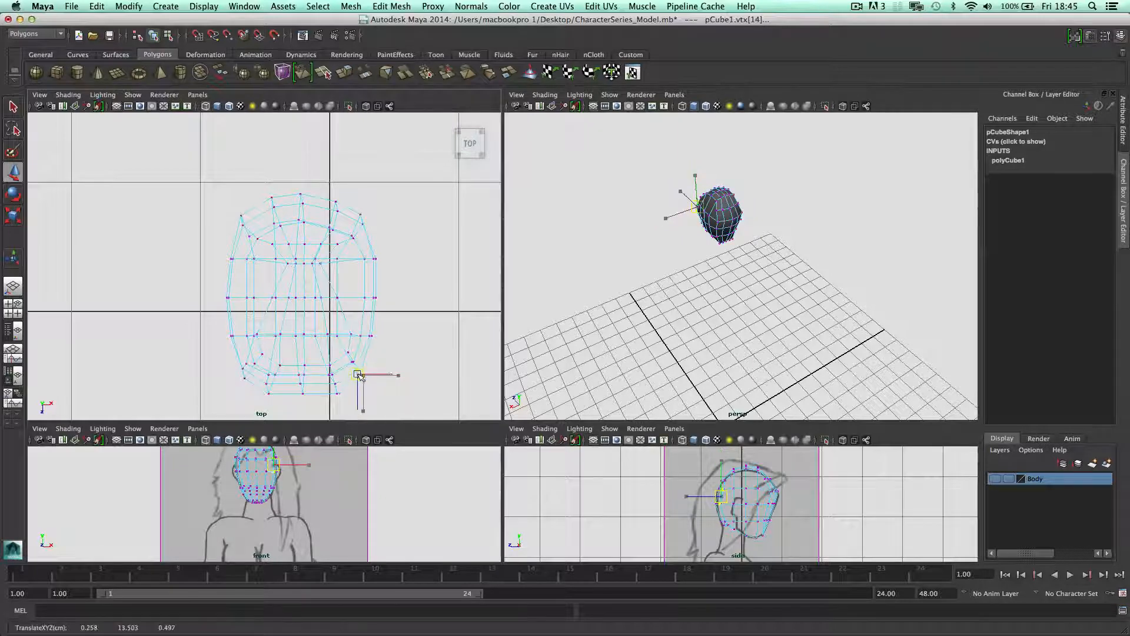
click(335, 392)
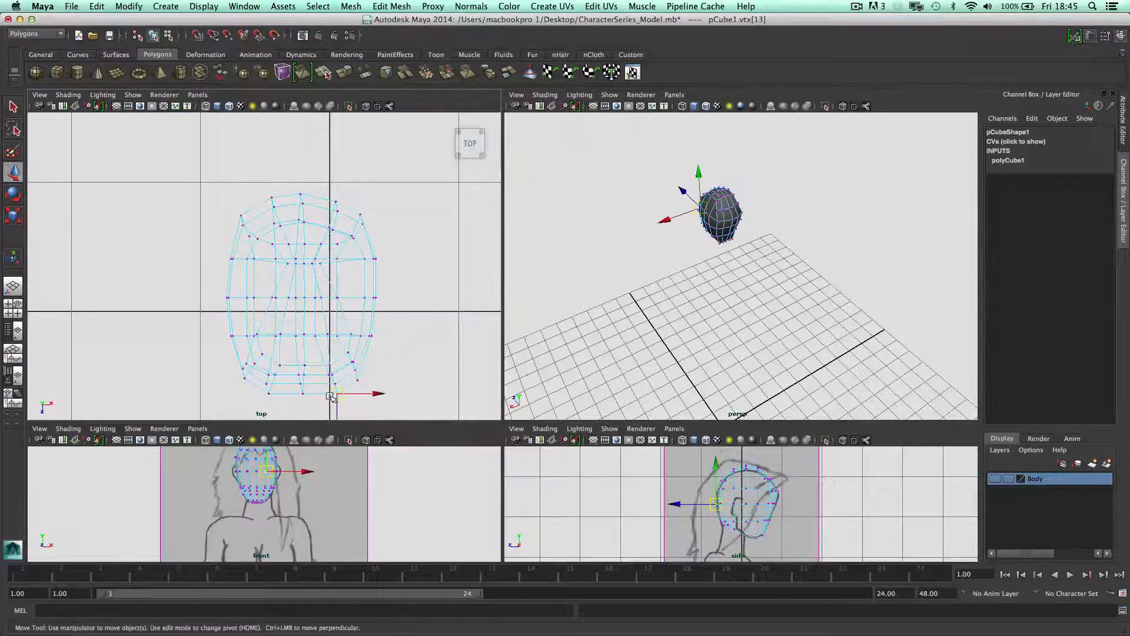
click(298, 390)
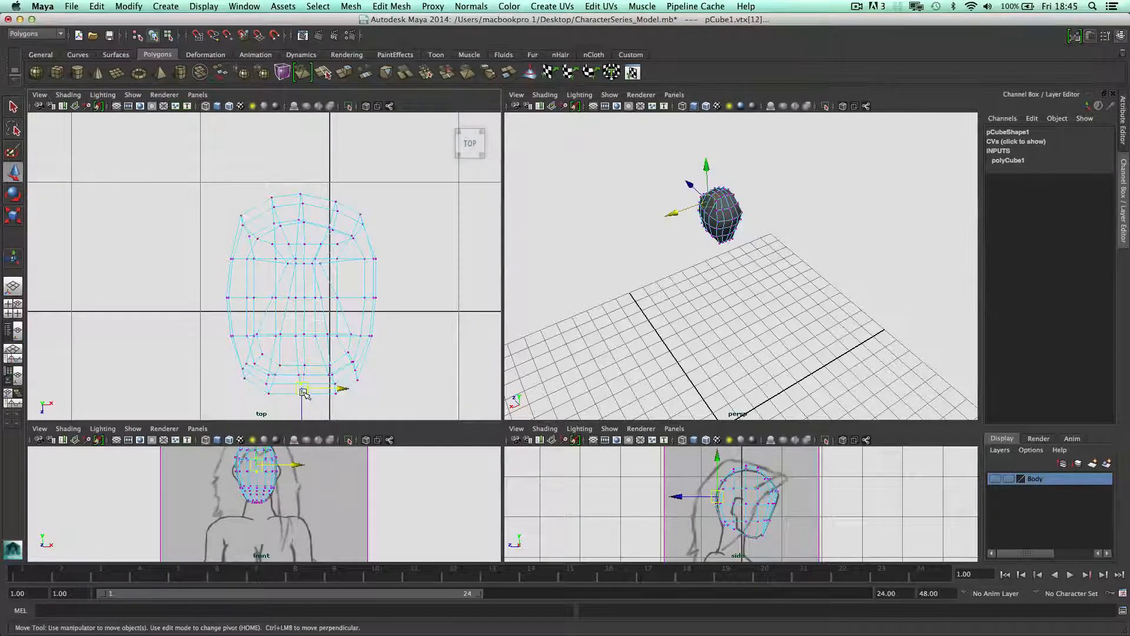
- Show the Body layer again in the perspective view and clear the vertex selection
key(space)
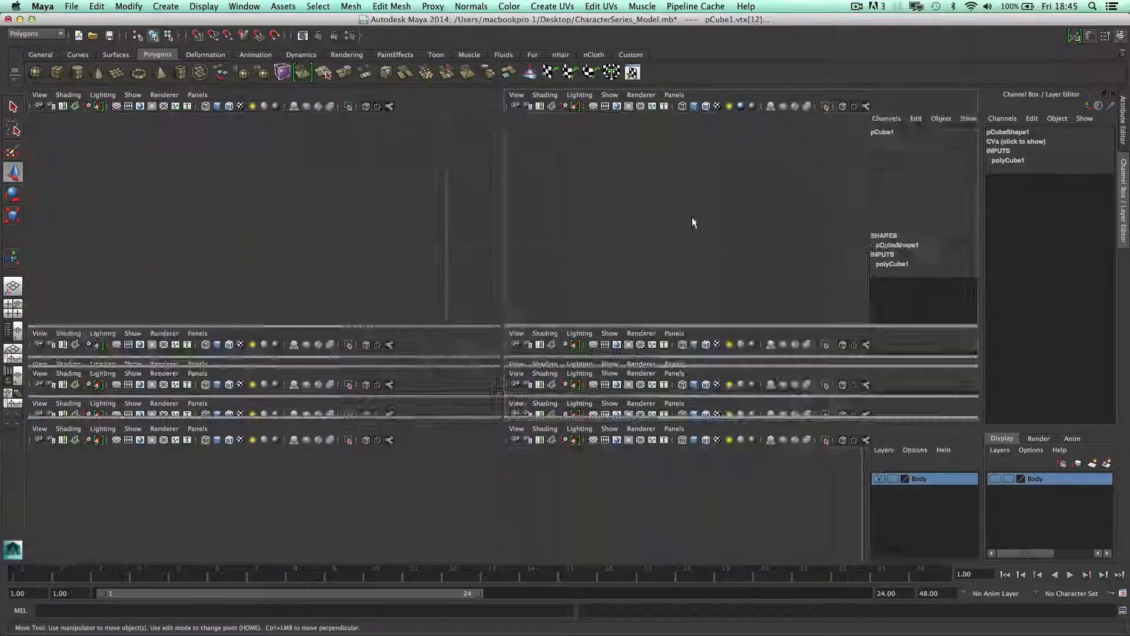
alt+drag(525, 250, 570, 242)
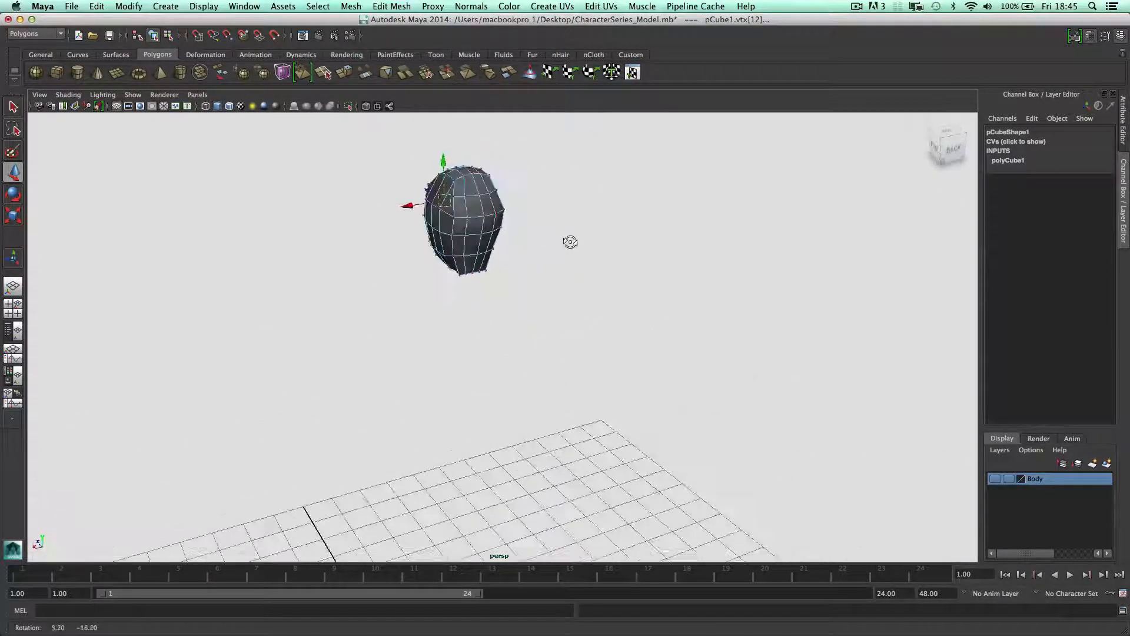
click(995, 479)
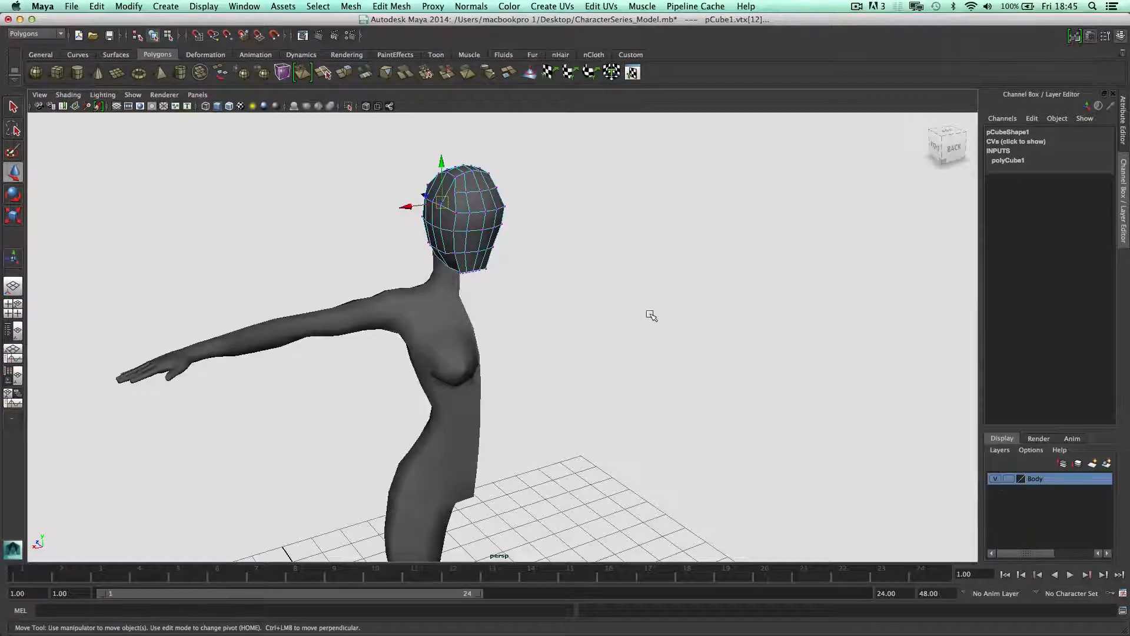
click(651, 316)
- Delete the faces of the head's half on the side without the arm
alt+drag(515, 284, 588, 222)
right_drag(589, 224, 586, 247)
alt+drag(586, 247, 559, 227)
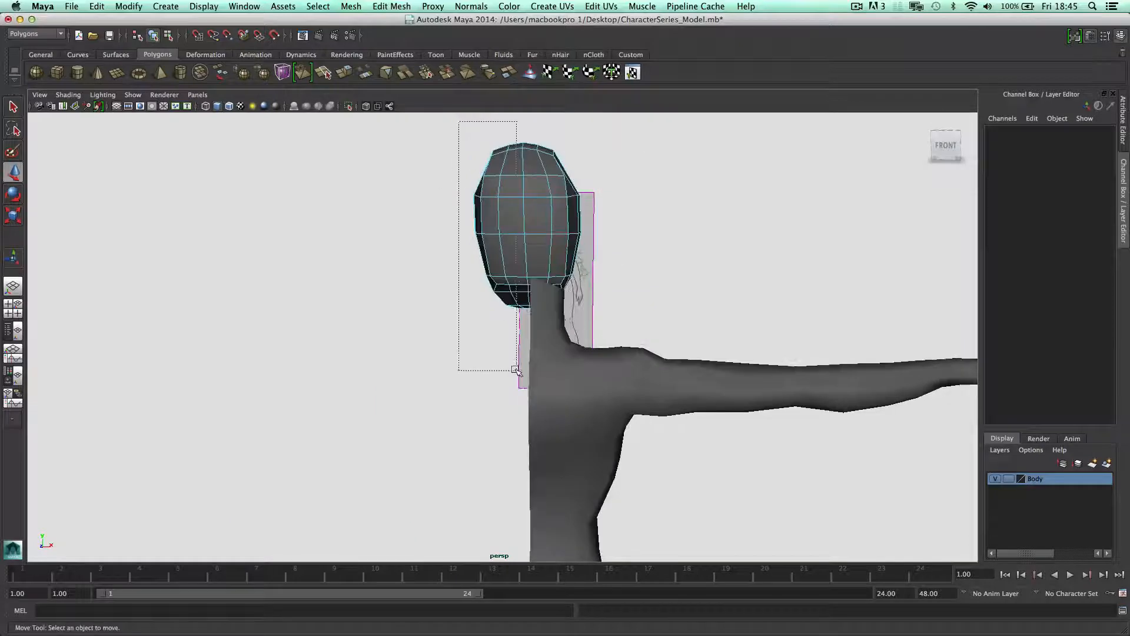
drag(516, 370, 517, 371)
key(Delete)
- Delete the underside faces of the half head where the neck meets it
alt+drag(496, 291, 537, 237)
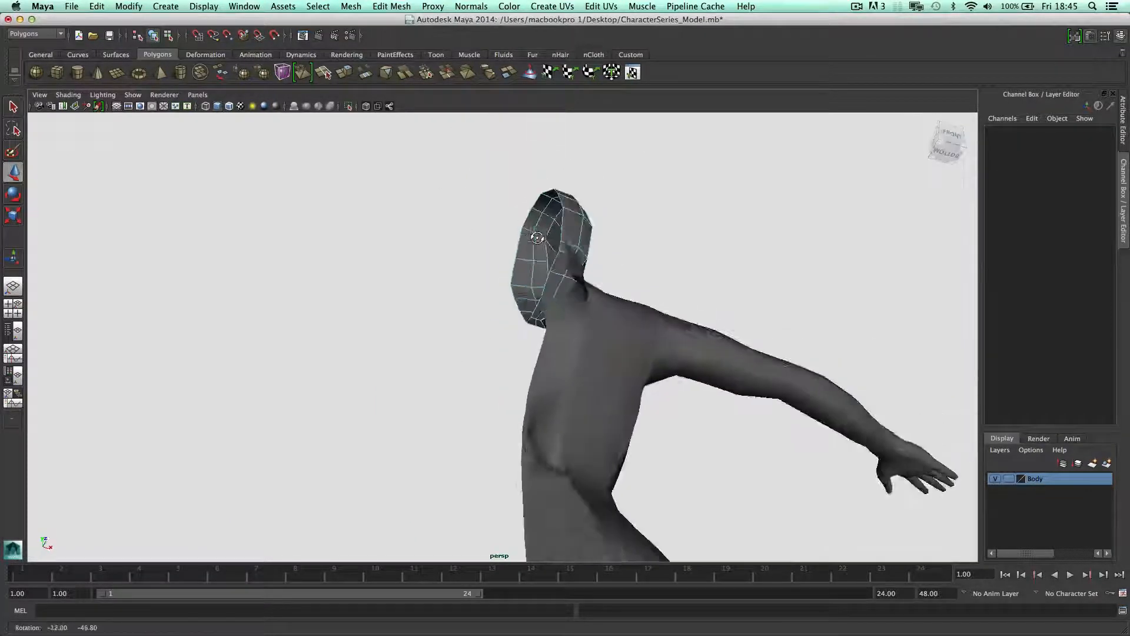
scroll(541, 239, up, 5)
click(602, 226)
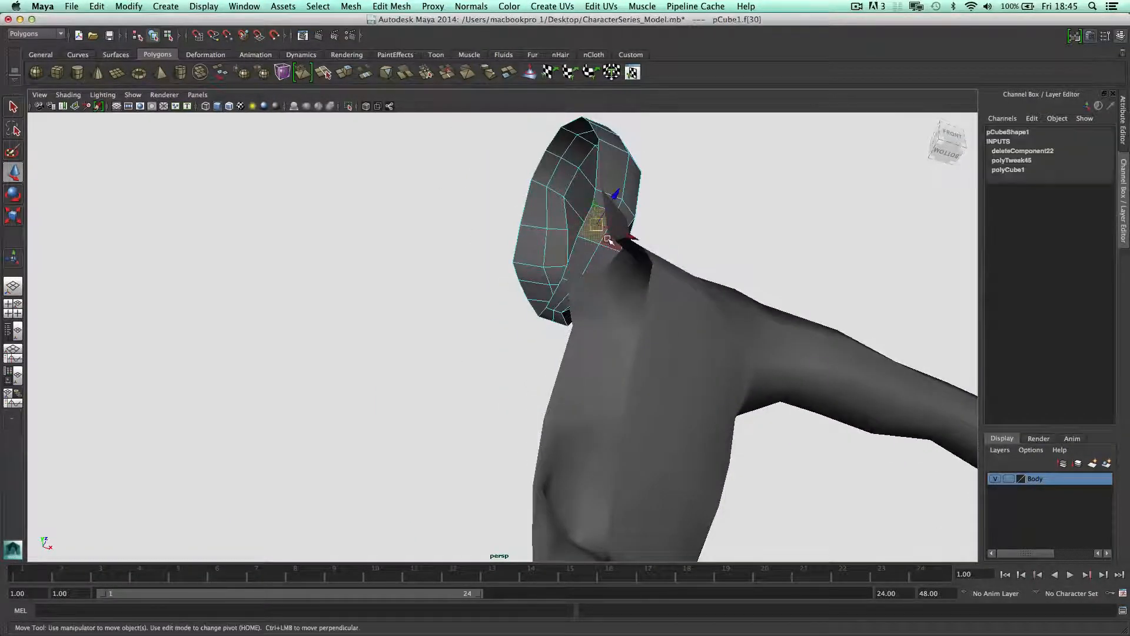
shift+click(611, 243)
shift+click(598, 260)
alt+drag(576, 260, 480, 215)
key(Delete)
- Select the half head as an object and raise it slightly above the neck
click(494, 272)
mouse_move(479, 215)
right_down()
mouse_move(519, 201)
mouse_move(463, 220)
right_up()
click(512, 199)
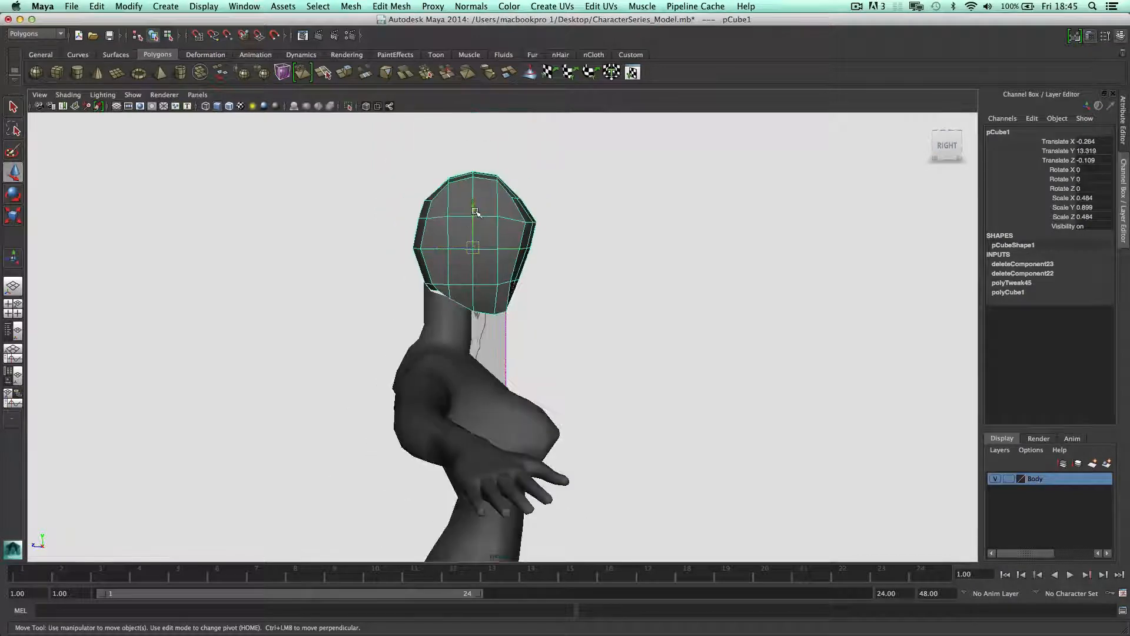
drag(474, 211, 475, 200)
- Combine the half head and the half body into a single mesh
alt+drag(432, 236, 495, 235)
shift+click(493, 302)
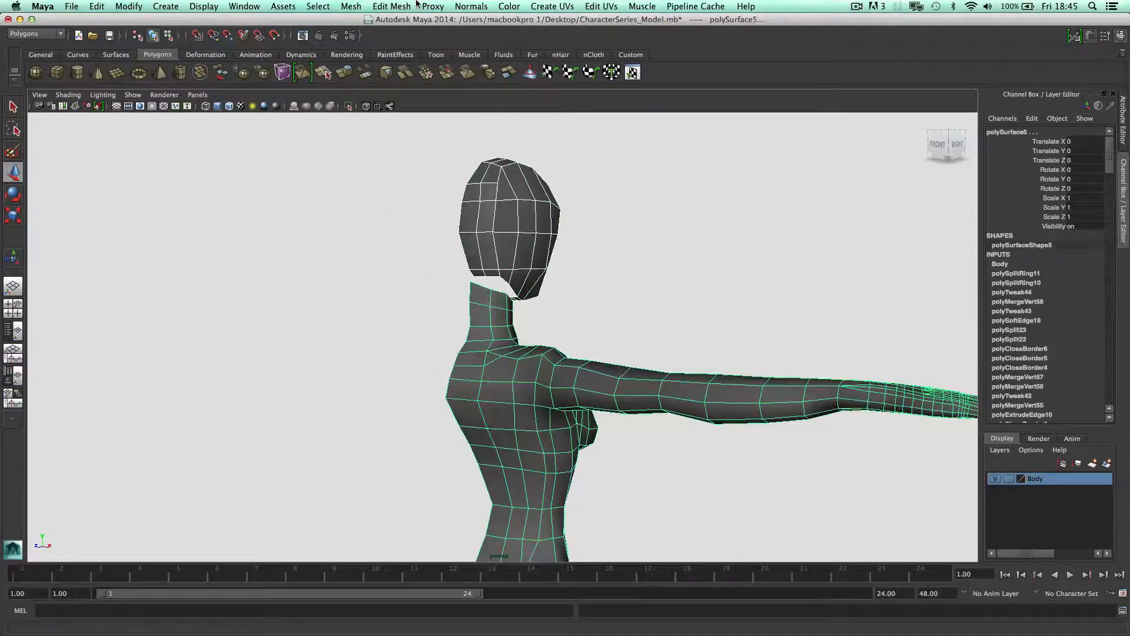
click(351, 6)
click(365, 34)
- Merge the vertices around the head's bottom opening with the matching vertices on the neck's upper rim using the Merge Vertex Tool
alt+drag(412, 177, 457, 176)
right_drag(540, 177, 537, 159)
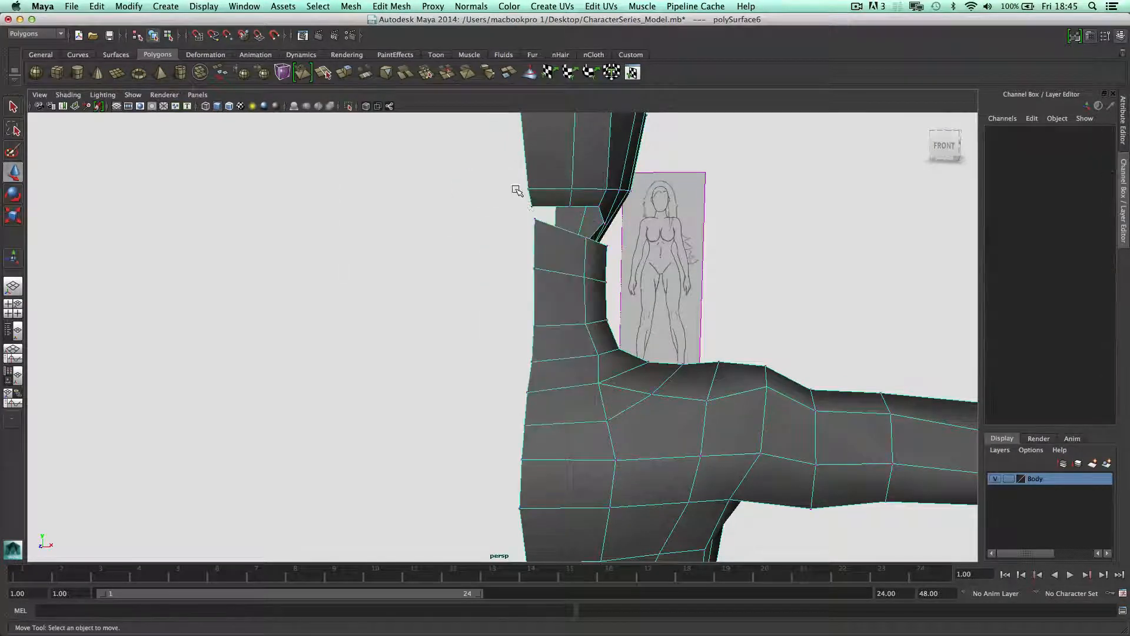
click(533, 205)
shift+right_drag(534, 205, 535, 196)
drag(533, 206, 525, 230)
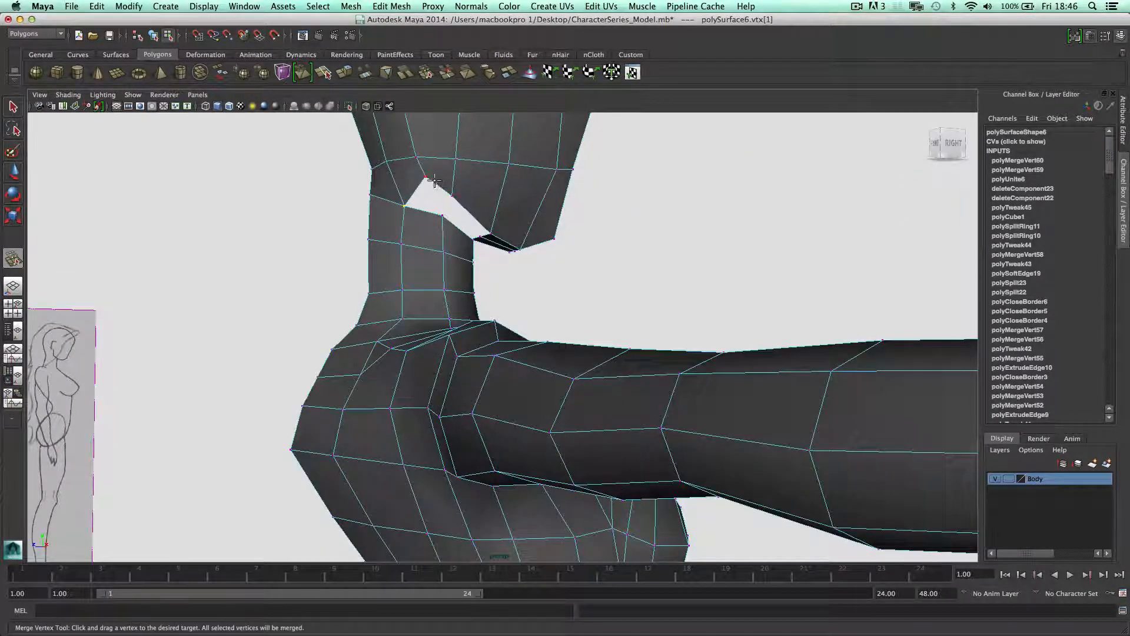
drag(445, 196, 350, 222)
alt+drag(350, 223, 354, 225)
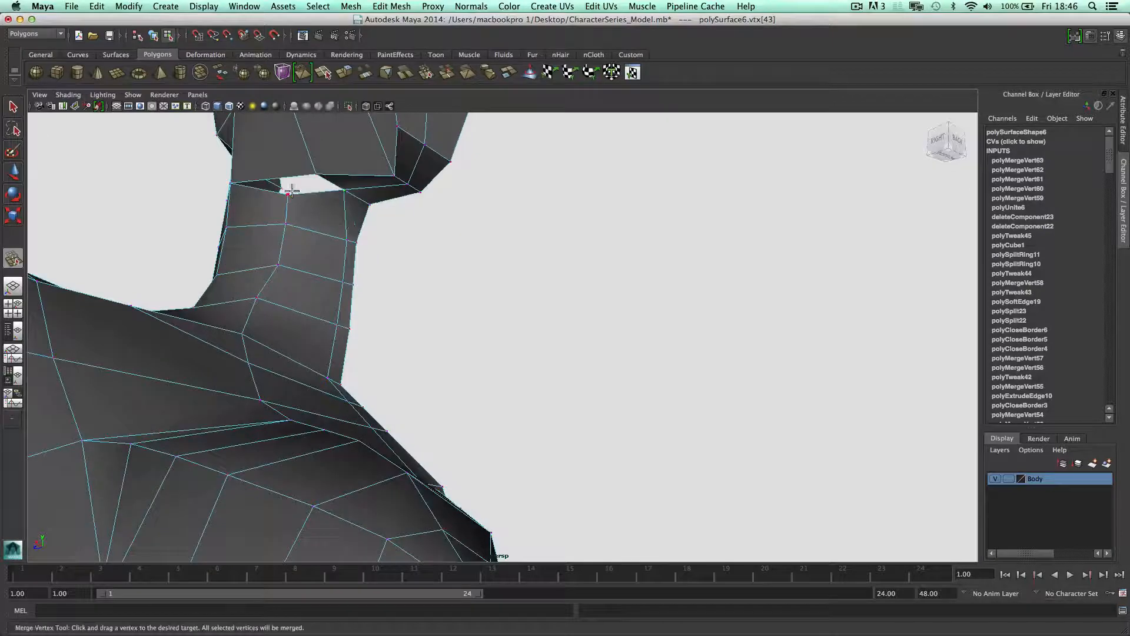
drag(322, 171, 321, 172)
- Split the polygons from the neck's rim at the triangular gap down over the shoulder to the center edge of the back
alt+drag(321, 172, 434, 207)
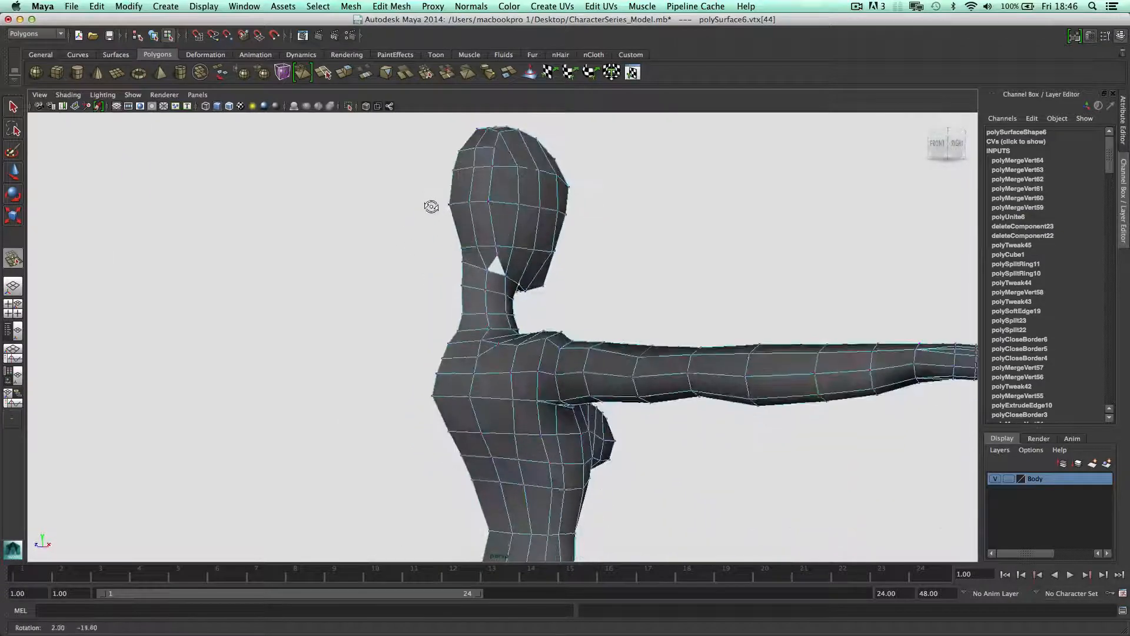
scroll(486, 241, up, 2)
scroll(489, 238, up, 3)
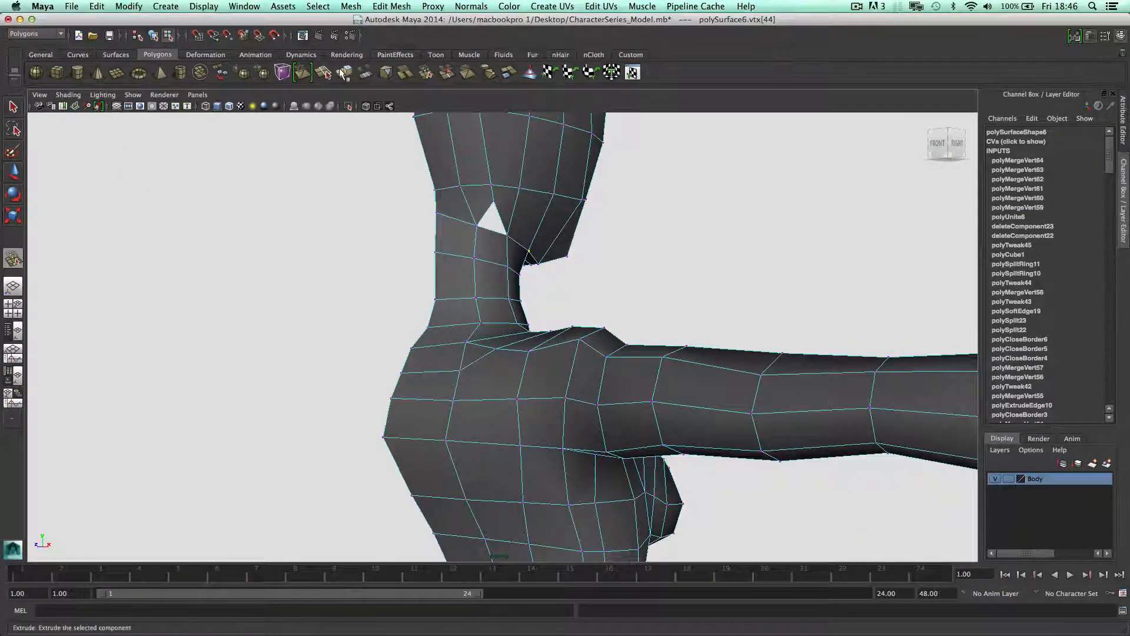
click(325, 74)
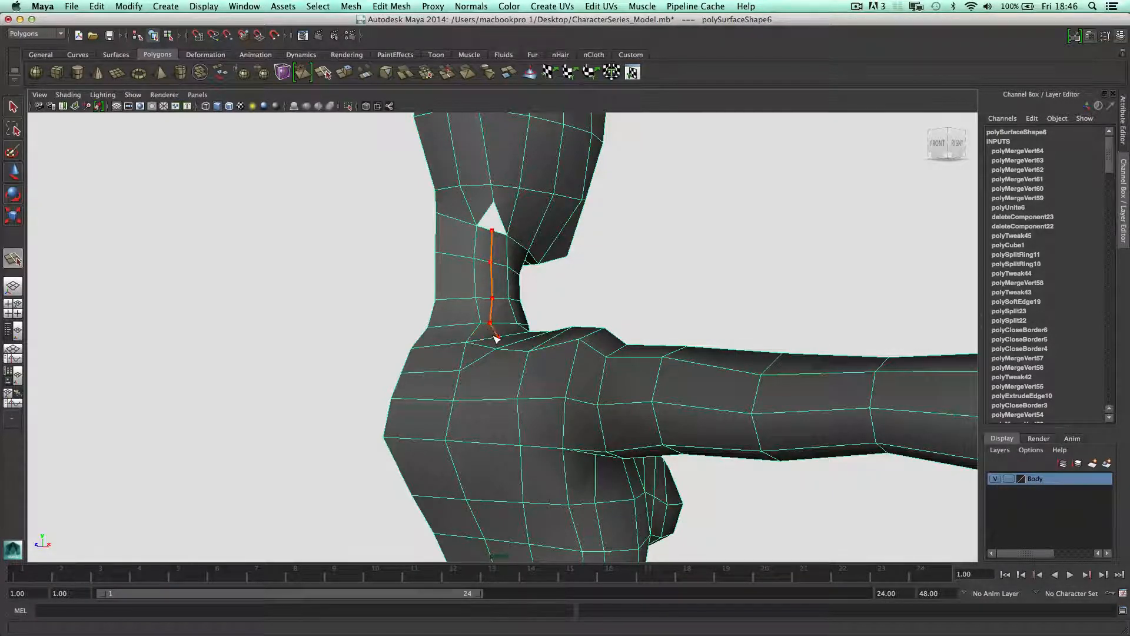
click(496, 339)
alt+drag(496, 340, 499, 357)
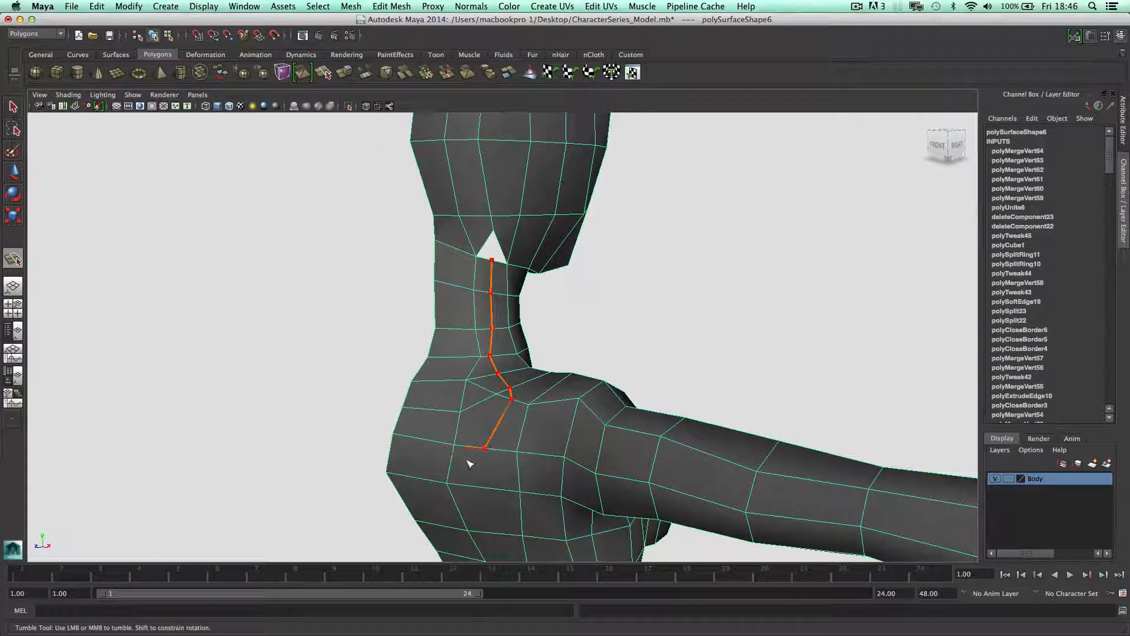
key(Return)
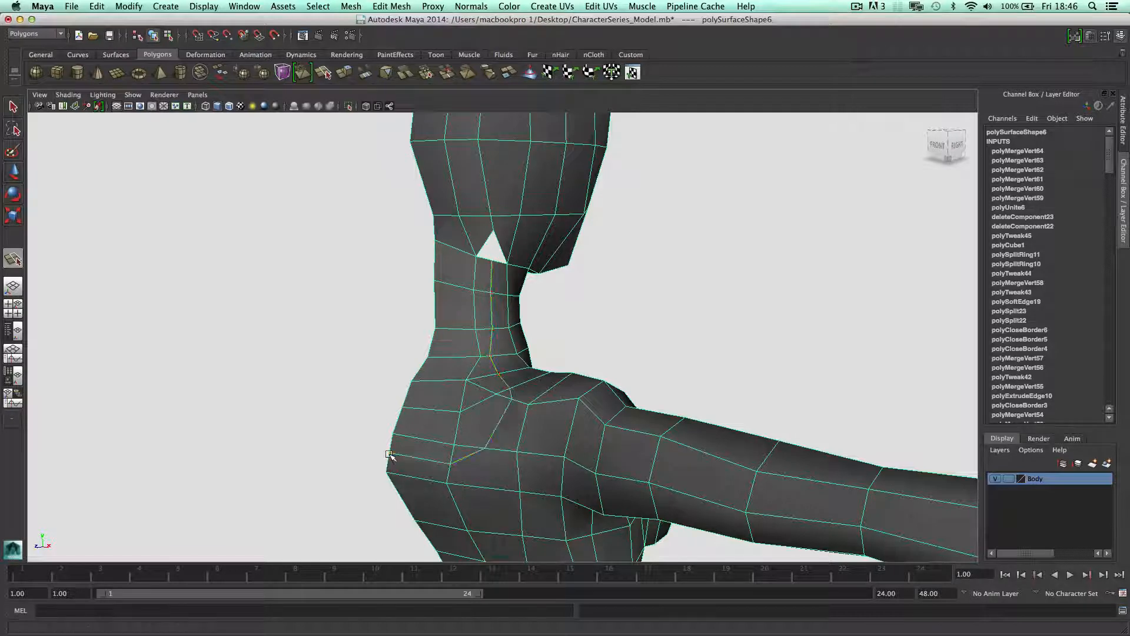
key(w)
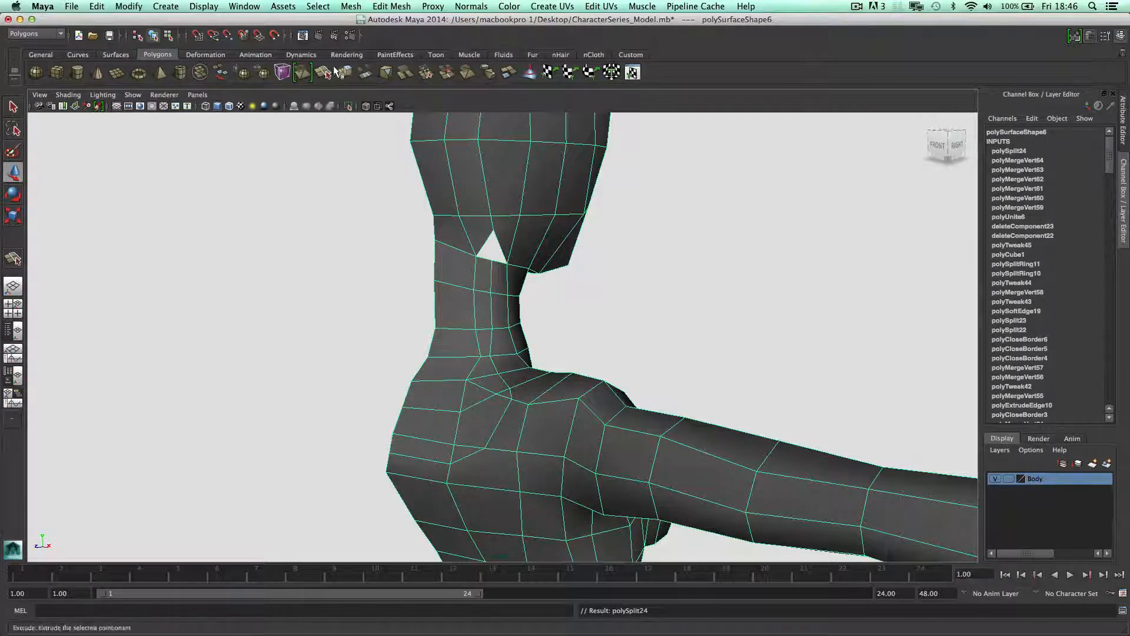
- Merge the triangular gap's vertices to close the hole at the neck's rim, and raise the vertices on top of the shoulder slightly
right_drag(488, 241, 499, 219)
click(494, 231)
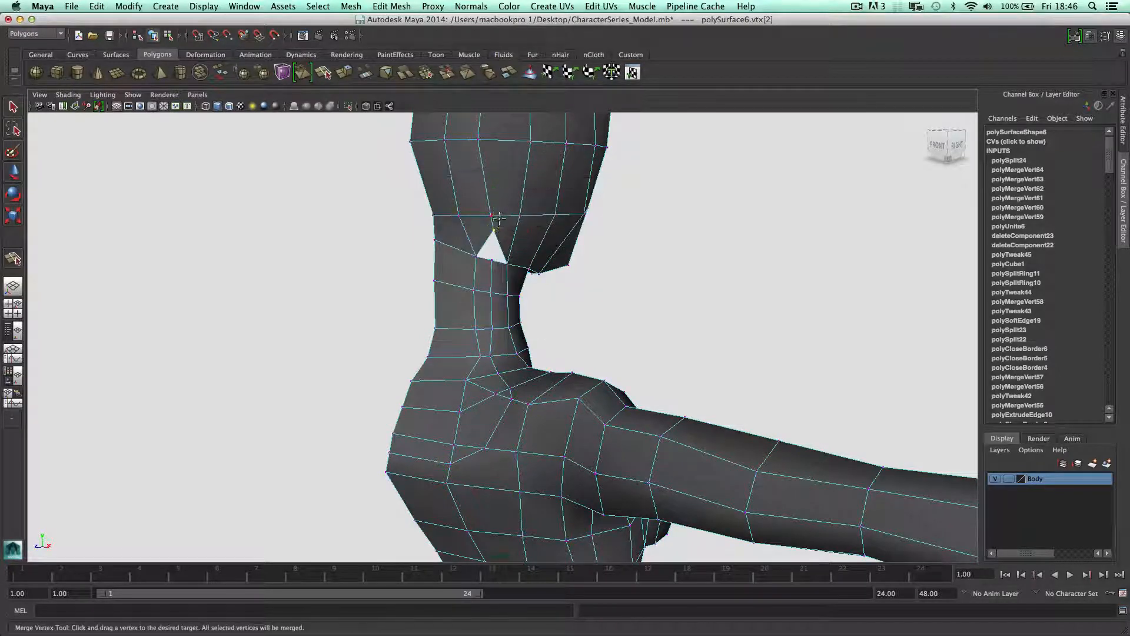
scroll(493, 259, down, 5)
drag(495, 254, 528, 255)
key(w)
mouse_move(621, 341)
alt+mouse_down()
mouse_move(651, 355)
mouse_move(638, 329)
alt+mouse_up()
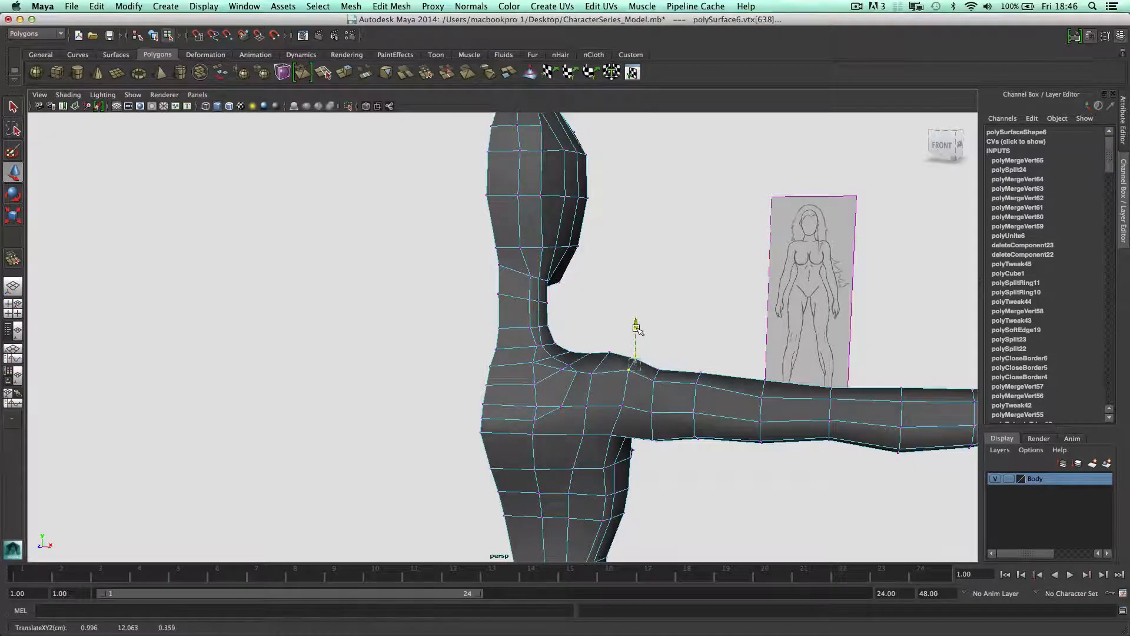
- Adjust the height of the vertex on the underside of the jaw, just behind the chin
alt+drag(570, 416, 379, 346)
alt+right_drag(380, 346, 459, 315)
click(441, 268)
mouse_move(442, 243)
mouse_down()
mouse_move(443, 233)
mouse_move(478, 298)
mouse_move(462, 239)
mouse_up()
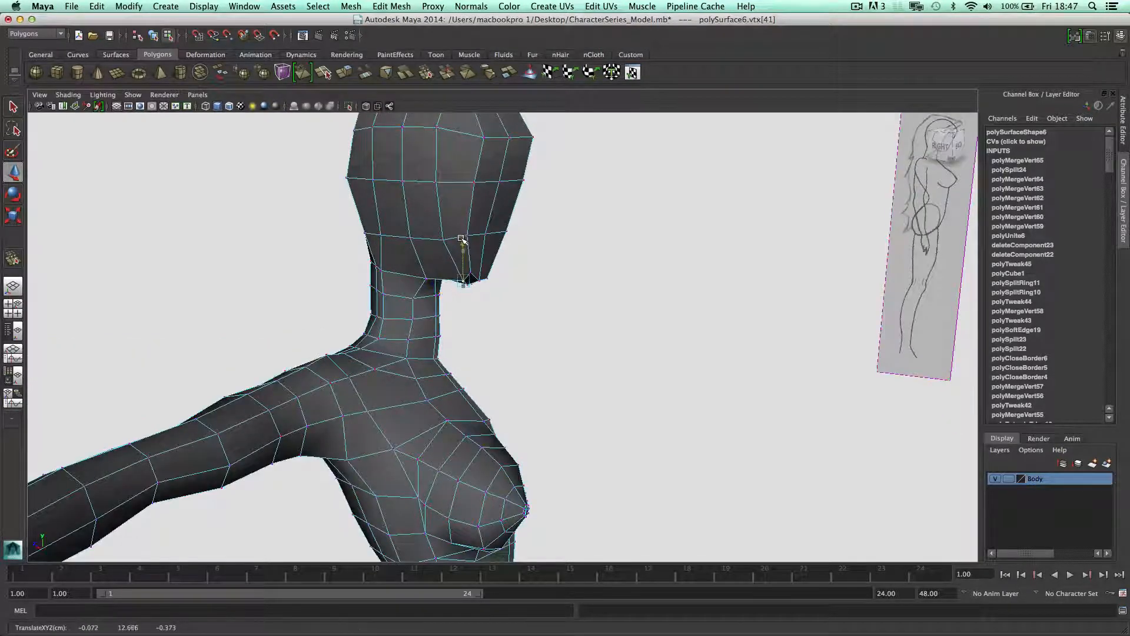
- Select the edges crossing the upper side of the head and reposition them along the surface with the Slide Edge Tool
alt+drag(439, 278, 503, 247)
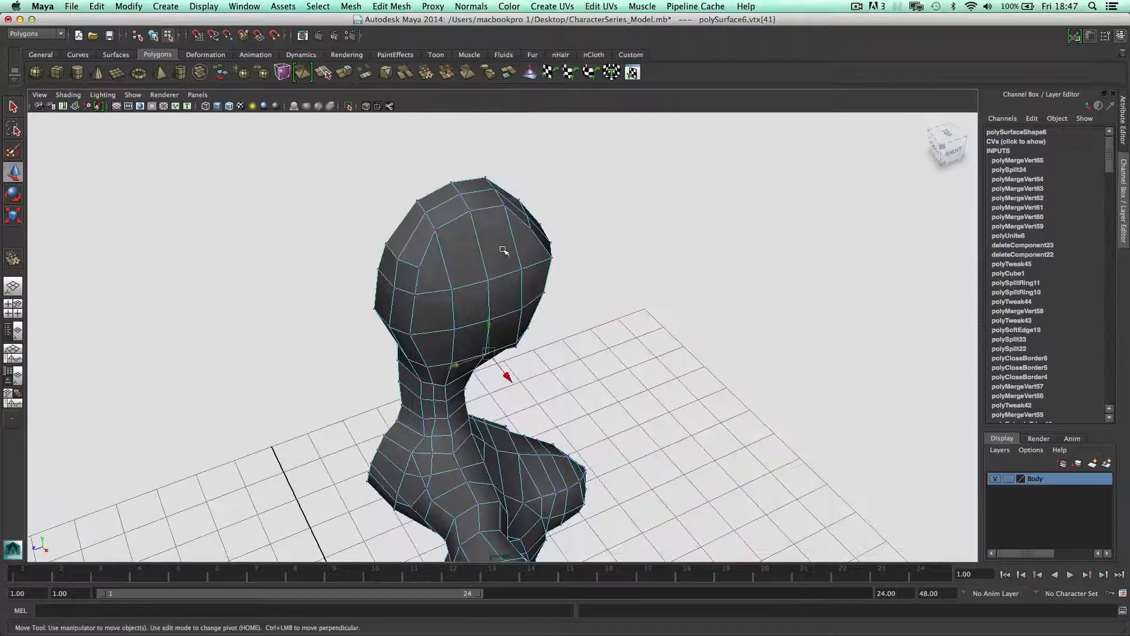
right_drag(494, 230, 471, 216)
key(z)
key(z)
key(z)
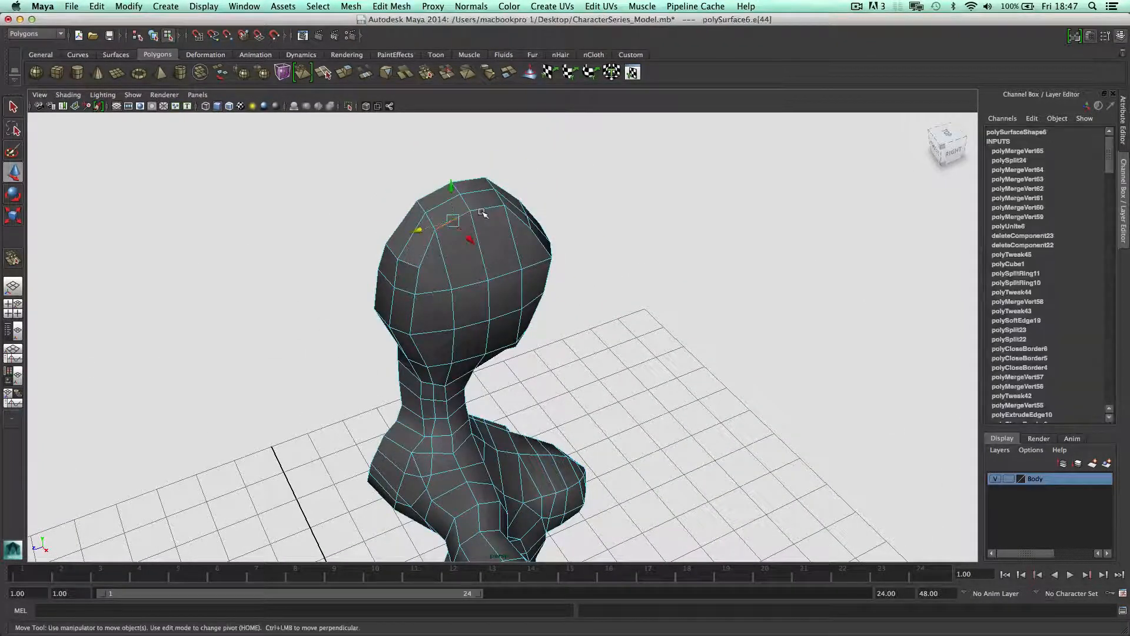
click(491, 205)
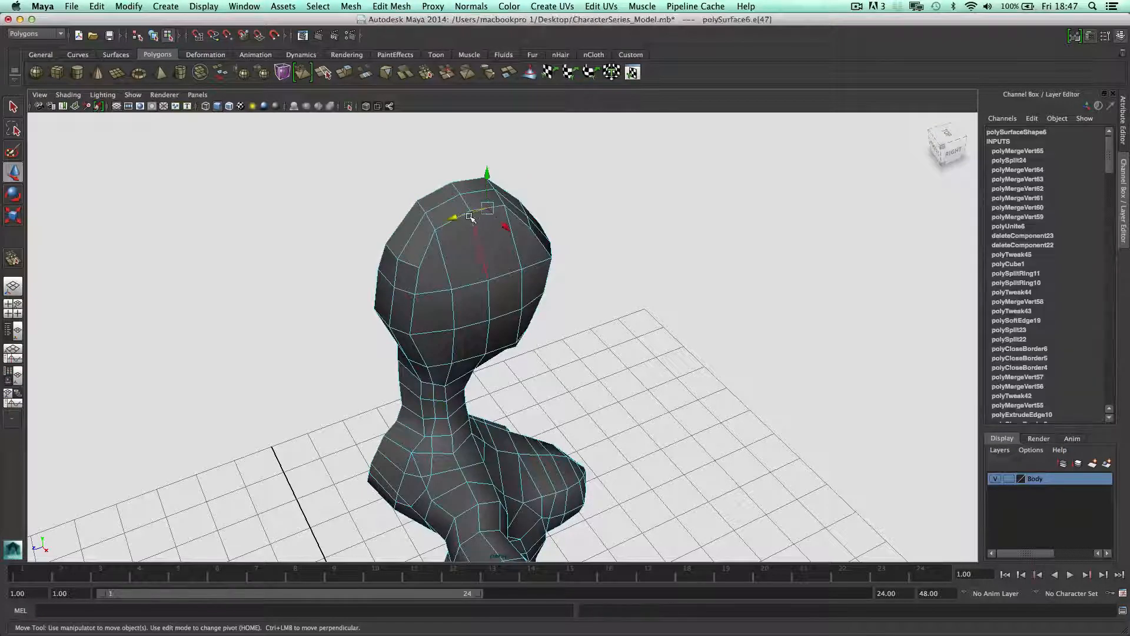
shift+click(442, 226)
shift+right_drag(441, 226, 457, 305)
scroll(458, 243, down, 3)
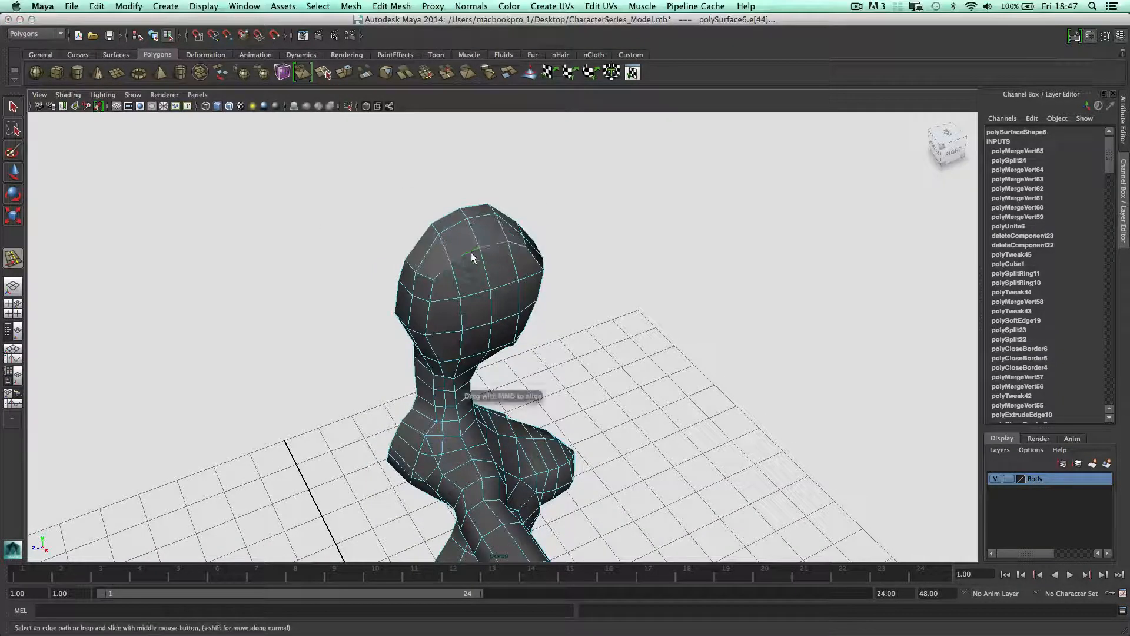
- Select the vertical edge loops on the back of the head and slide them to even out their spacing
alt+drag(468, 252, 558, 246)
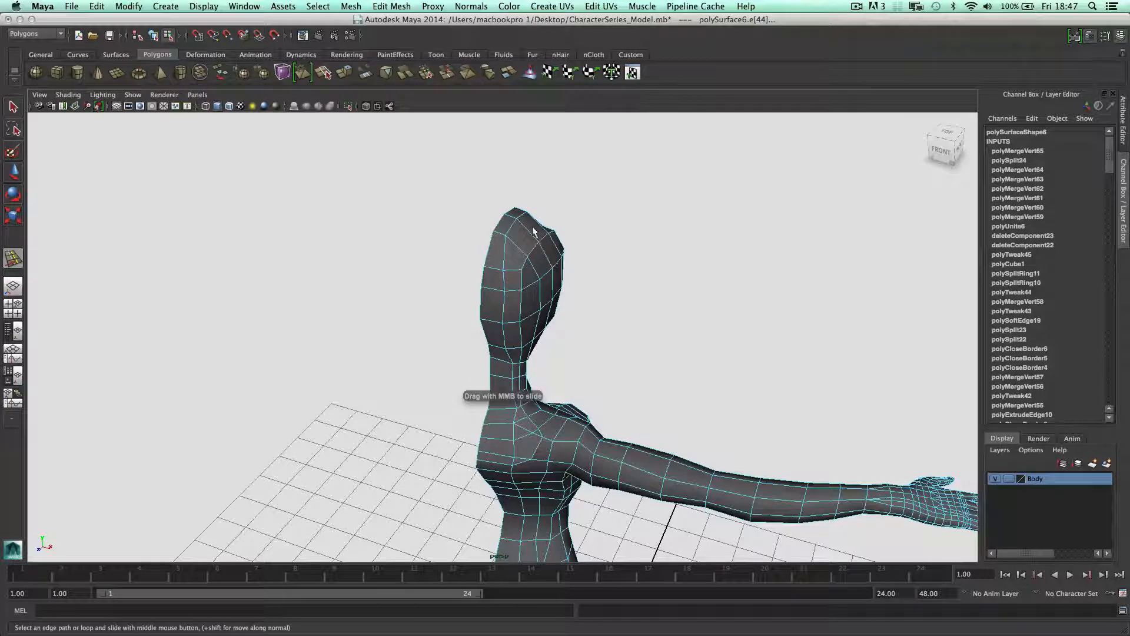
double_click(511, 228)
scroll(511, 233, down, 2)
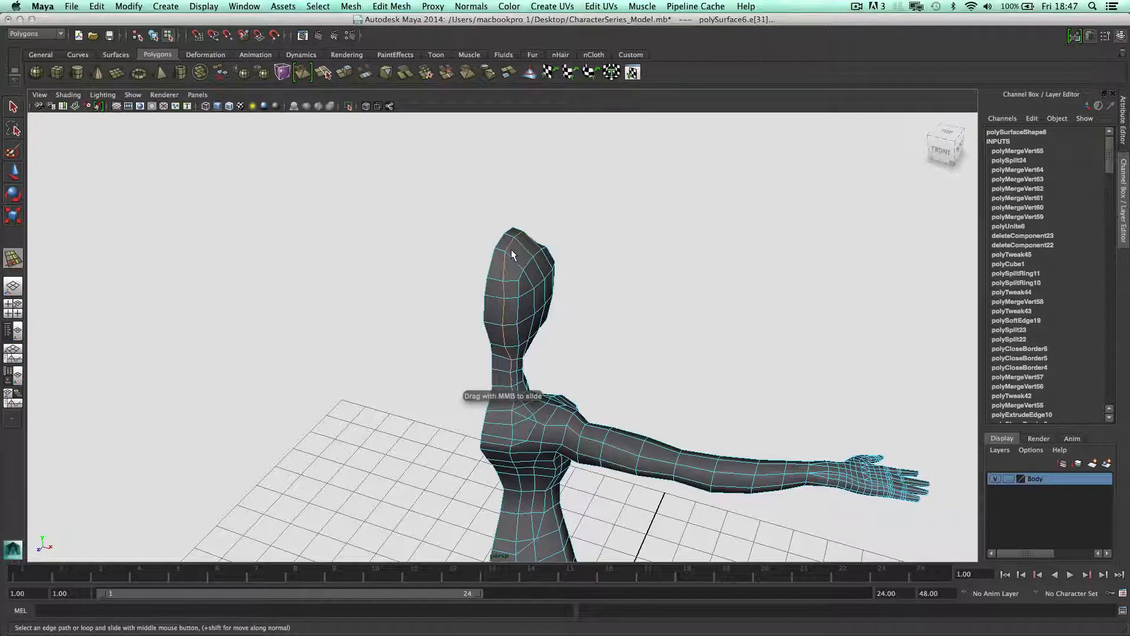
alt+drag(511, 249, 525, 238)
double_click(530, 242)
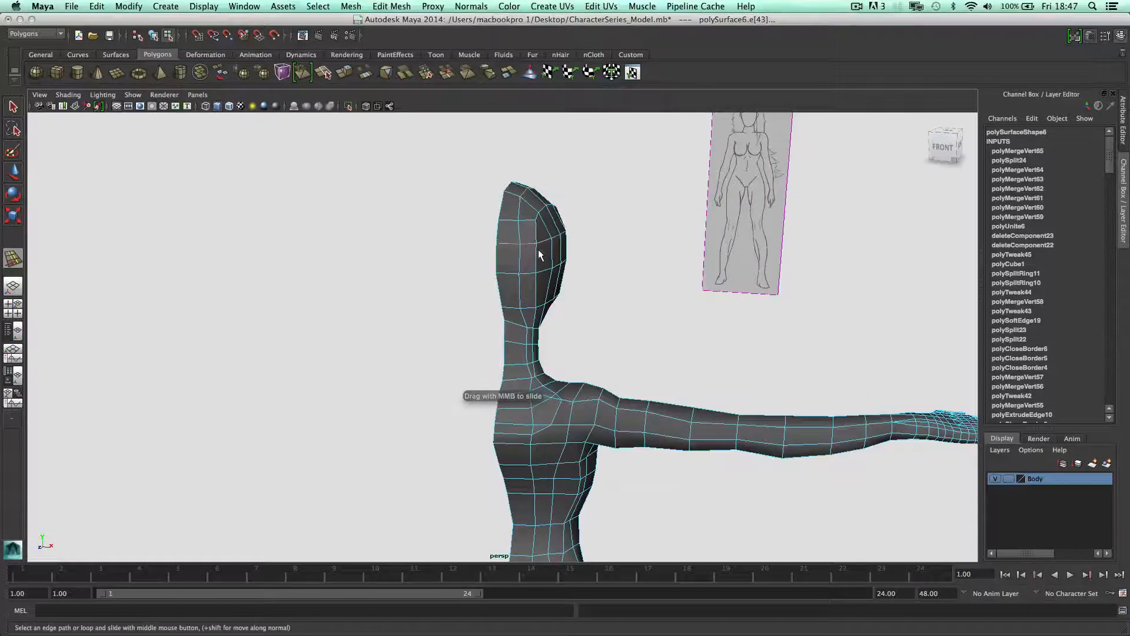
click(542, 249)
- Move the vertices of the edge line beside the back's center toward the center, from the head's base down to the neck's base
mouse_move(525, 284)
alt+mouse_down()
mouse_move(531, 271)
mouse_move(514, 298)
mouse_move(523, 294)
alt+mouse_up()
key(w)
scroll(523, 284, up, 3)
right_drag(522, 294, 509, 295)
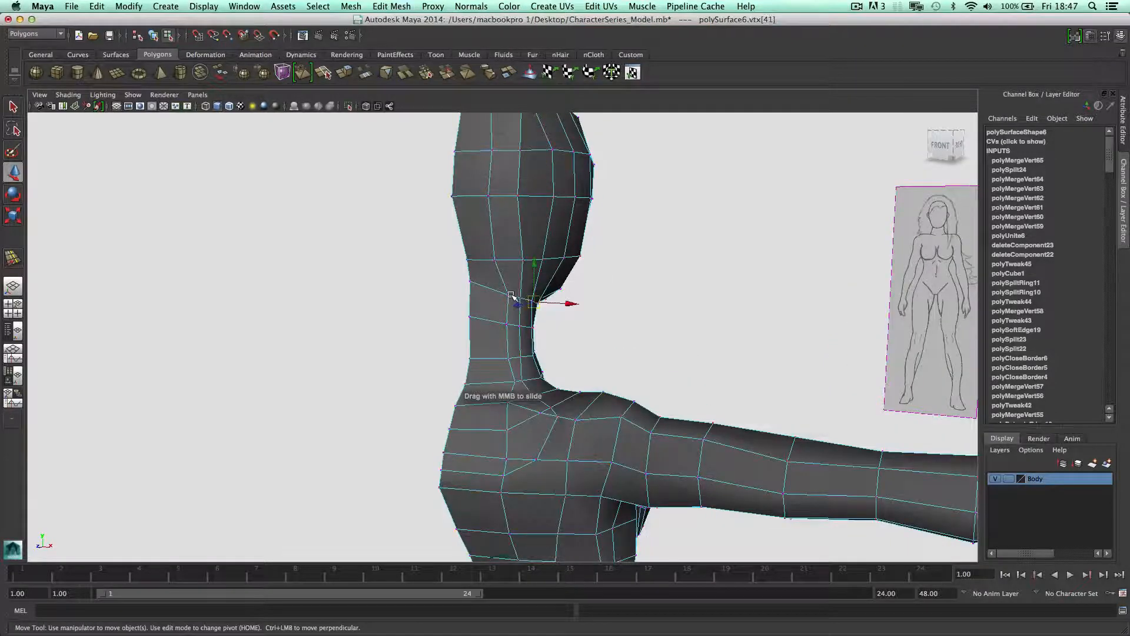
alt+drag(509, 295, 504, 287)
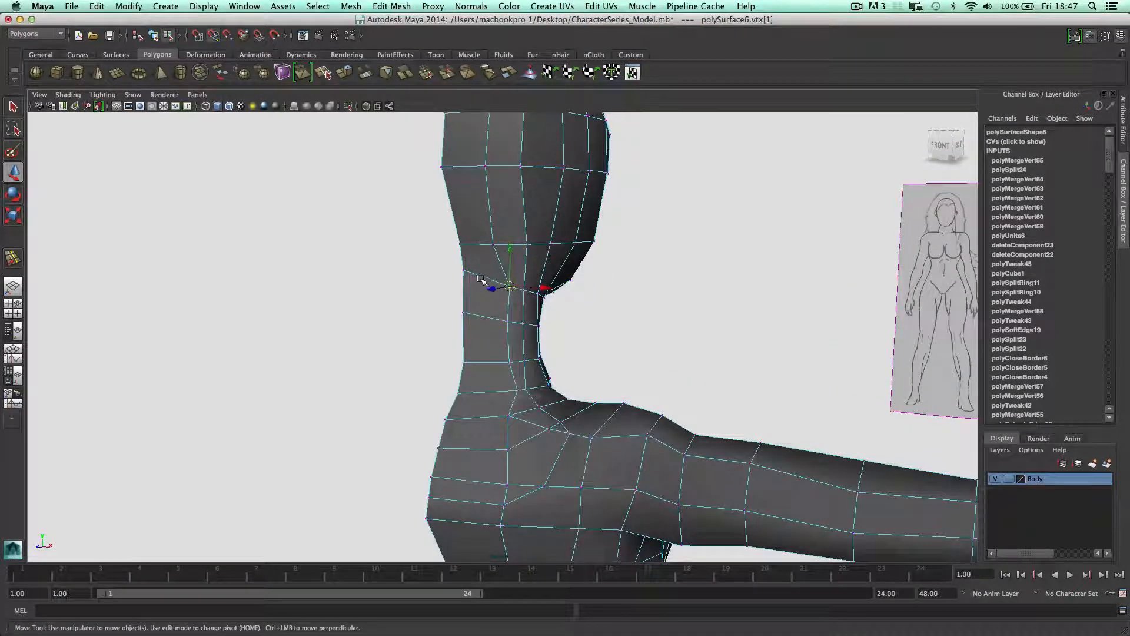
middle_drag(481, 279, 488, 277)
click(495, 320)
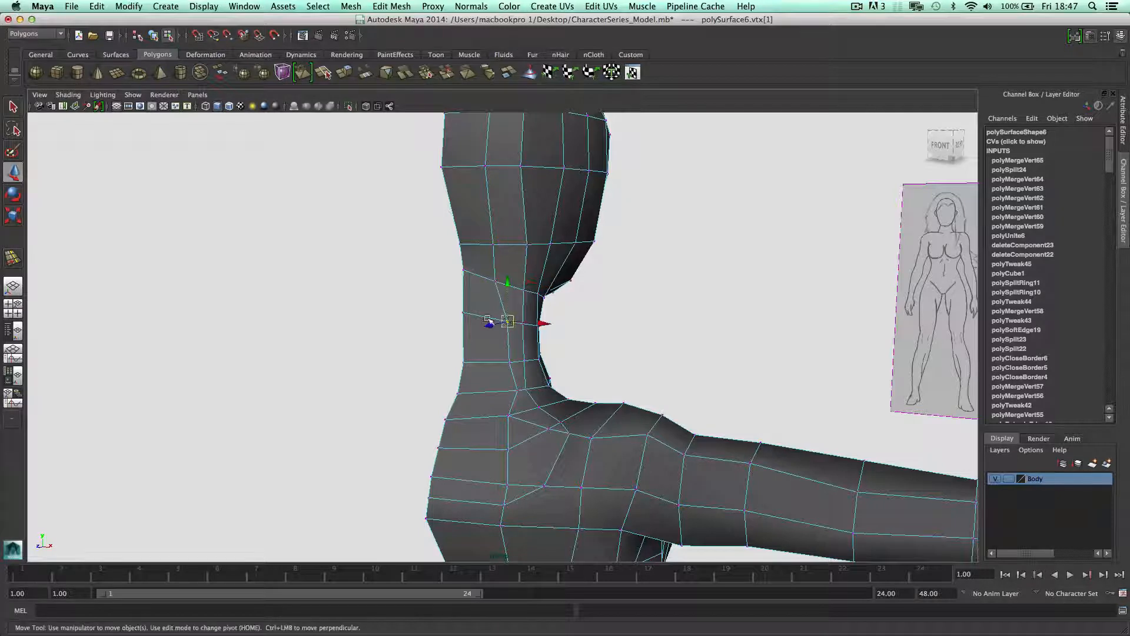
click(495, 363)
drag(494, 363, 496, 363)
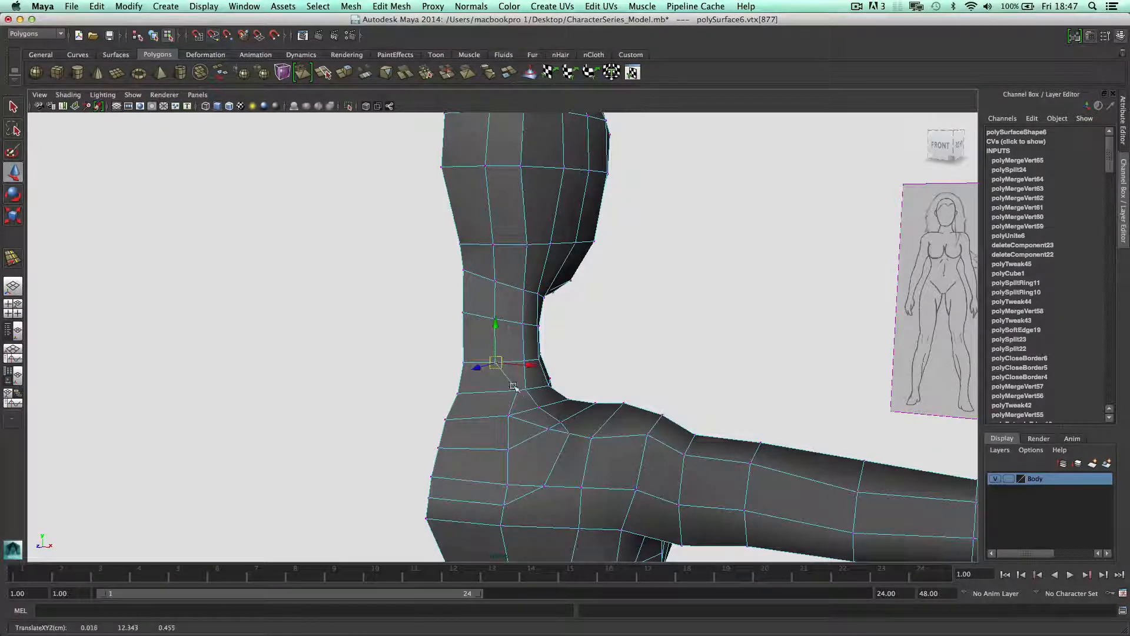
click(514, 391)
middle_drag(472, 393, 502, 393)
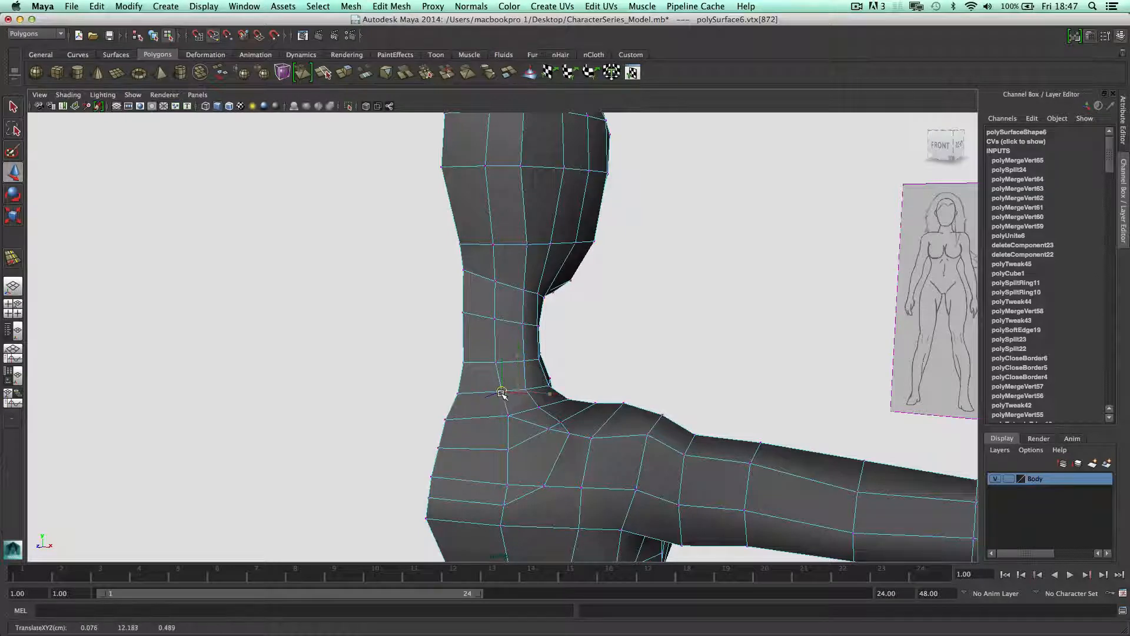
alt+drag(570, 377, 577, 333)
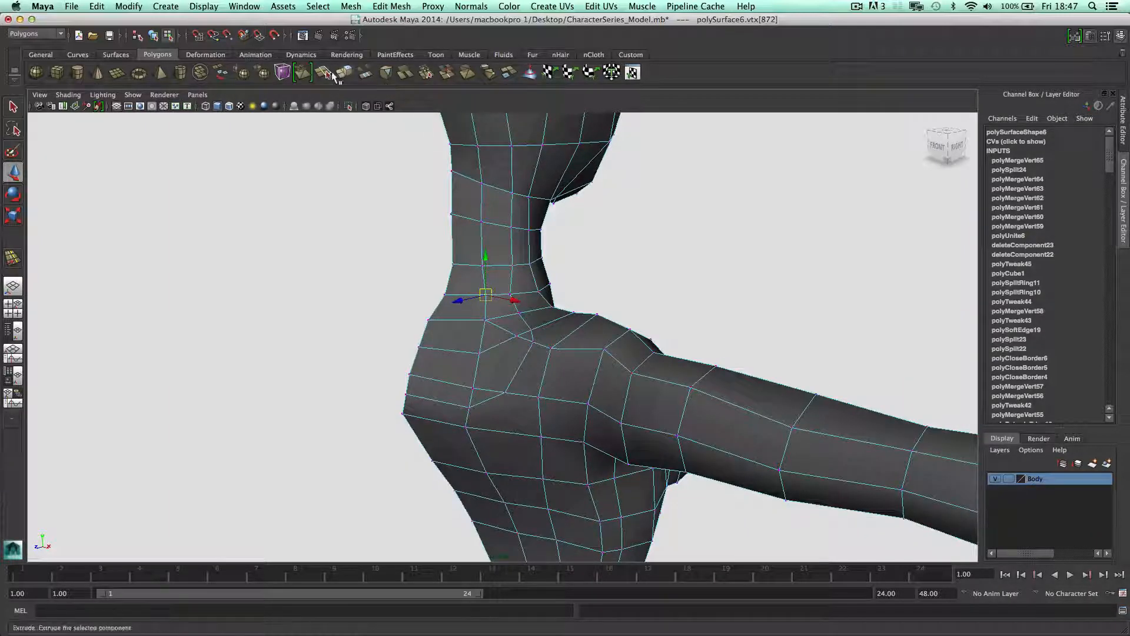
- Split an edge from the neck's base to the shoulder vertex and delete the old edge line curving down to the back's center
click(325, 73)
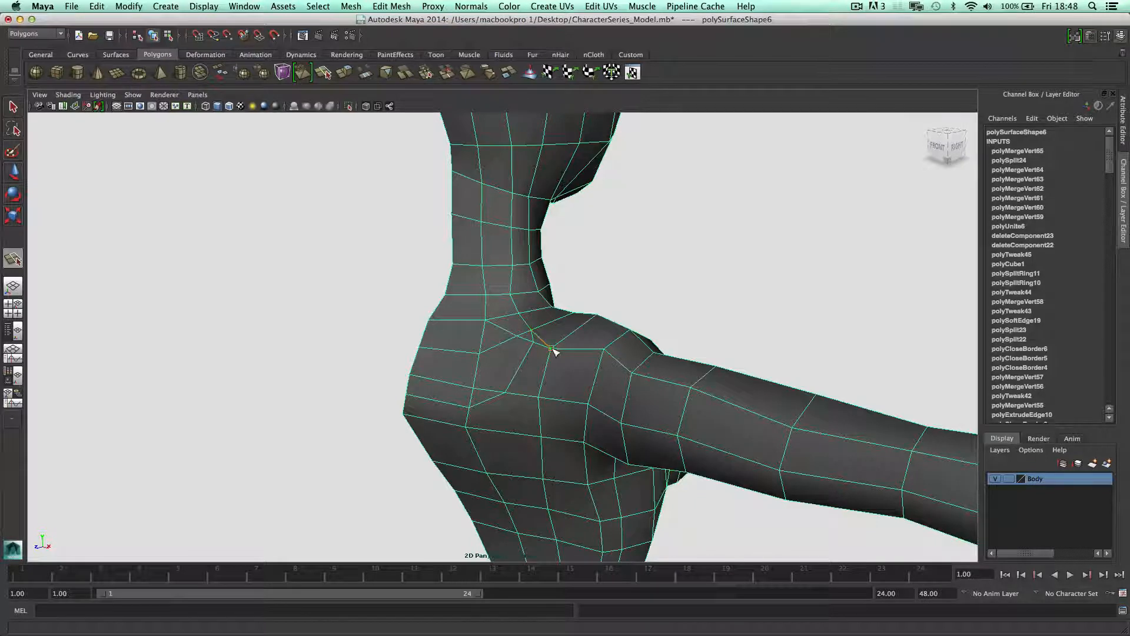
key(w)
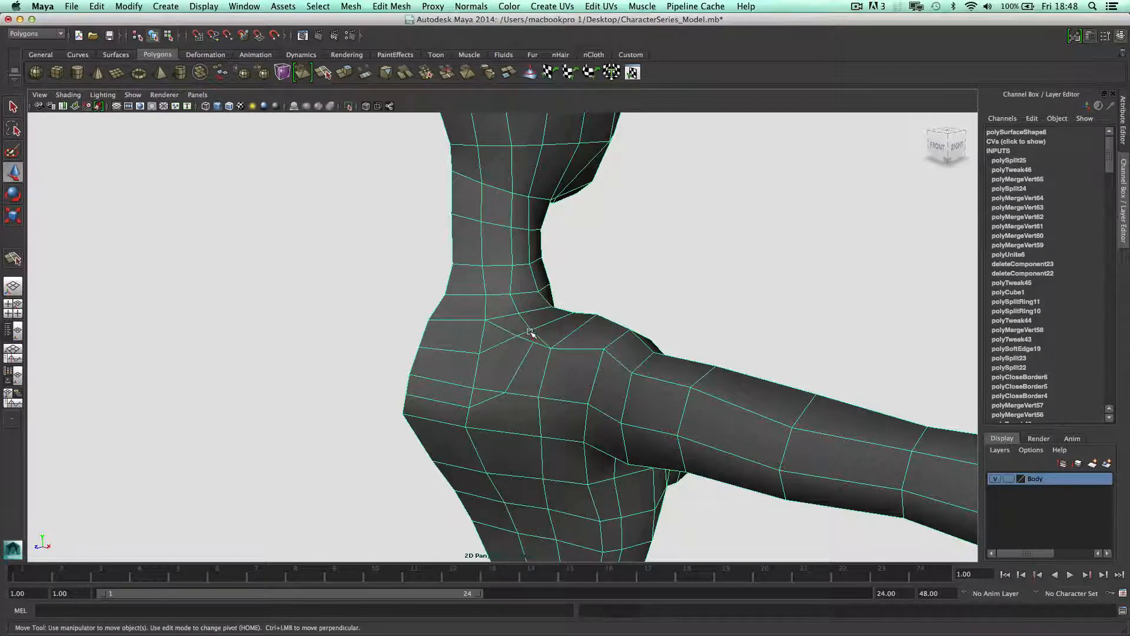
click(530, 333)
shift+click(439, 400)
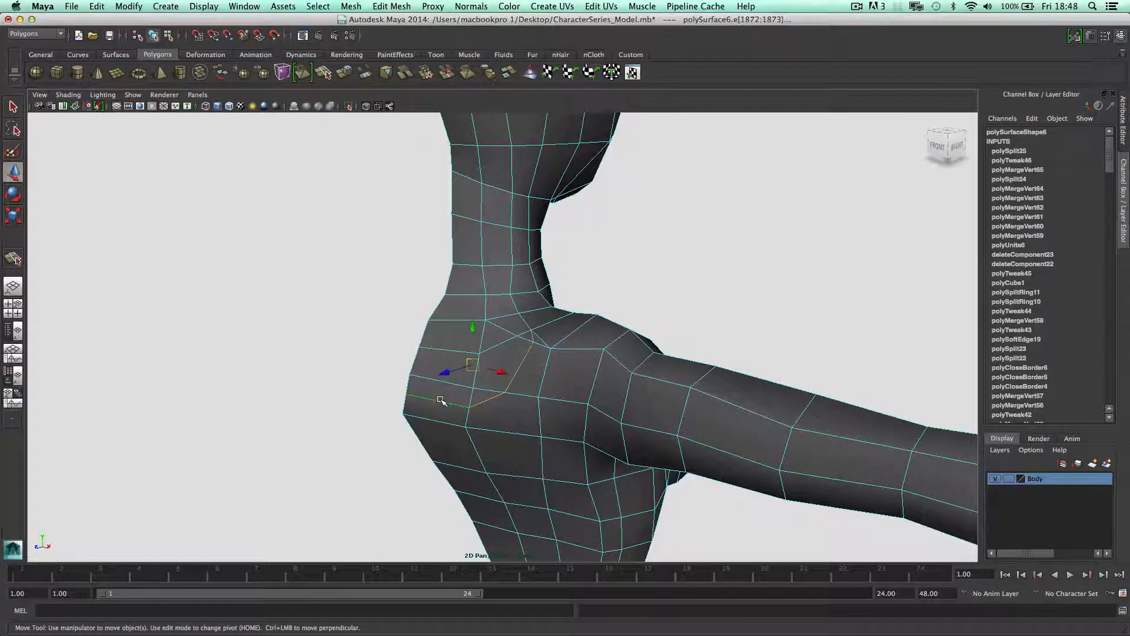
click(424, 6)
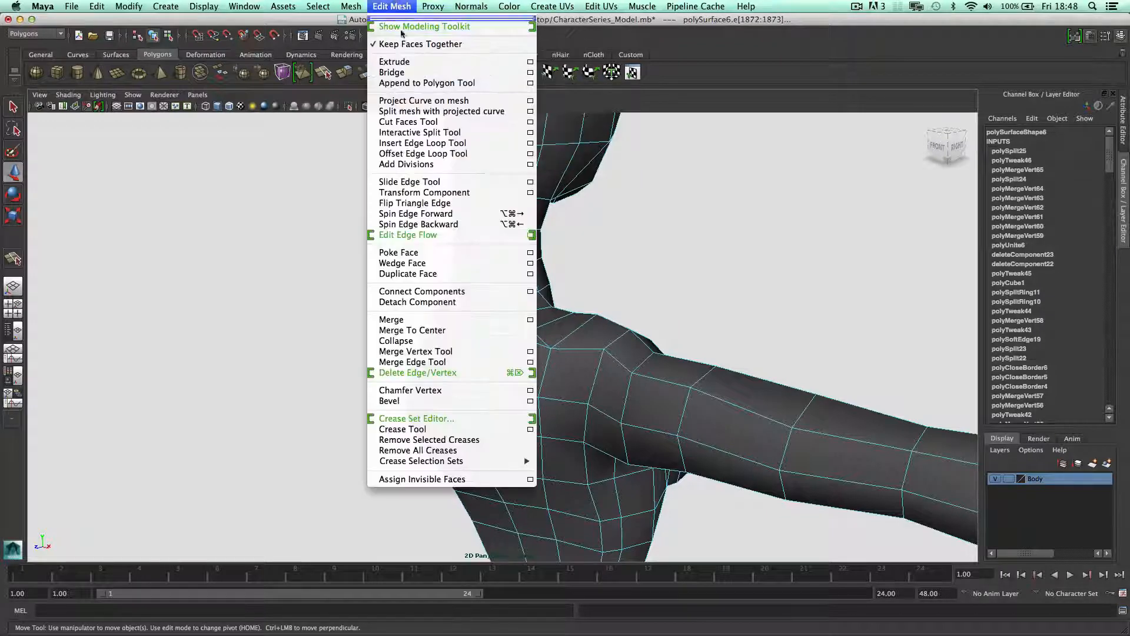
click(415, 372)
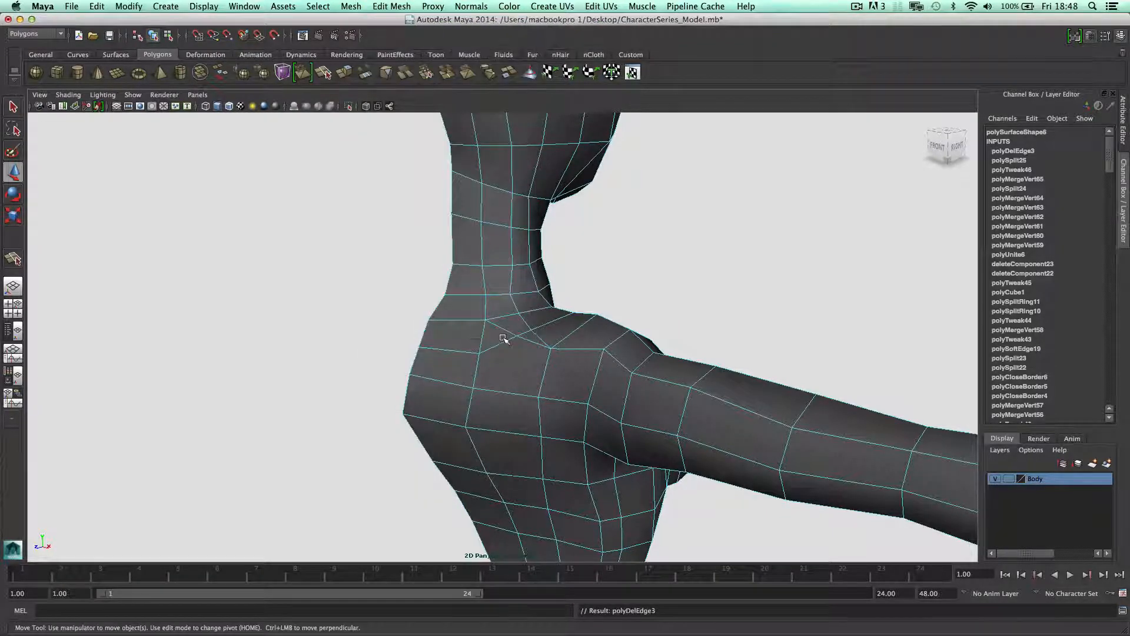
- Split the large upper-back polygon from the shoulder vertex to the vertex below the base of the neck
alt+drag(503, 338, 530, 334)
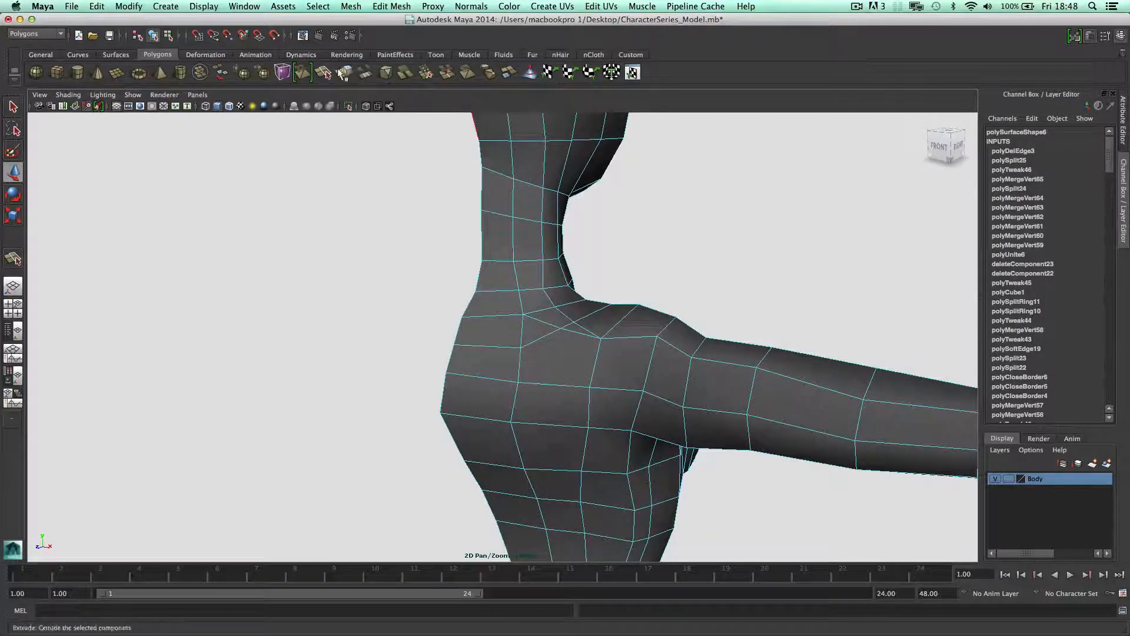
key(y)
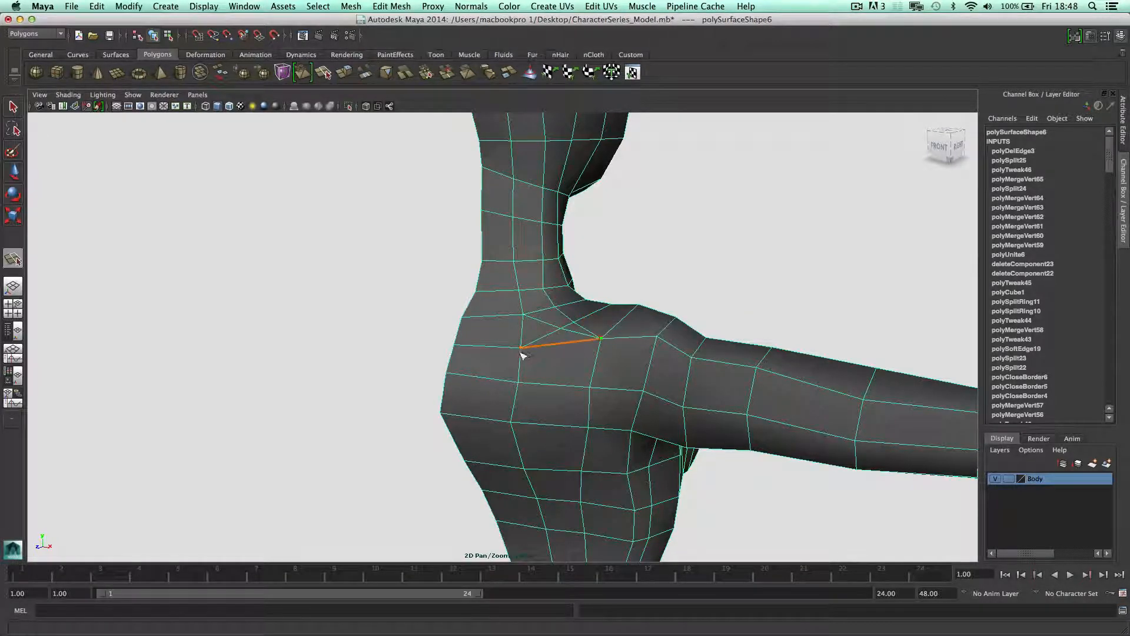
key(w)
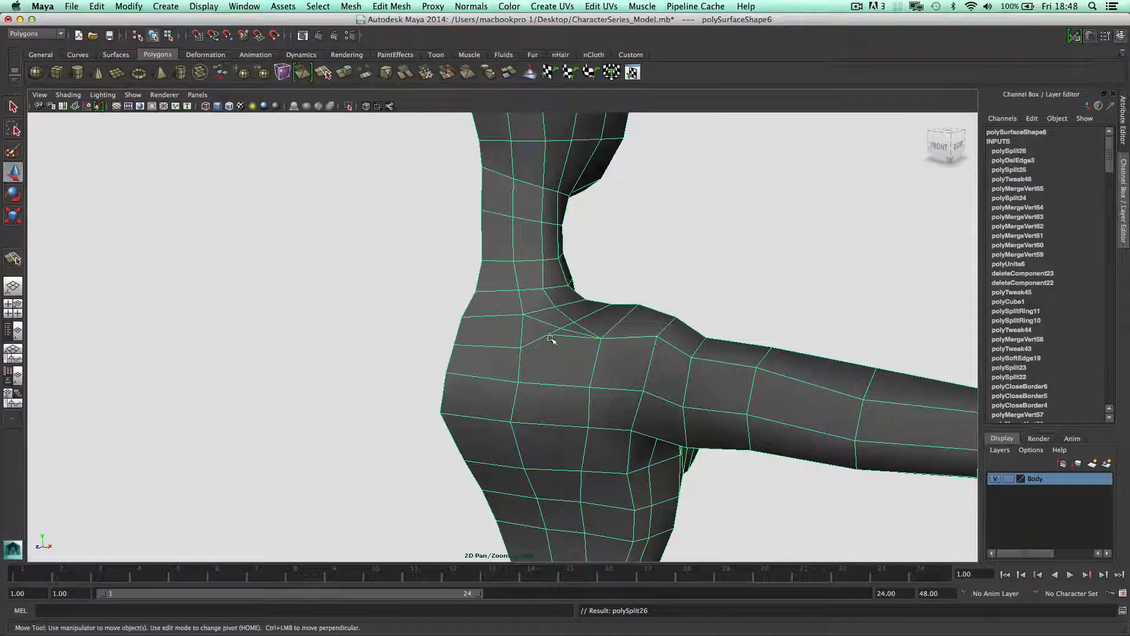
scroll(575, 323, up, 3)
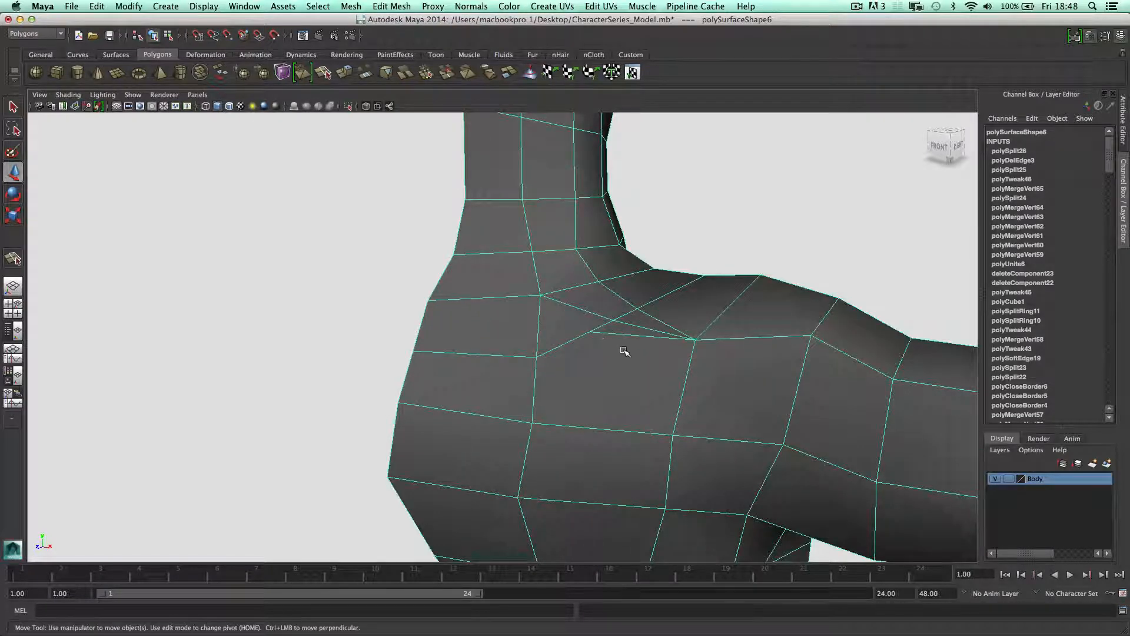
key(y)
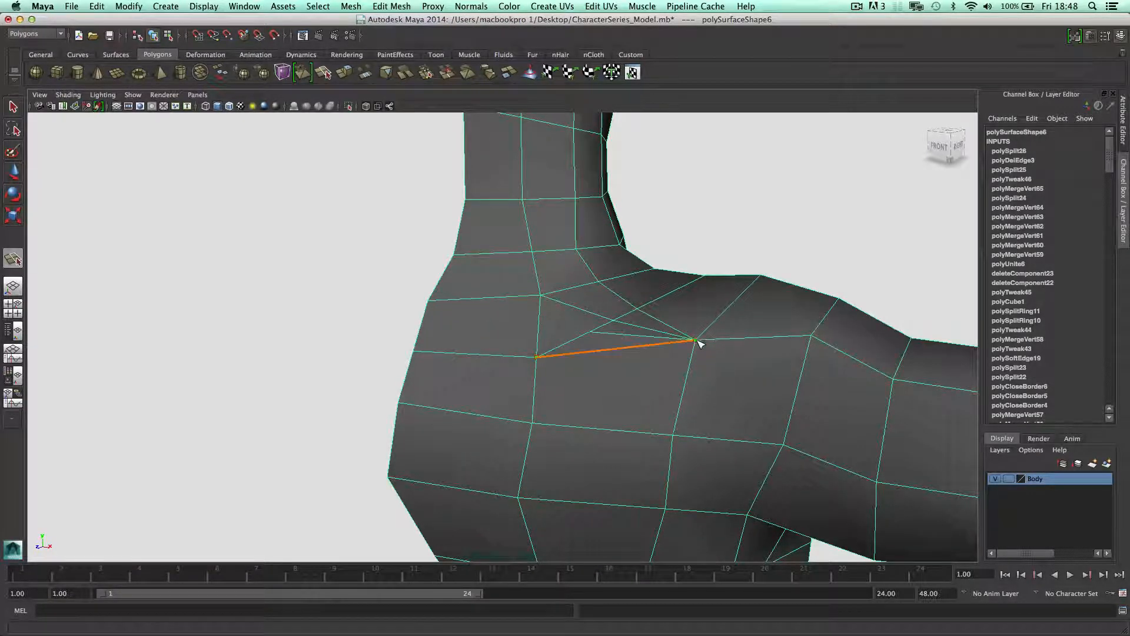
key(w)
- Delete the stray edge just above the new split that runs into the shoulder vertex
key(y)
right_drag(656, 341, 653, 318)
key(w)
click(633, 332)
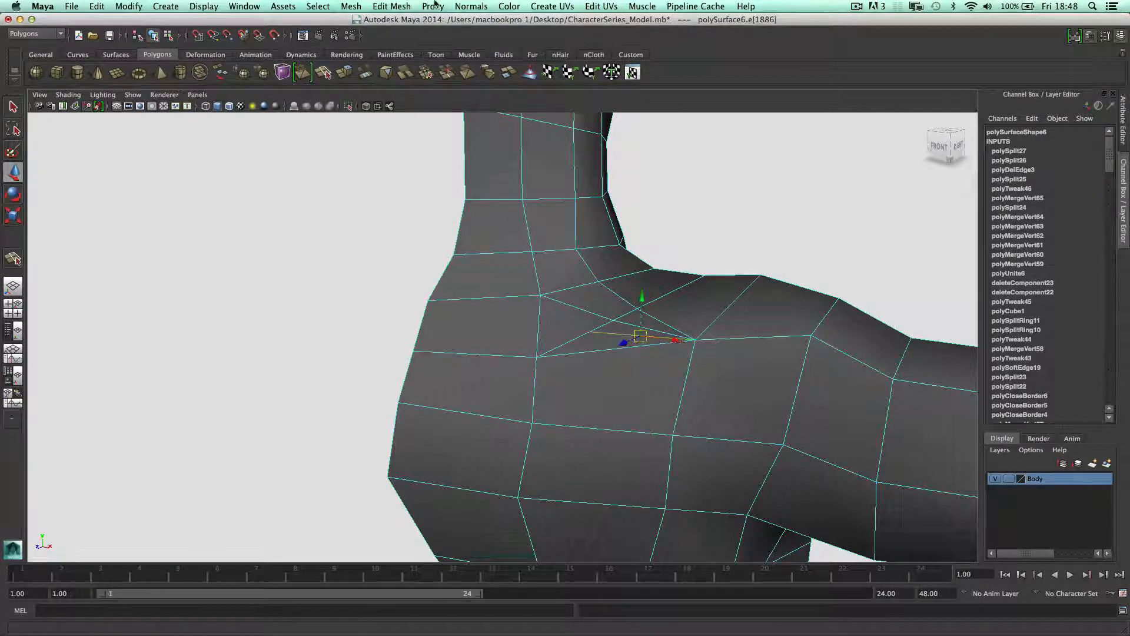
click(392, 5)
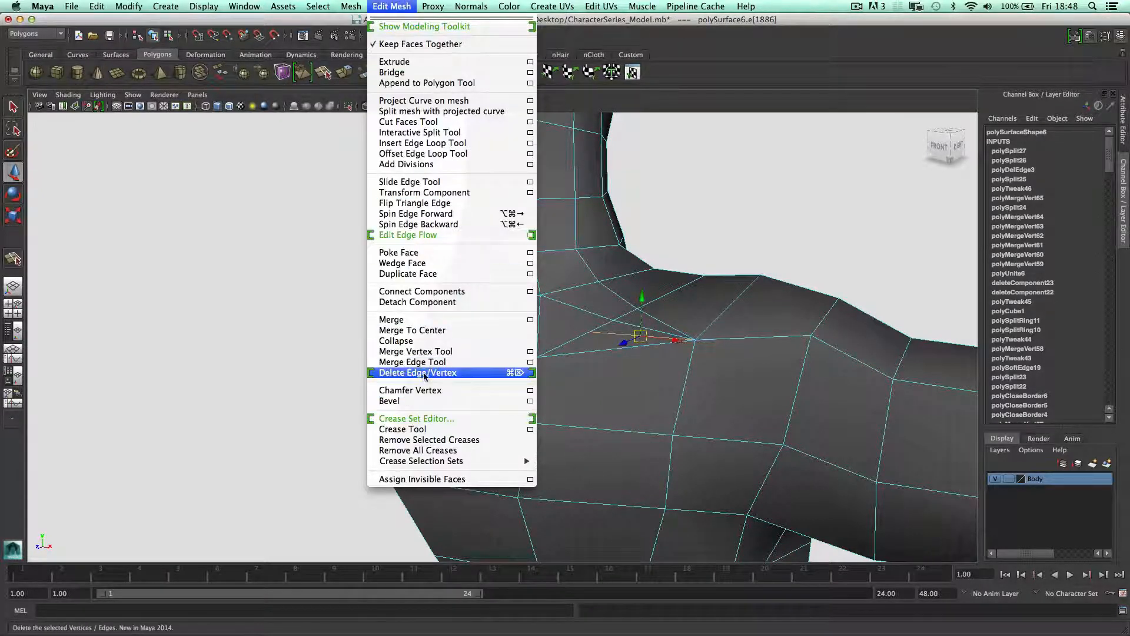
click(468, 371)
- Delete the two remaining diagonal edges between the neck's base vertex and the shoulder vertex
alt+drag(708, 272, 672, 360)
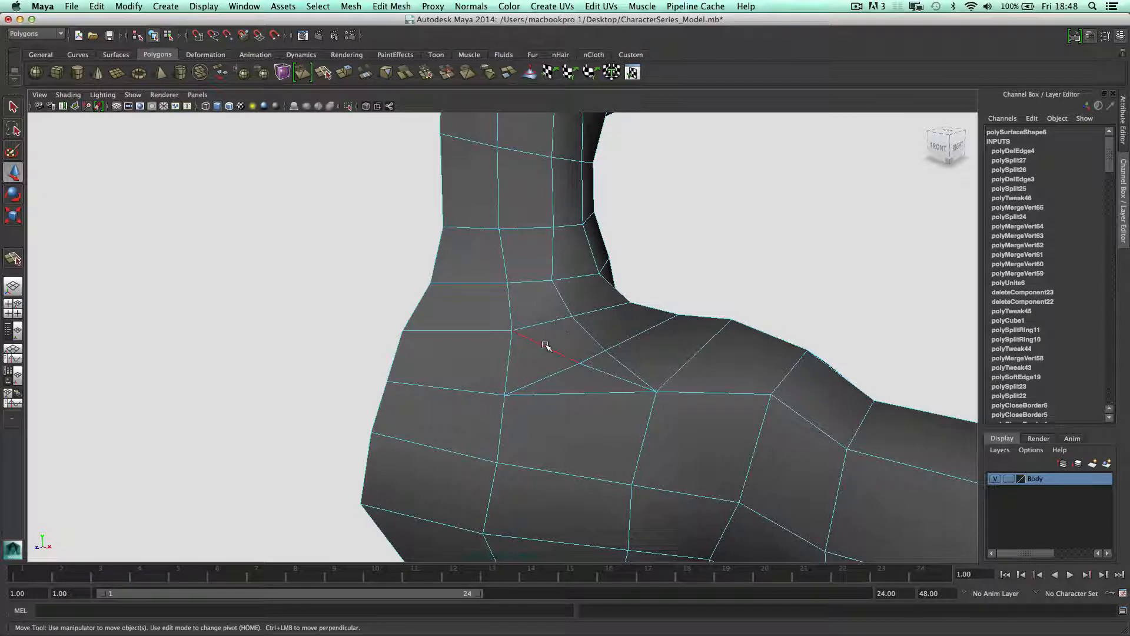
click(546, 346)
shift+click(597, 372)
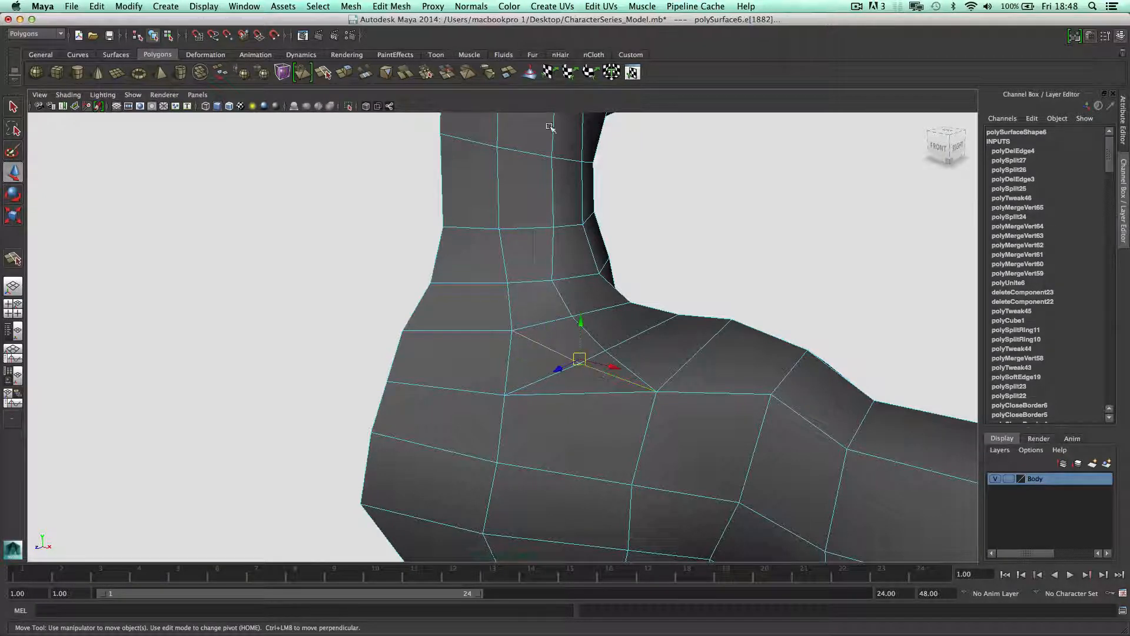
click(393, 5)
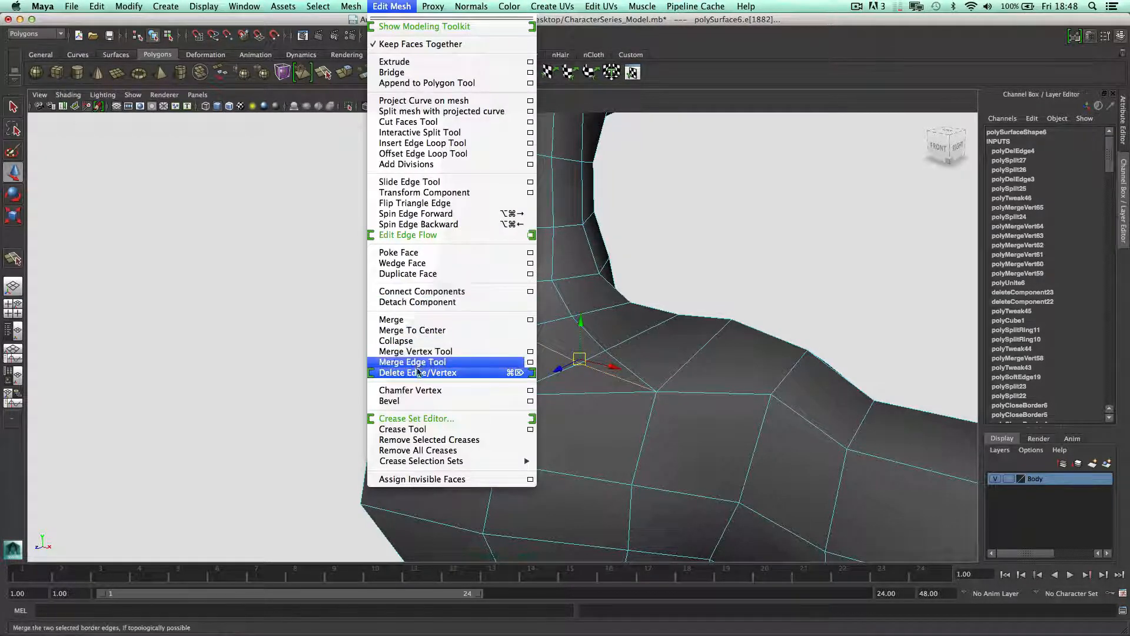
click(439, 445)
- Move the upper-back vertex below the base of the neck up and outward toward the shoulder to even out the surrounding polygons
right_drag(592, 343, 634, 325)
scroll(634, 325, down, 5)
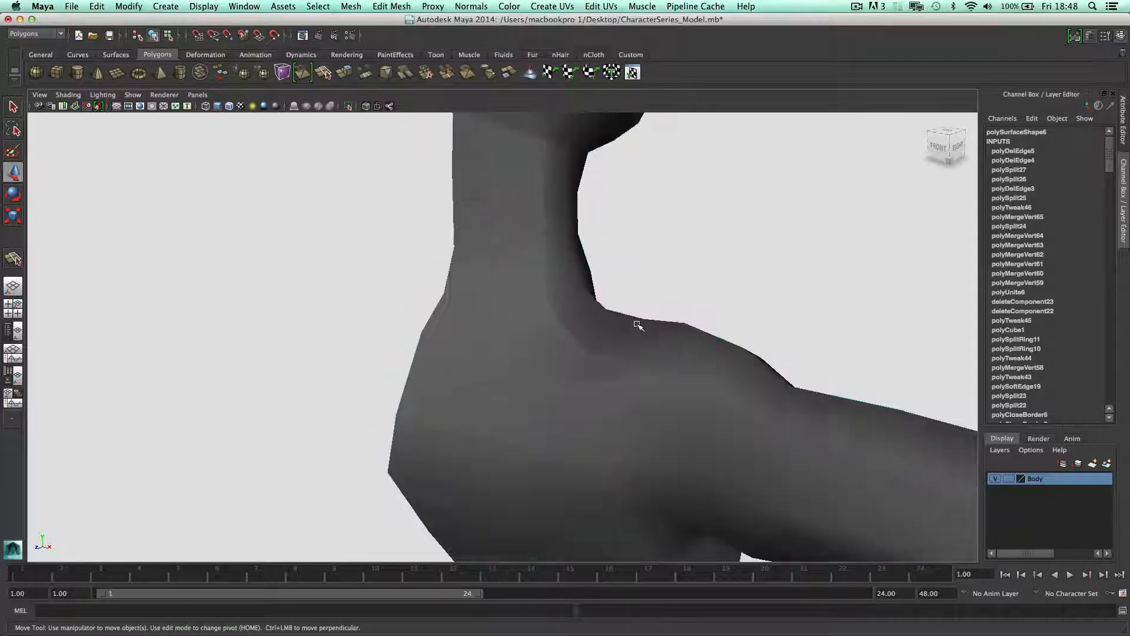
click(584, 372)
scroll(584, 372, down, 3)
alt+drag(613, 366, 667, 338)
scroll(668, 338, up, 3)
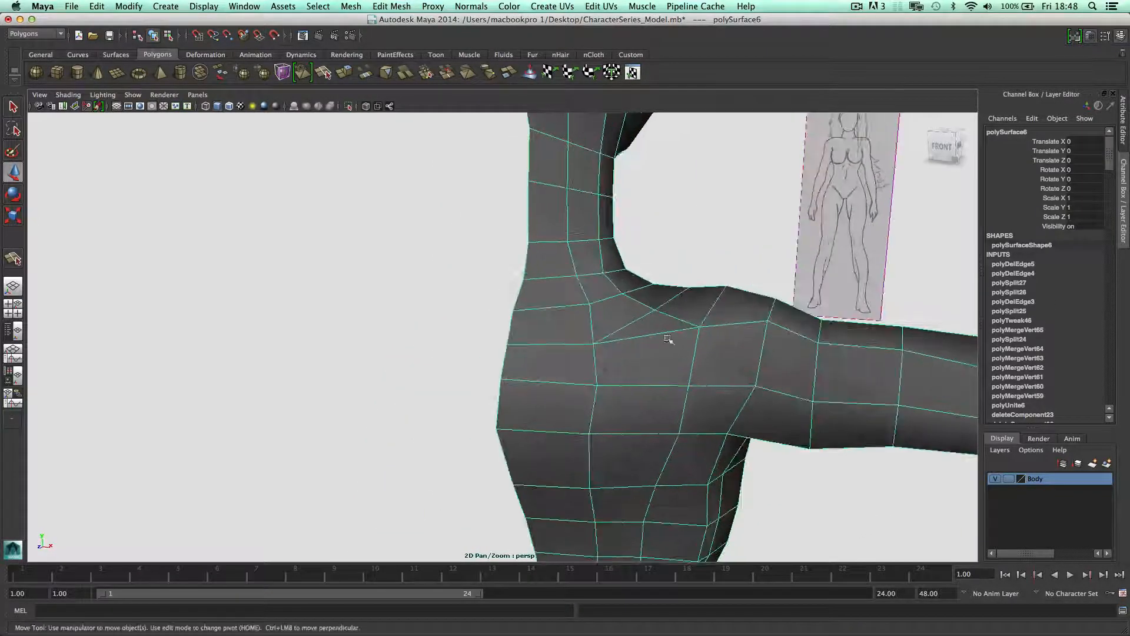
mouse_move(595, 340)
right_down()
mouse_move(580, 340)
mouse_move(595, 342)
right_up()
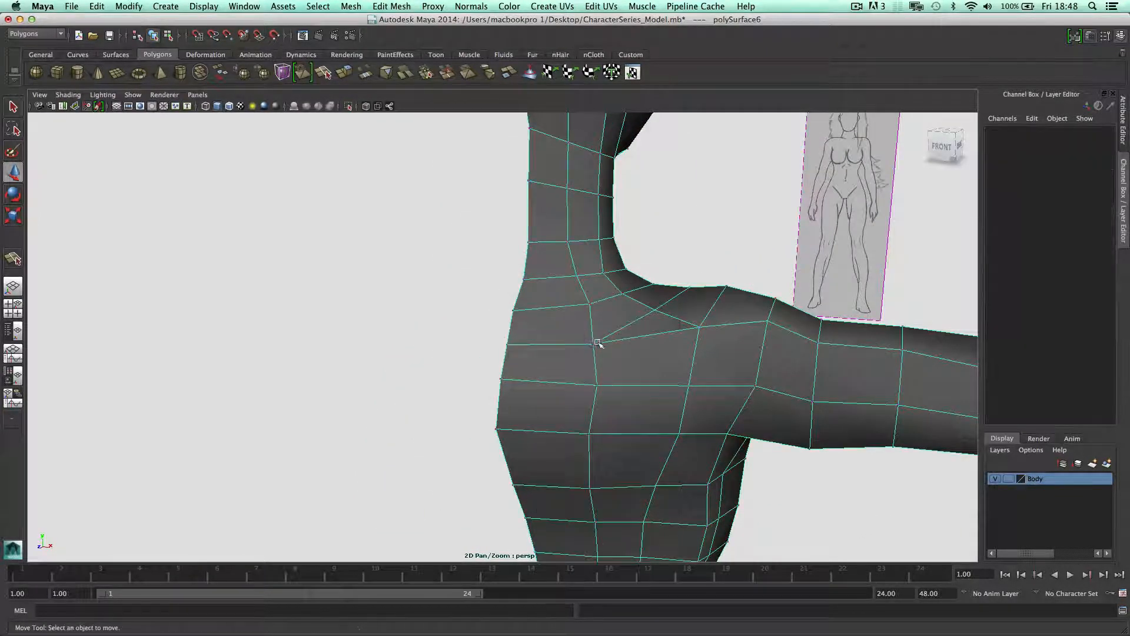
click(593, 343)
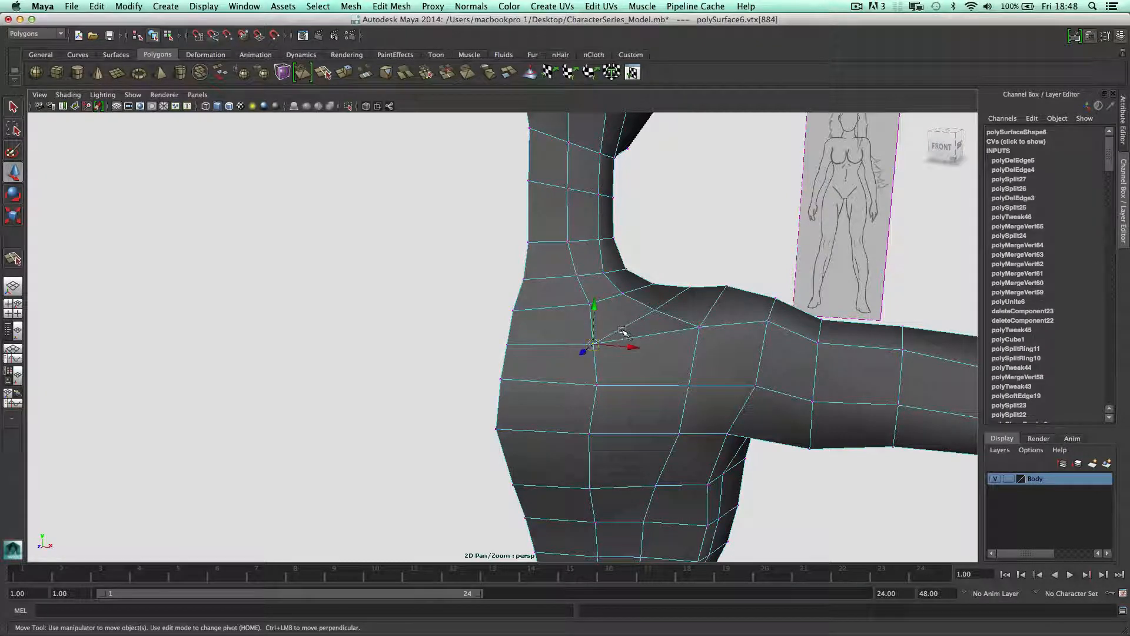
drag(592, 343, 622, 328)
- Raise the back's centerline vertex below the neck to even the spacing of the upper-back edge rows
click(510, 342)
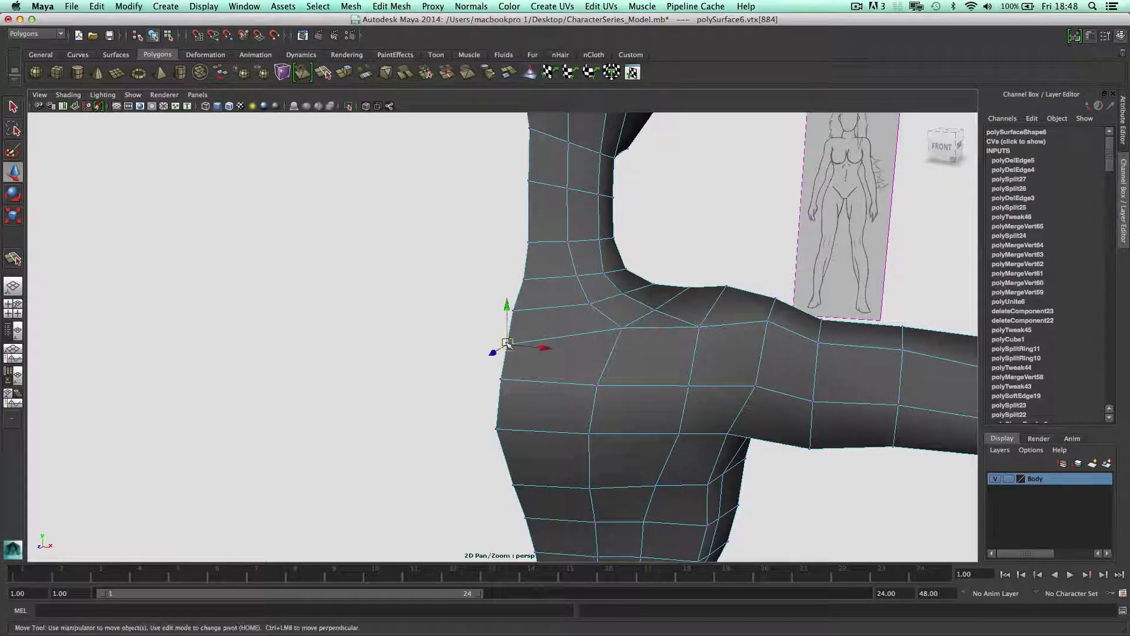
drag(512, 330, 518, 298)
click(514, 311)
- Soften the edge normals across the head, neck and shoulder vertices
scroll(621, 371, down, 5)
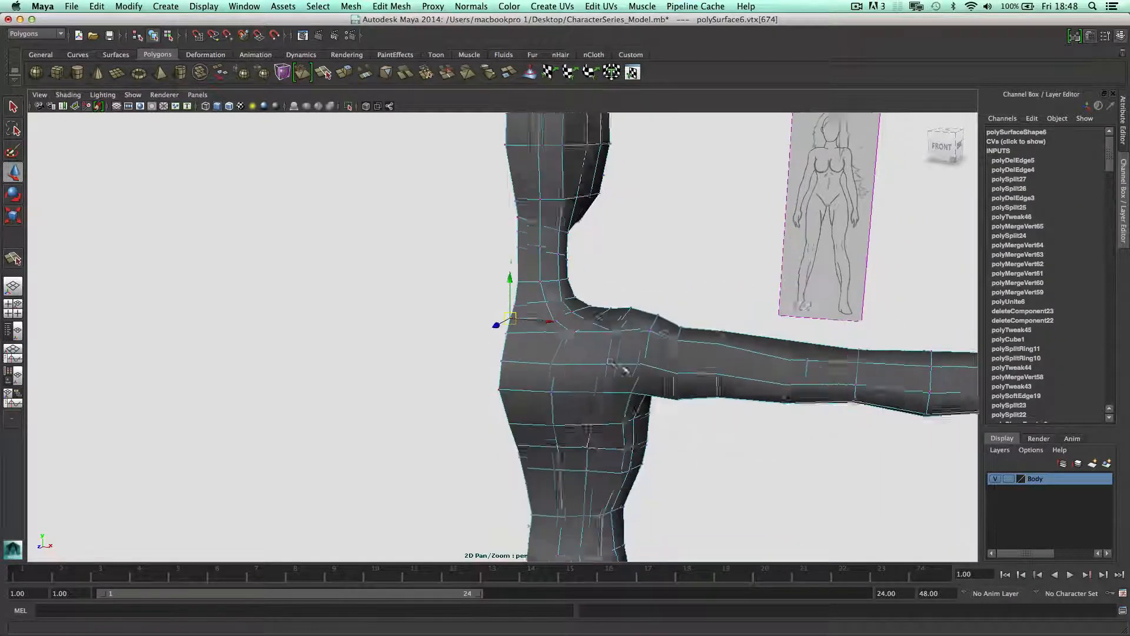
right_drag(577, 325, 623, 312)
alt+drag(623, 312, 517, 308)
click(608, 321)
click(570, 320)
click(452, 321)
right_drag(452, 321, 413, 322)
drag(411, 215, 533, 325)
click(447, 6)
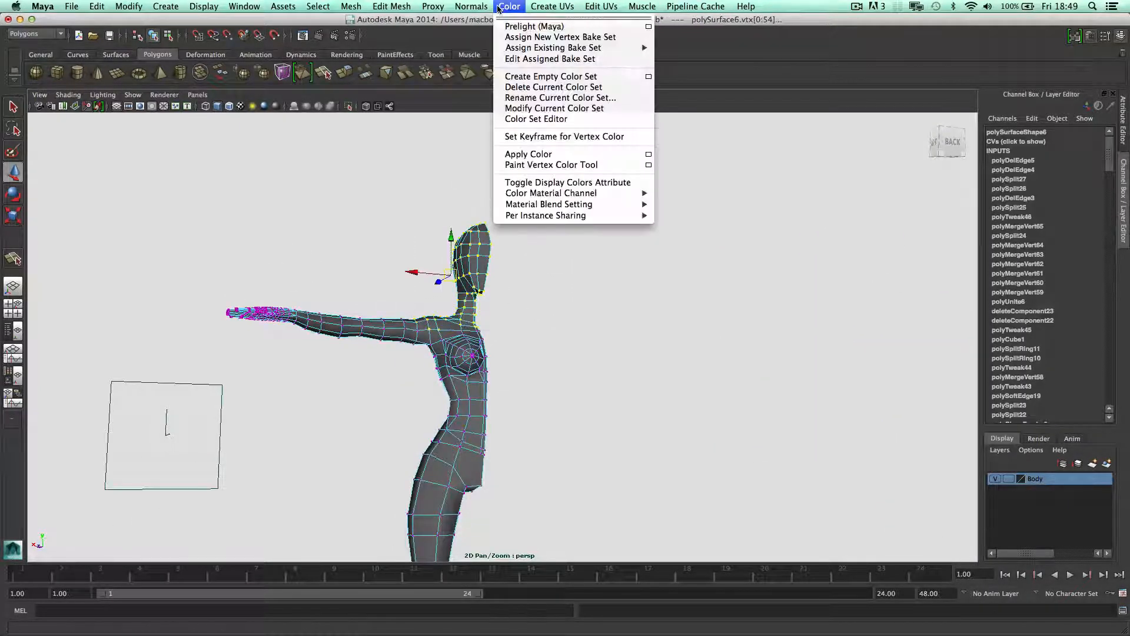
click(478, 132)
right_drag(481, 231, 528, 217)
click(524, 223)
mouse_move(497, 235)
alt+mouse_down()
mouse_move(666, 248)
mouse_move(593, 263)
mouse_move(512, 250)
alt+mouse_up()
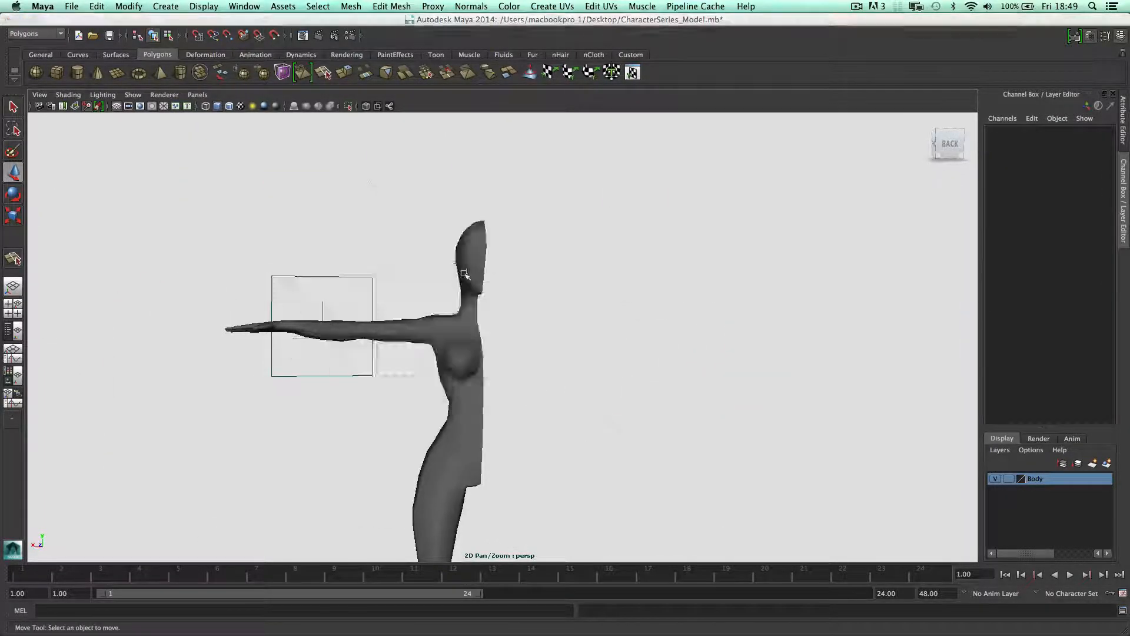
- Lower all of the head's vertices slightly to line up with the reference sketch in the side view
key(space)
key(space)
scroll(406, 327, down, 3)
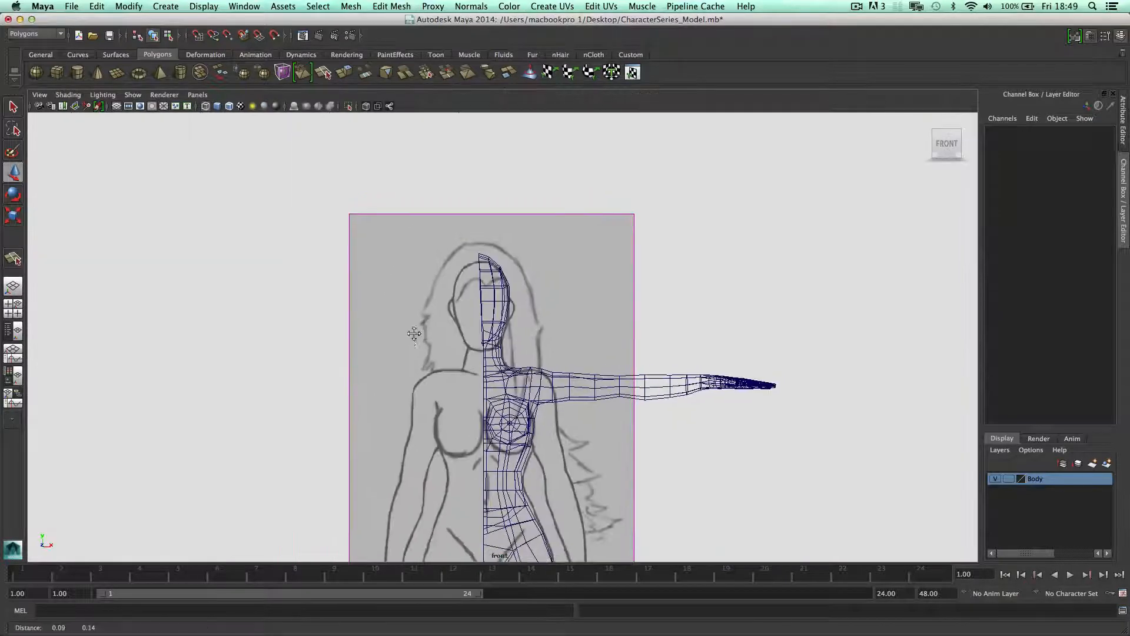
right_drag(486, 289, 454, 285)
drag(404, 203, 478, 262)
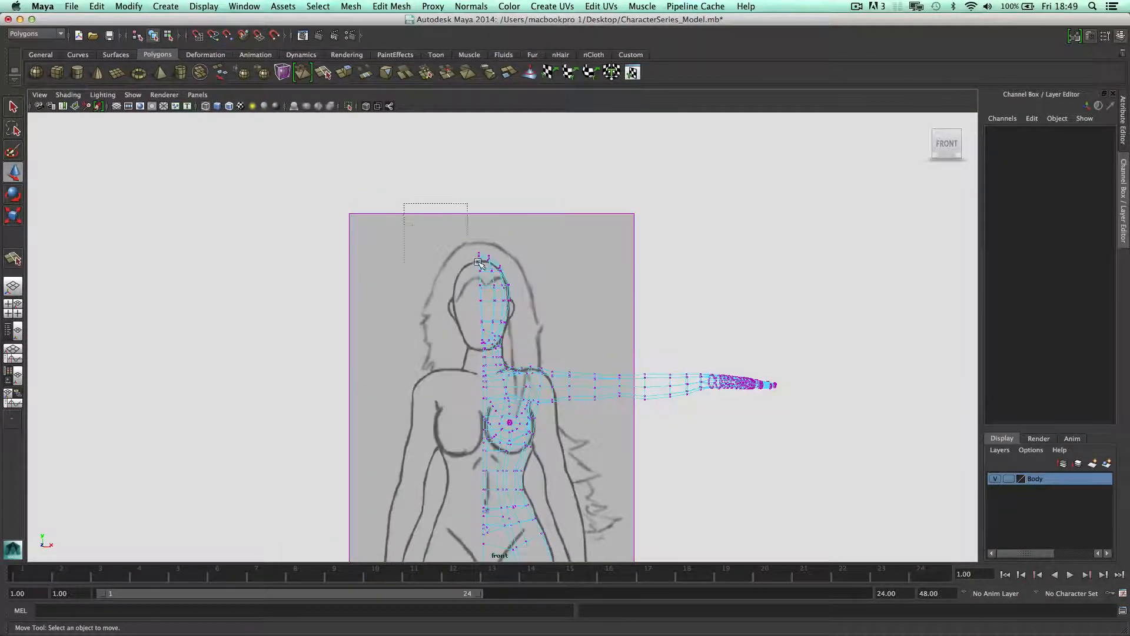
drag(524, 347, 524, 347)
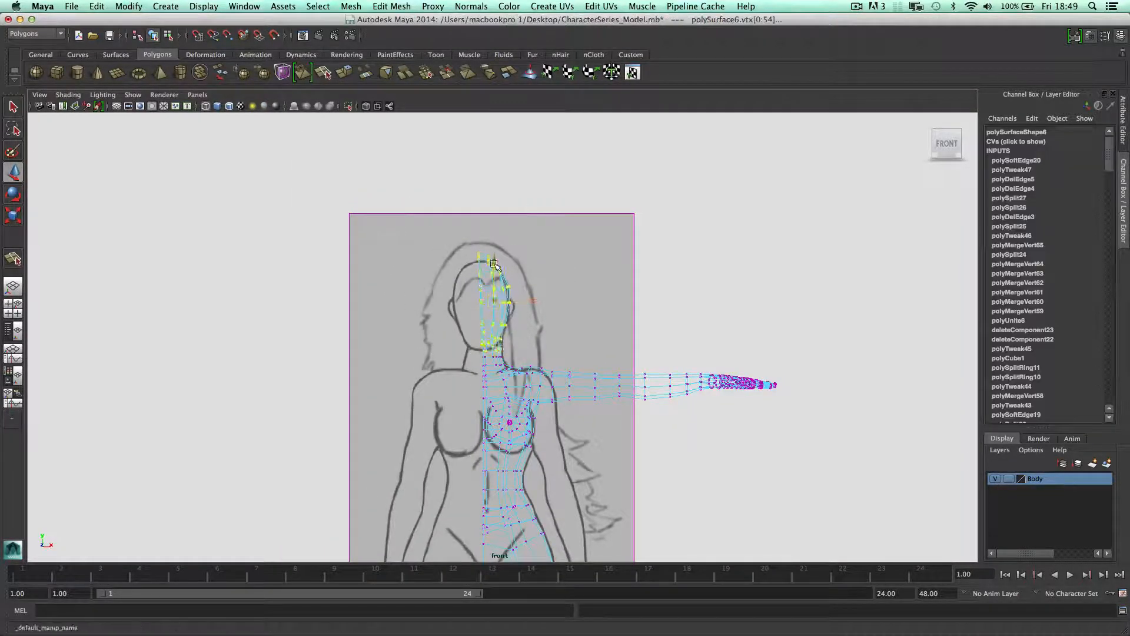
alt+right_drag(494, 267, 522, 268)
alt+click(522, 268)
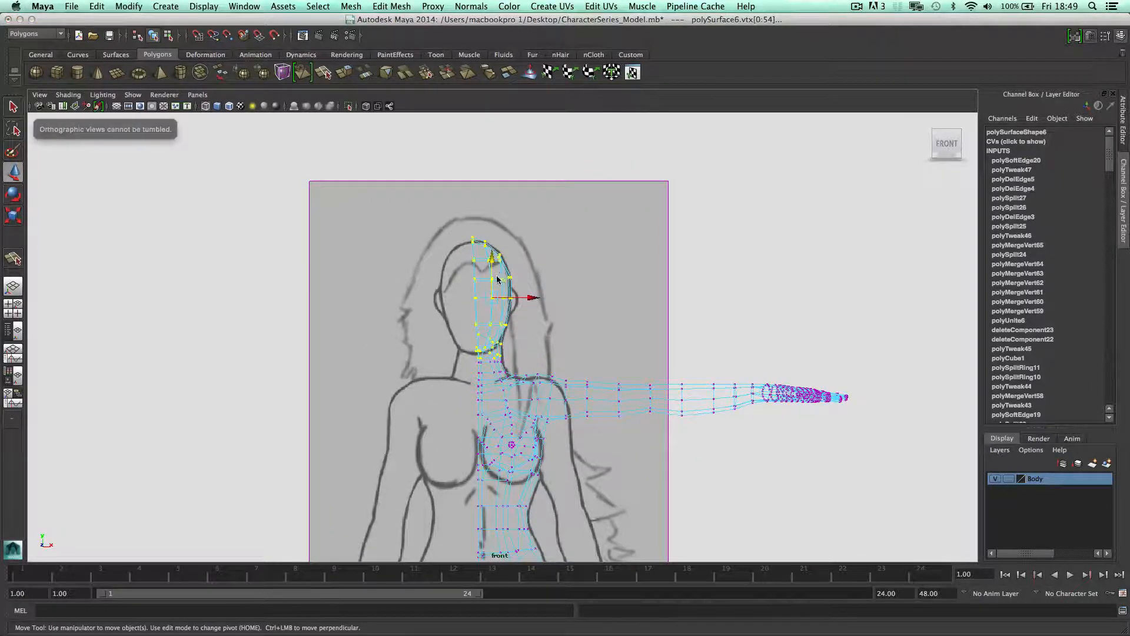
key(space)
key(space)
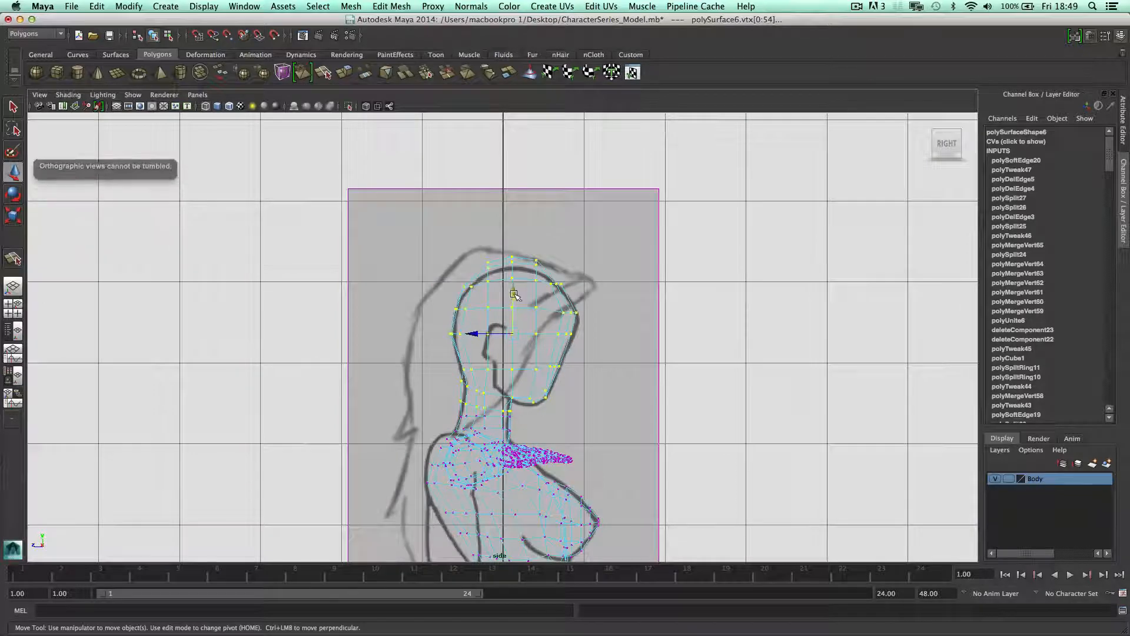
click(514, 293)
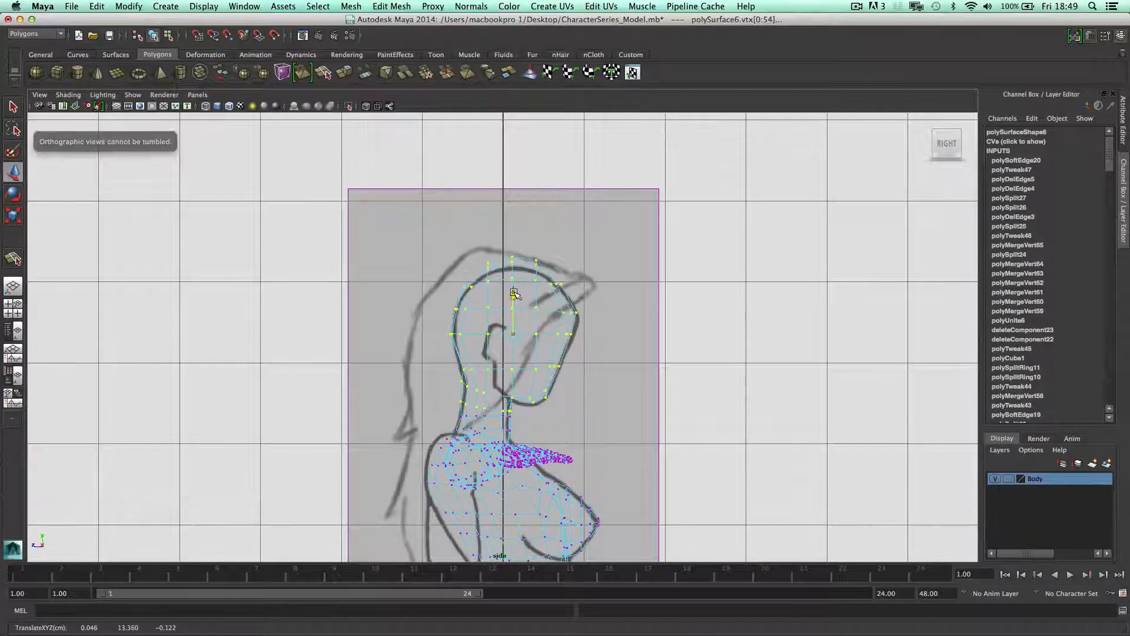
drag(374, 220, 629, 400)
drag(510, 288, 513, 294)
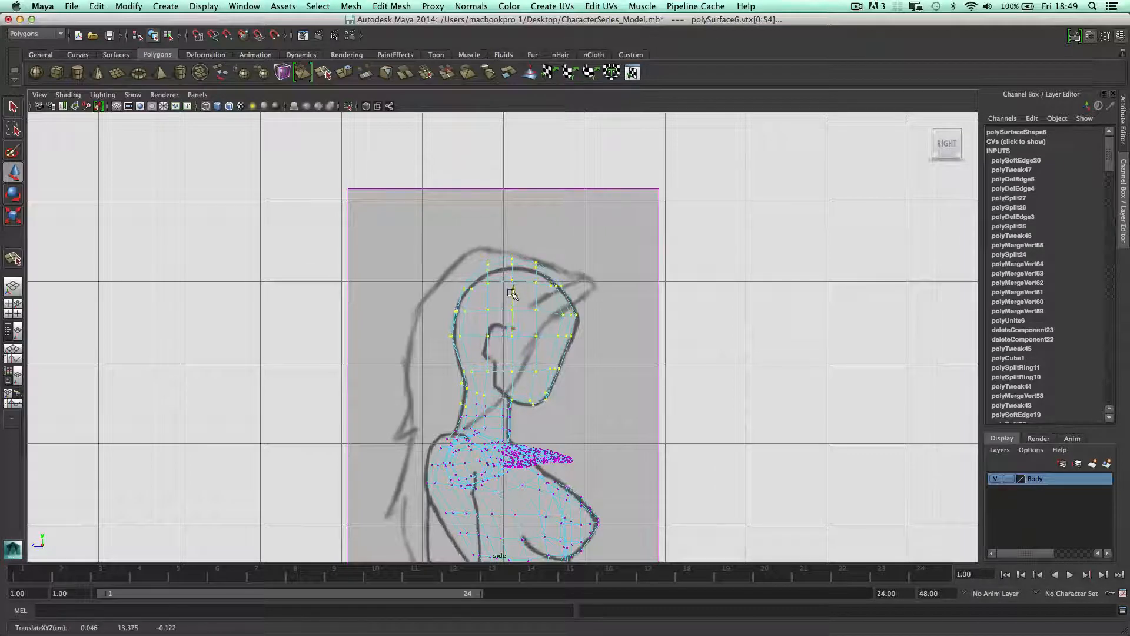
- Lower the row of vertices on top of the head toward the skull outline in the side reference
drag(471, 235, 544, 274)
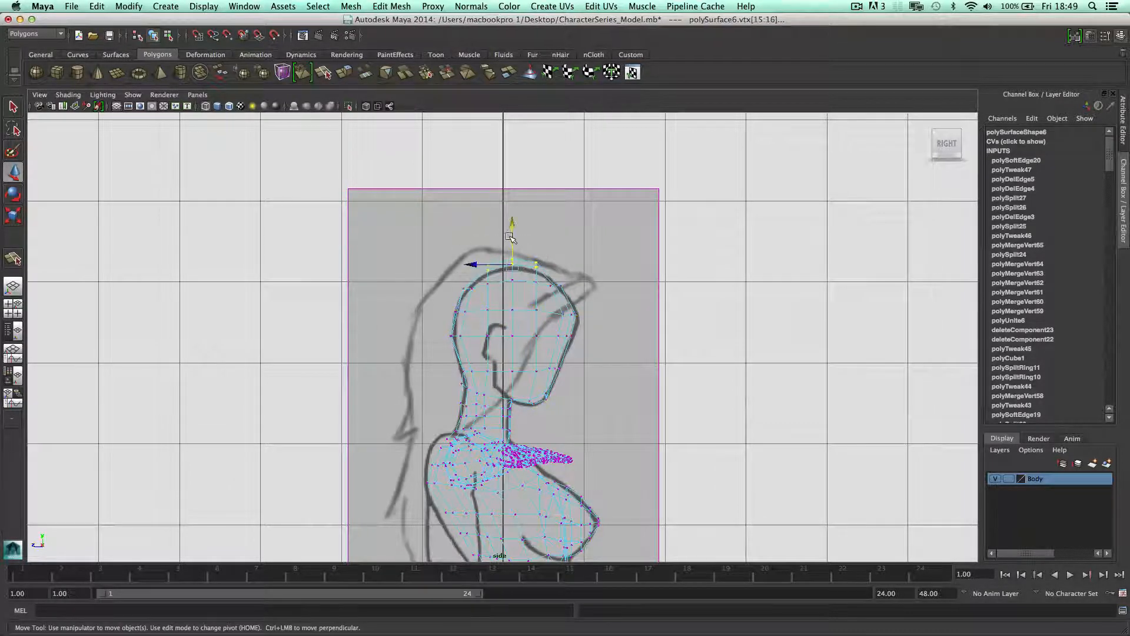
drag(510, 231, 511, 238)
click(391, 240)
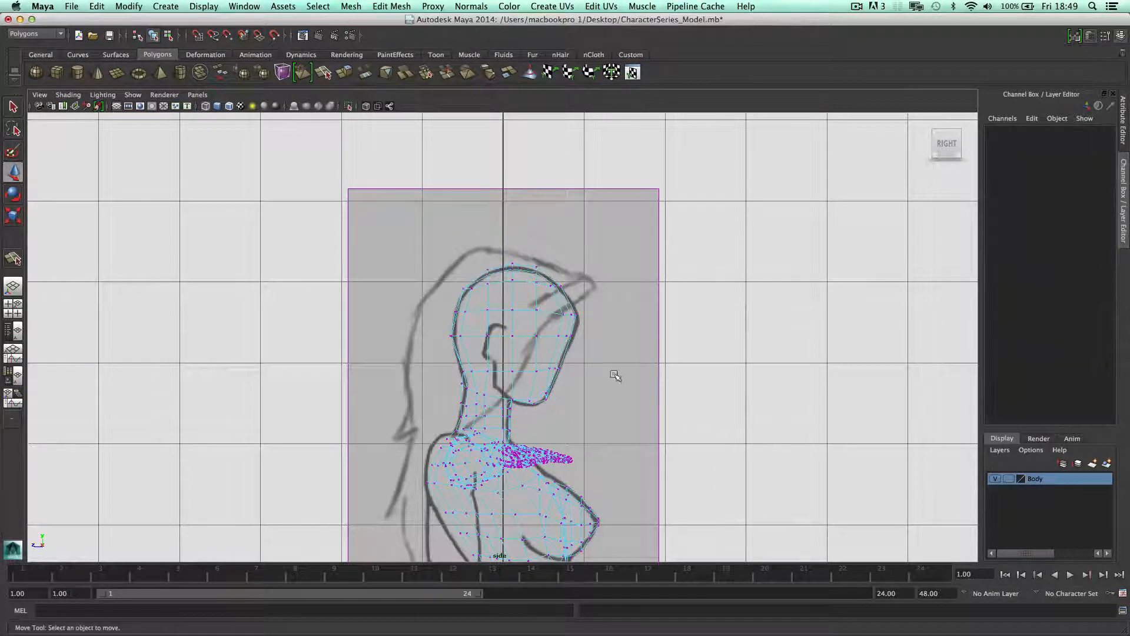
- Fit the vertices at the back of the neck and the back of the head to the side reference outline
drag(463, 389, 465, 401)
click(438, 398)
click(412, 367)
alt+right_drag(412, 367, 428, 378)
mouse_move(448, 417)
mouse_down()
mouse_move(462, 429)
mouse_move(457, 401)
mouse_move(454, 432)
mouse_up()
click(440, 407)
click(437, 423)
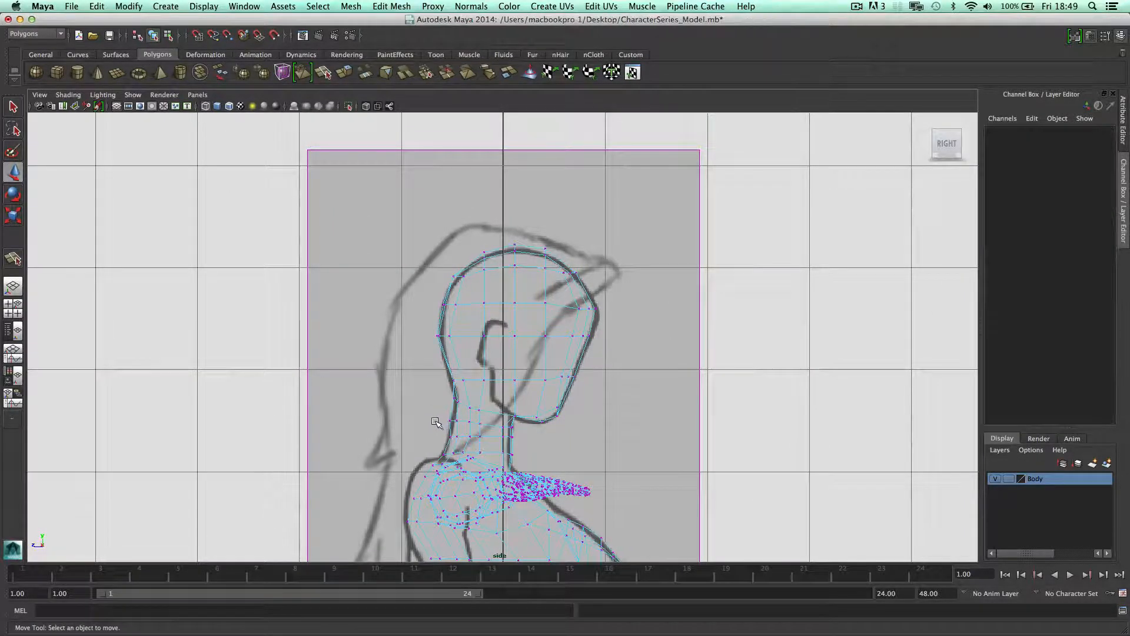
click(438, 418)
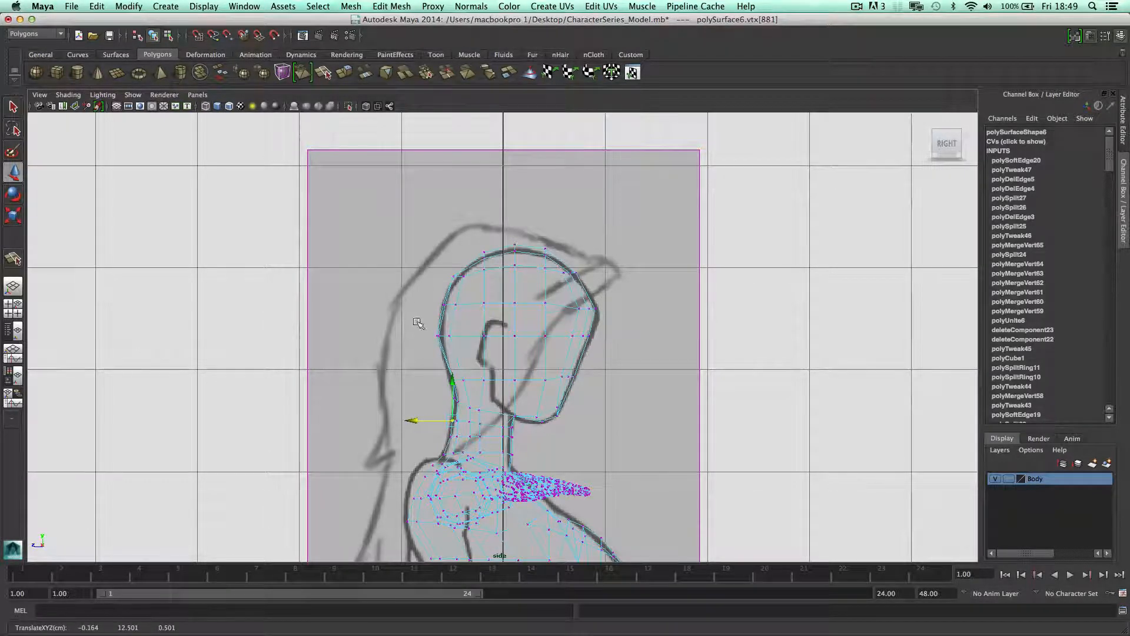
drag(418, 322, 451, 353)
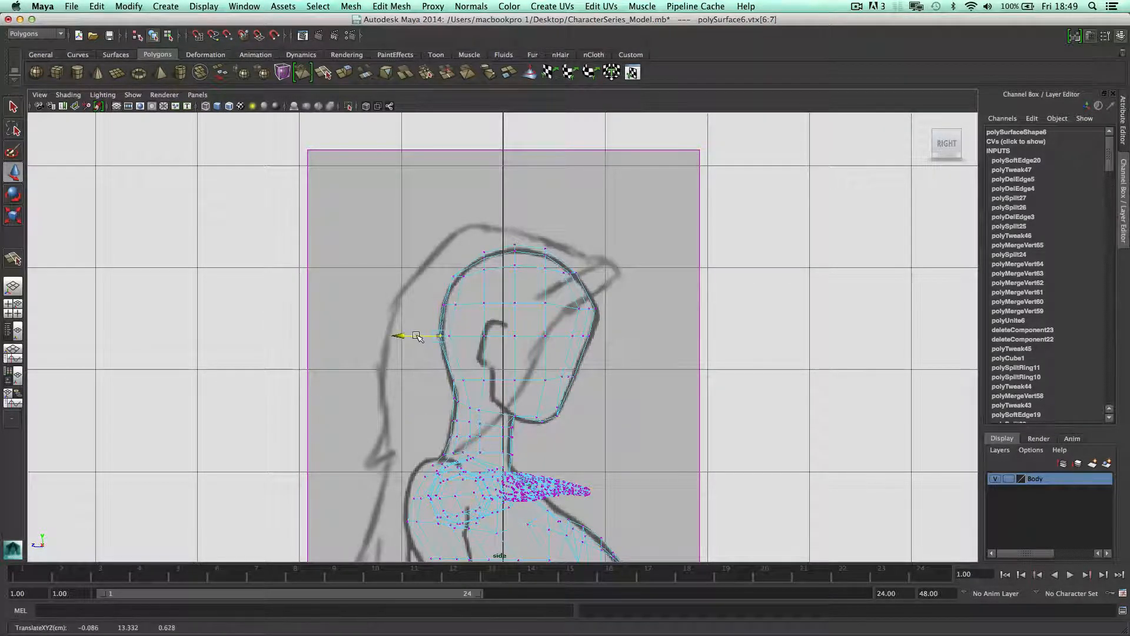
right_drag(513, 363, 613, 346)
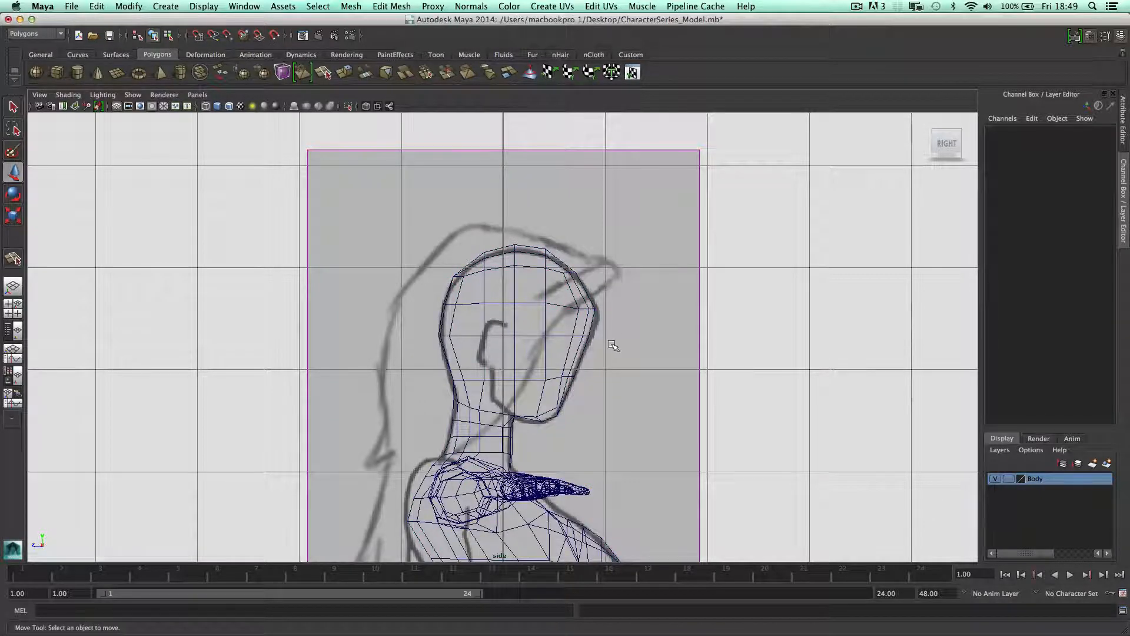
- Examine the joined head, neck and chest mesh from the front side in the perspective view
key(space)
key(space)
click(469, 251)
scroll(471, 247, down, 5)
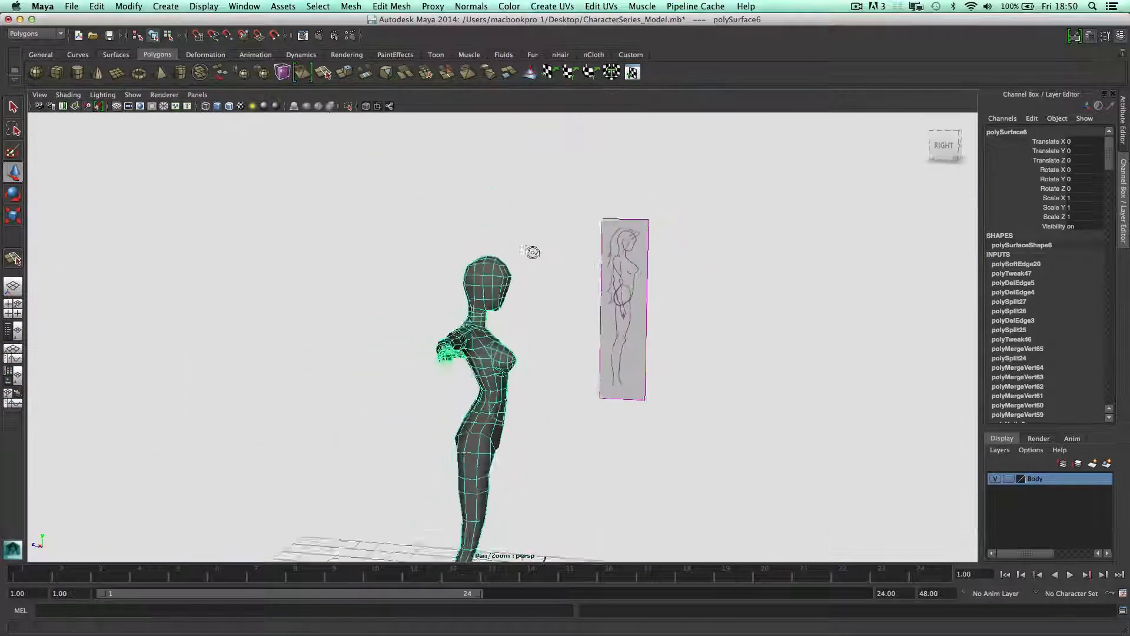
alt+drag(532, 253, 457, 258)
scroll(516, 259, up, 10)
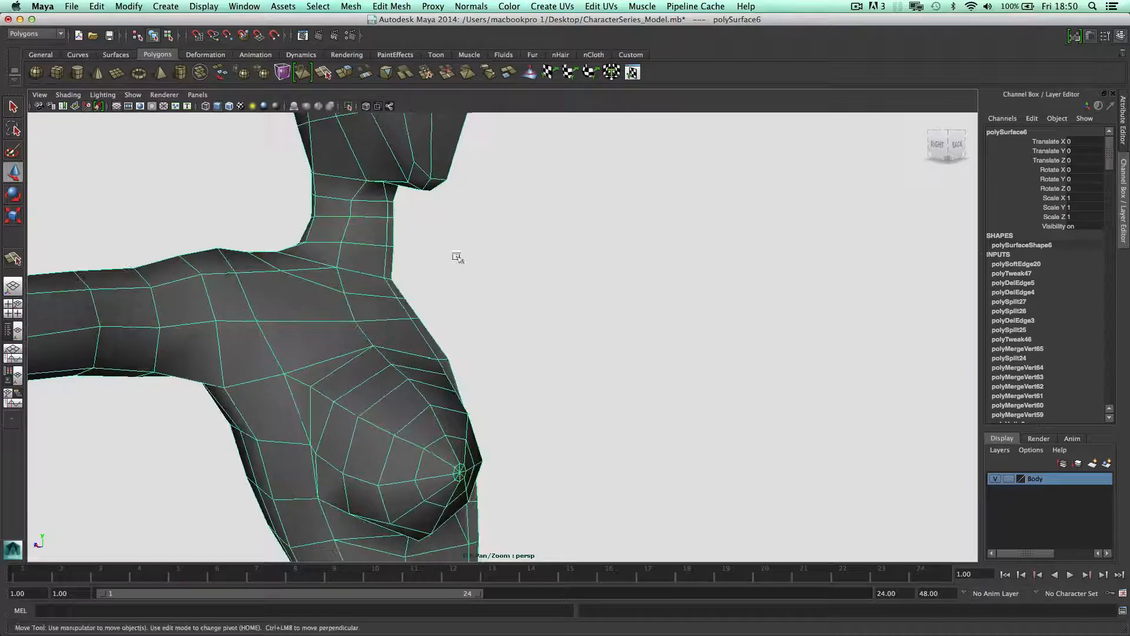
alt+middle_drag(457, 258, 497, 288)
right_drag(431, 261, 398, 253)
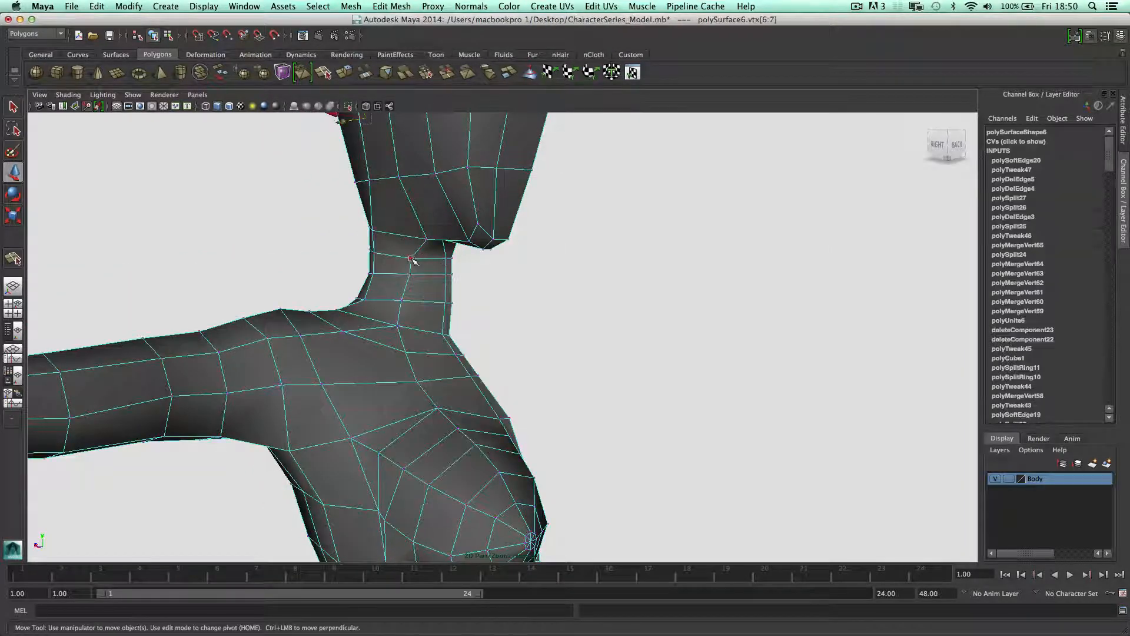
click(411, 258)
shift+click(410, 275)
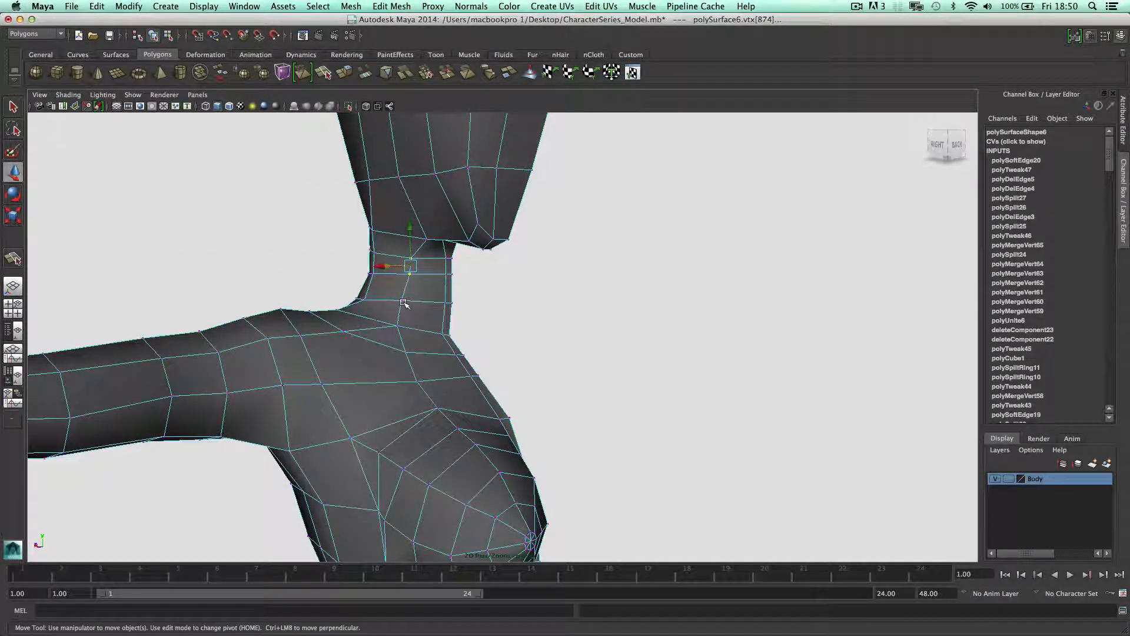
click(481, 291)
- Lower the face vertex beside the chin closer to the jawline
scroll(431, 262, up, 4)
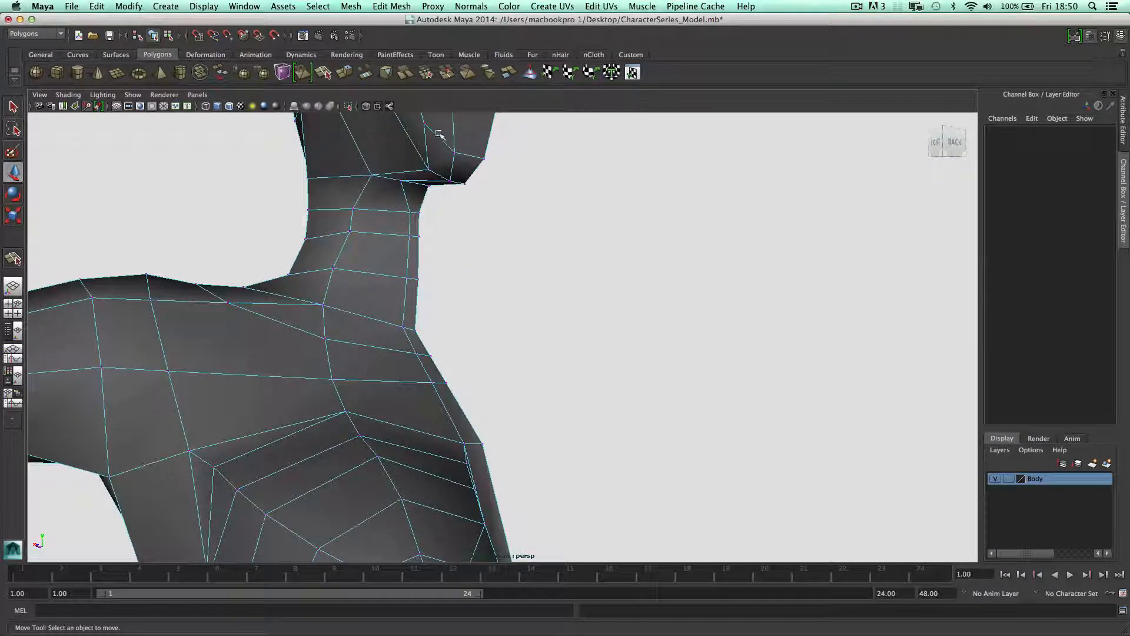
click(437, 135)
alt+middle_drag(433, 154, 517, 240)
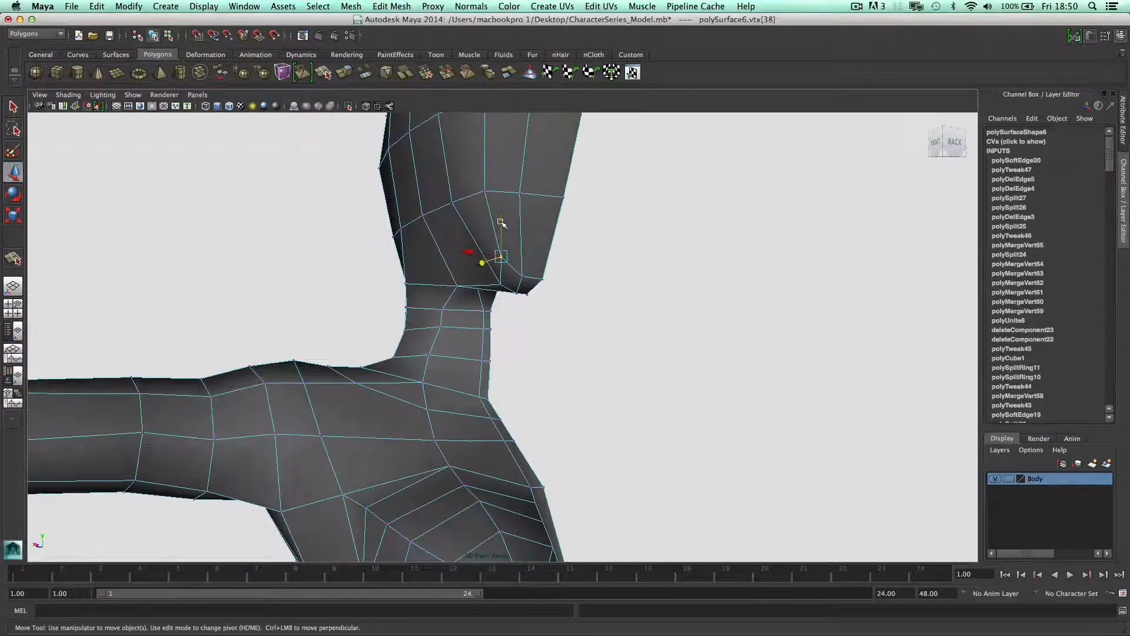
drag(501, 223, 484, 259)
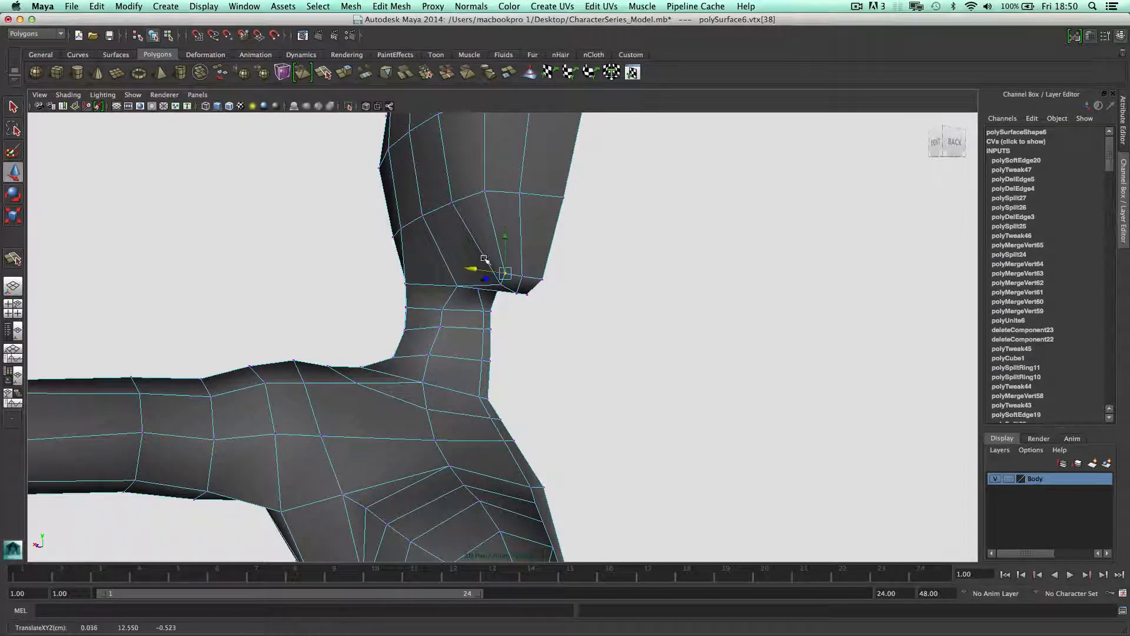
scroll(387, 294, up, 2)
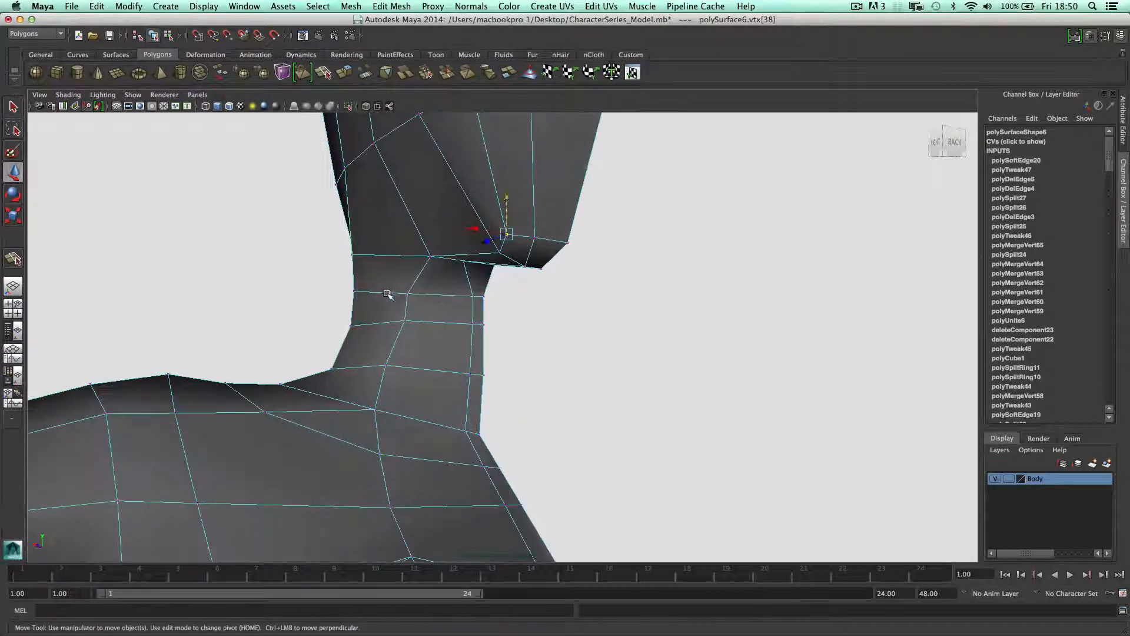
- Slide the front-side neck vertices along their horizontal edges toward the throat, straightening the vertical edge line below the jaw
click(408, 293)
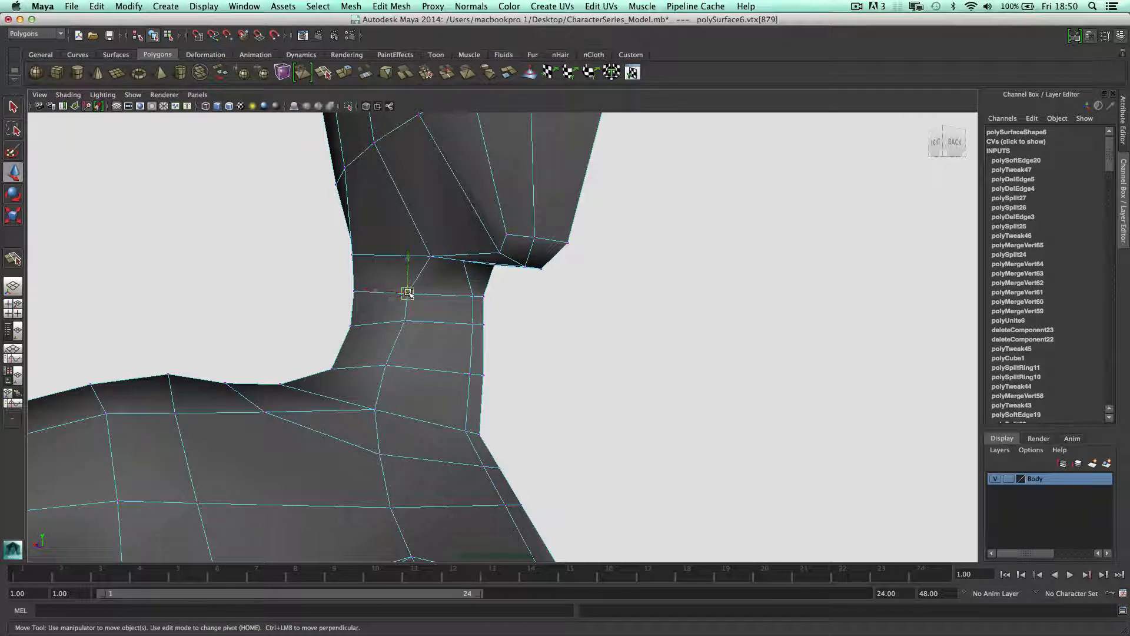
key(c)
middle_drag(408, 294, 430, 323)
click(379, 368)
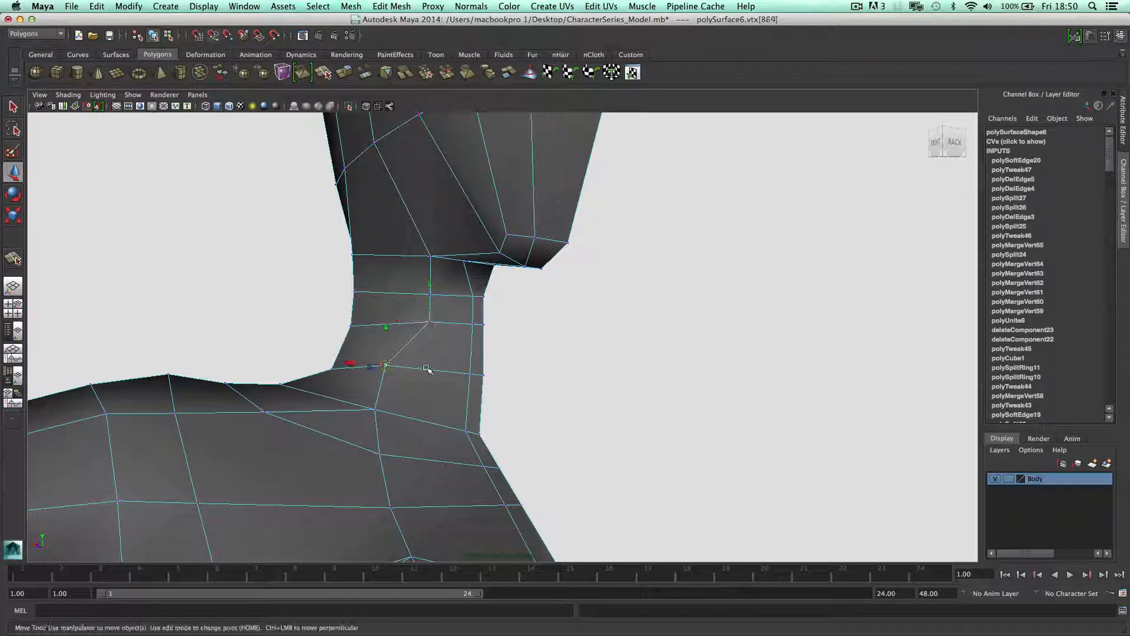
middle_drag(428, 372, 417, 369)
- Slide the three side-of-neck vertices below the jaw forward along their horizontal edges toward the throat to straighten the vertical edge line
alt+drag(417, 369, 528, 375)
scroll(501, 257, down, 4)
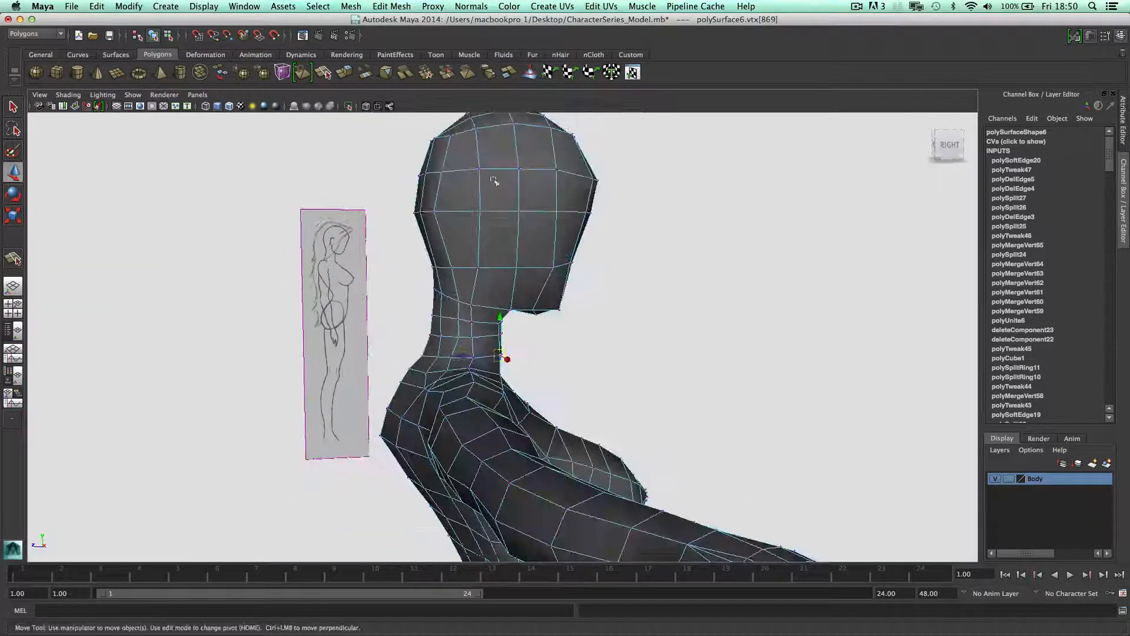
alt+drag(499, 318, 417, 290)
scroll(417, 291, up, 4)
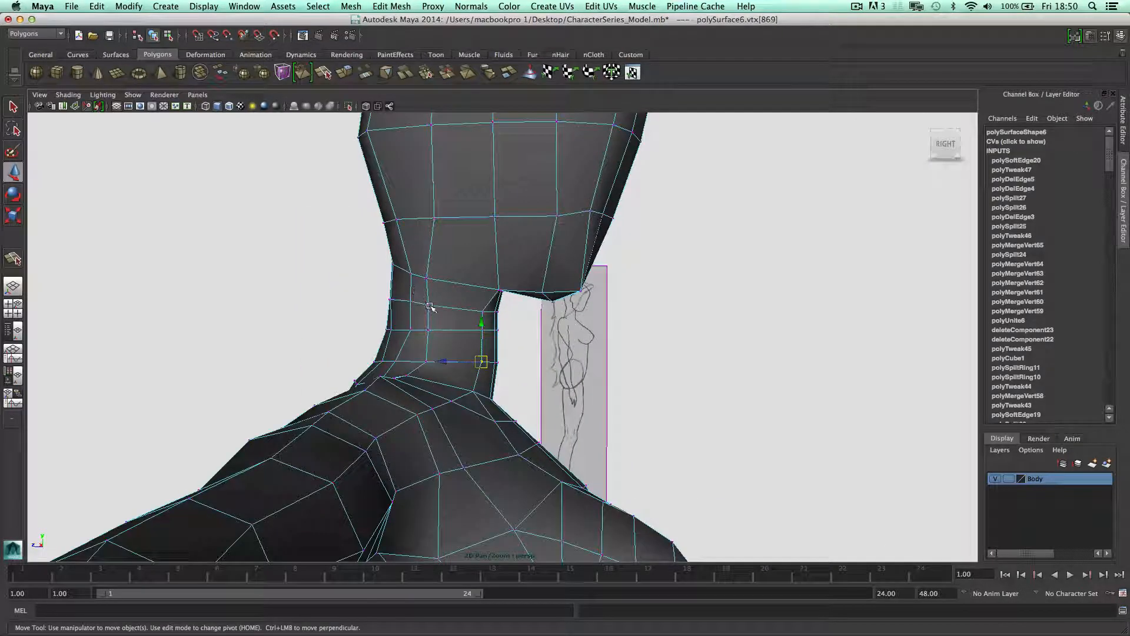
scroll(422, 293, up, 3)
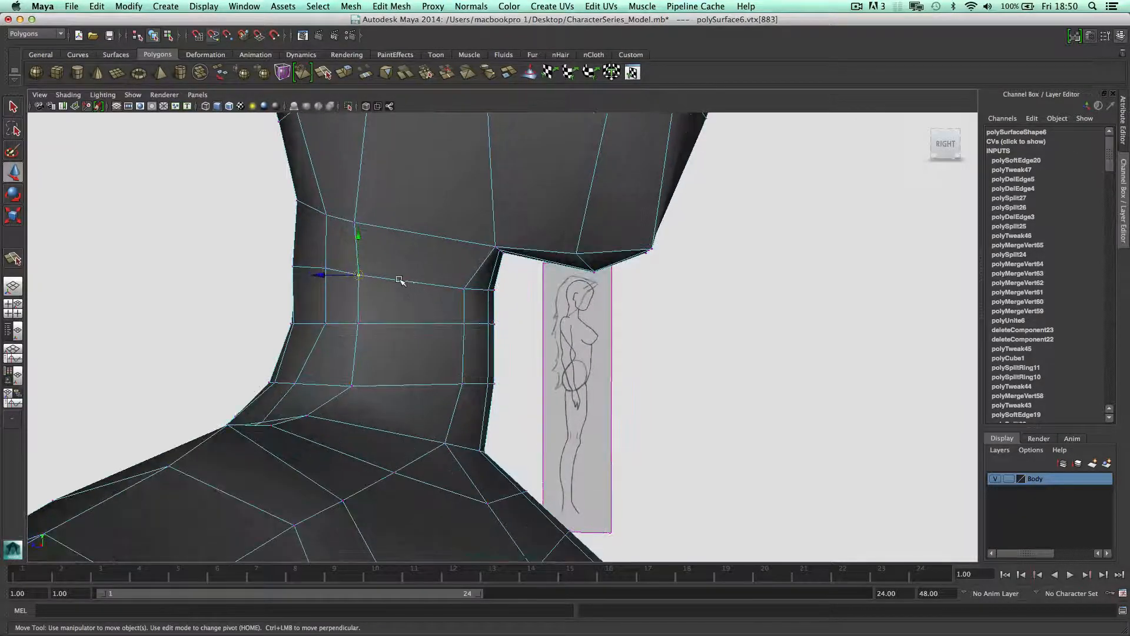
drag(359, 275, 392, 280)
click(385, 325)
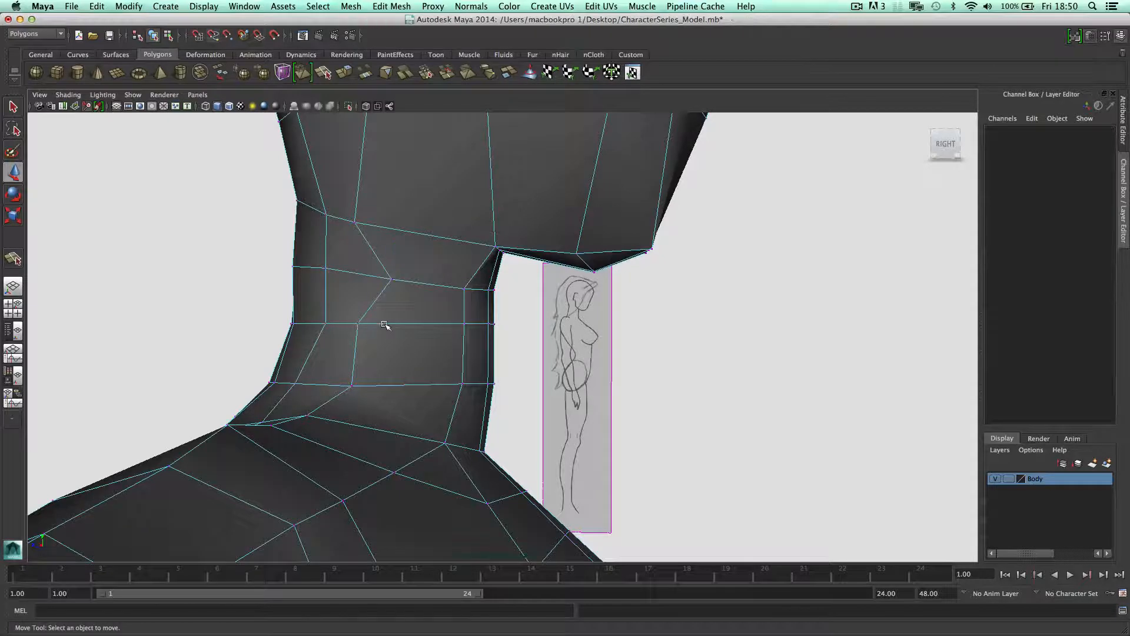
click(361, 324)
drag(361, 324, 399, 324)
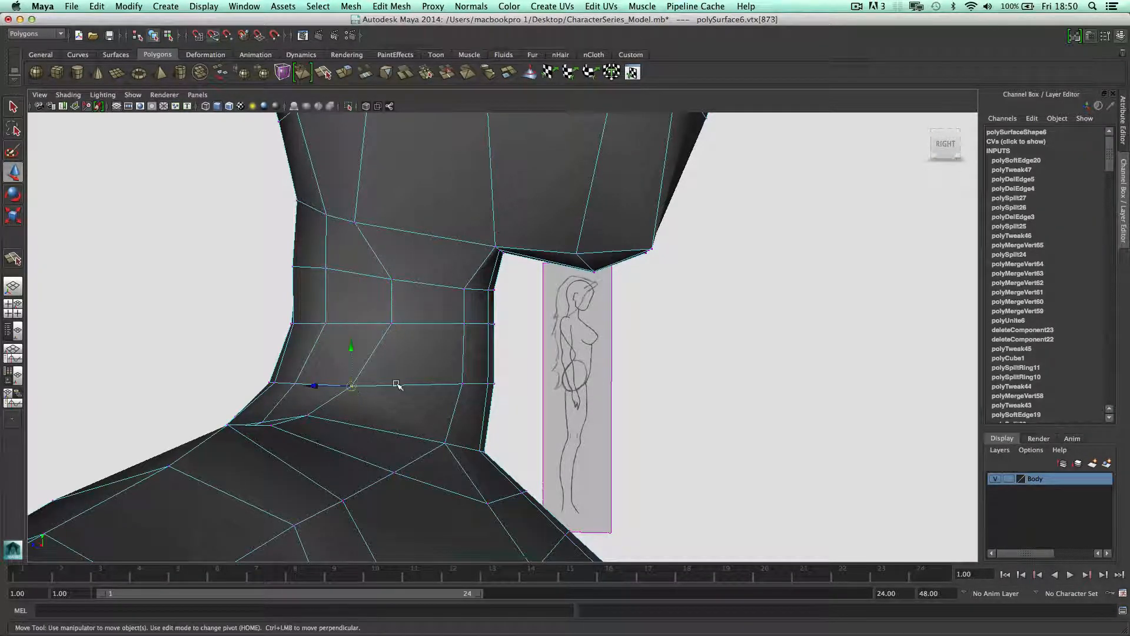
mouse_move(386, 383)
alt+mouse_down()
mouse_move(336, 482)
mouse_move(372, 465)
mouse_move(403, 324)
alt+mouse_up()
- Slide the vertices where the neck meets the underside of the jaw along their edge to line up with the neck's vertical edges
click(445, 271)
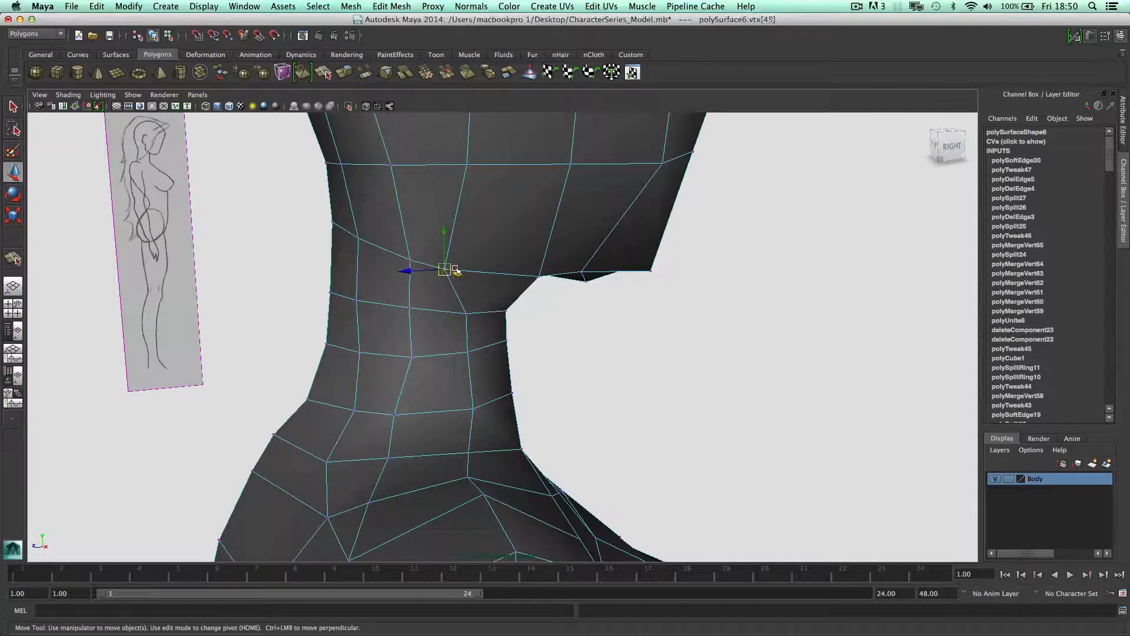
key(c)
middle_drag(476, 270, 474, 272)
mouse_move(465, 270)
alt+mouse_down()
mouse_move(454, 255)
mouse_move(434, 267)
mouse_move(441, 289)
mouse_move(483, 287)
mouse_move(482, 264)
mouse_move(469, 264)
mouse_move(505, 242)
mouse_move(492, 260)
mouse_move(291, 259)
mouse_move(412, 277)
mouse_move(457, 302)
alt+mouse_up()
click(504, 266)
click(502, 264)
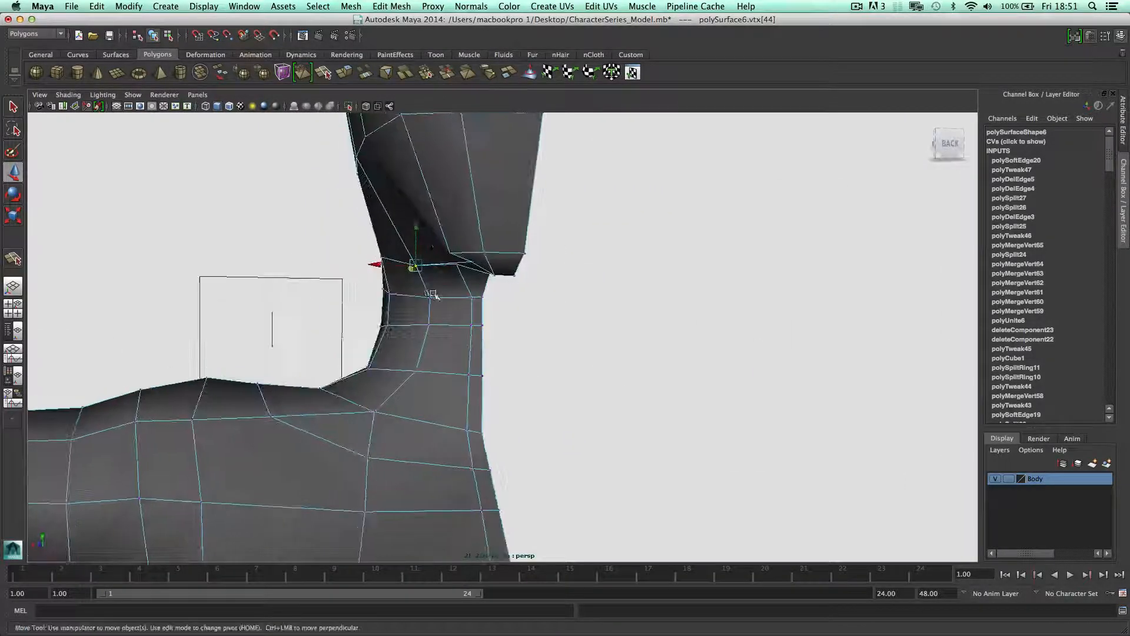
- Move the vertical neck edges beside the throat away from the centre line to even out the front edge spacing
right_drag(457, 301, 454, 286)
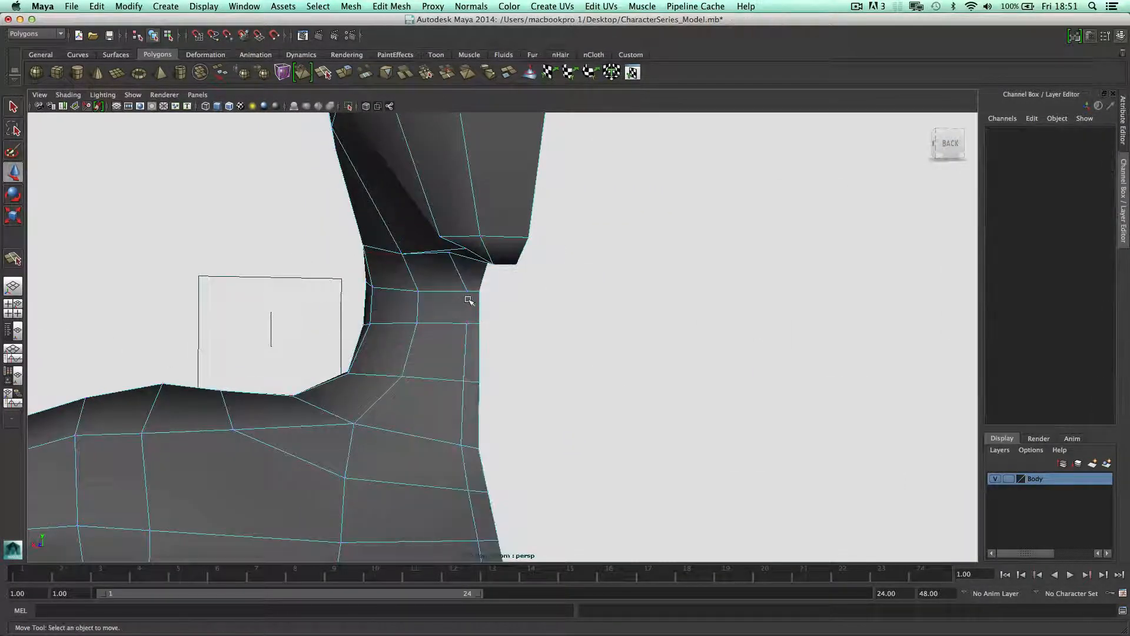
click(468, 301)
shift+click(465, 368)
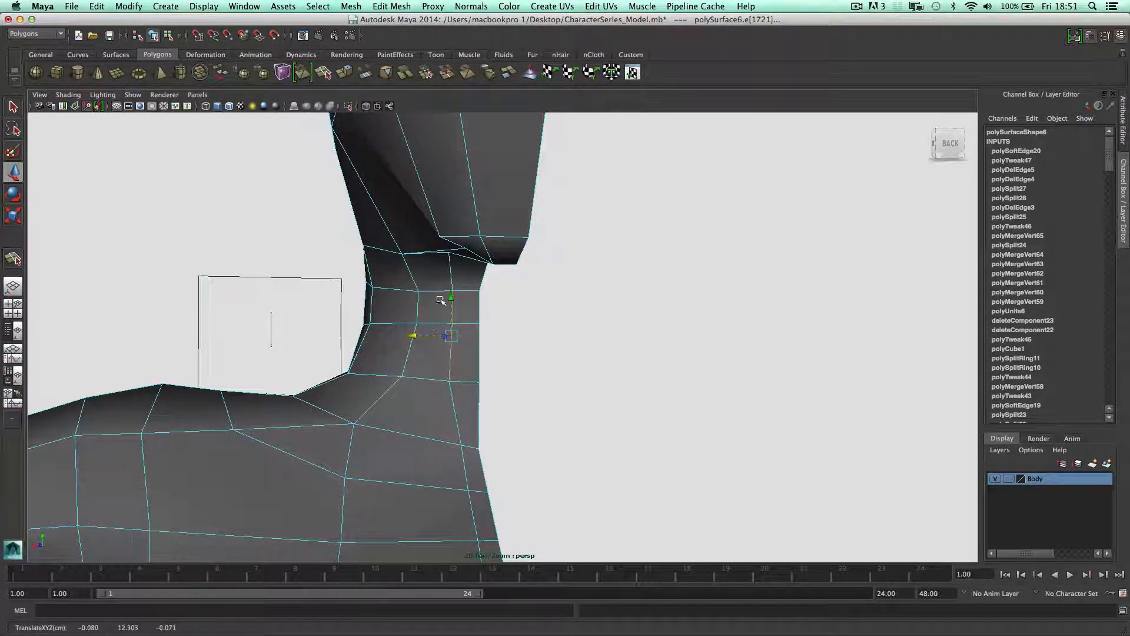
click(550, 308)
click(449, 379)
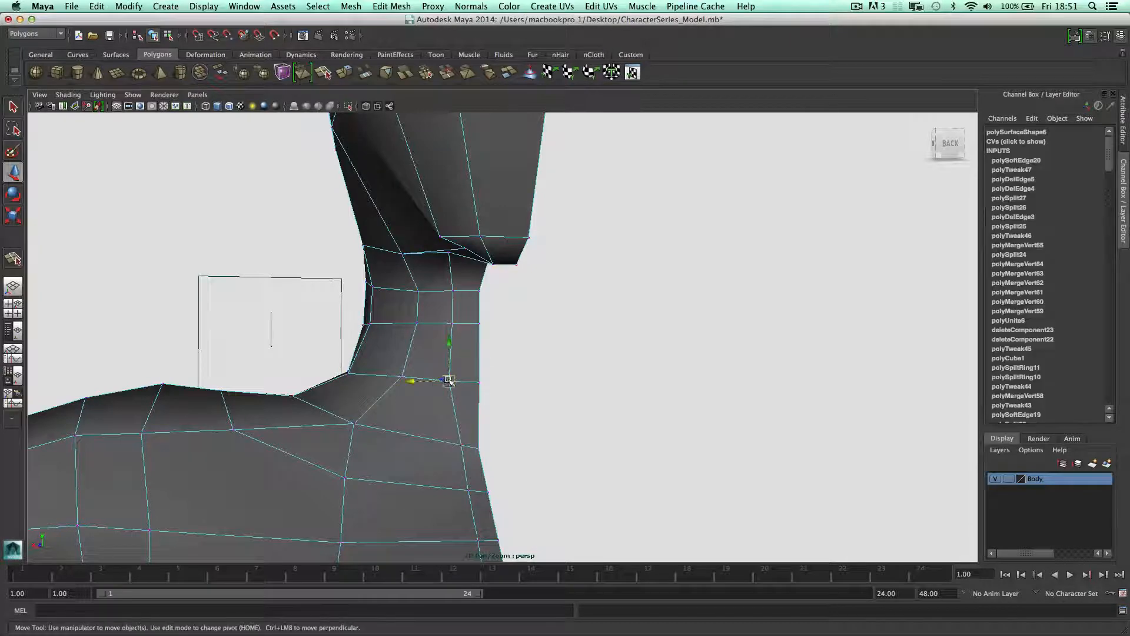
- Examine the head's shape and proportions against the neck and chest, with its vertices selected and in unselected shaded view
scroll(449, 301, down, 5)
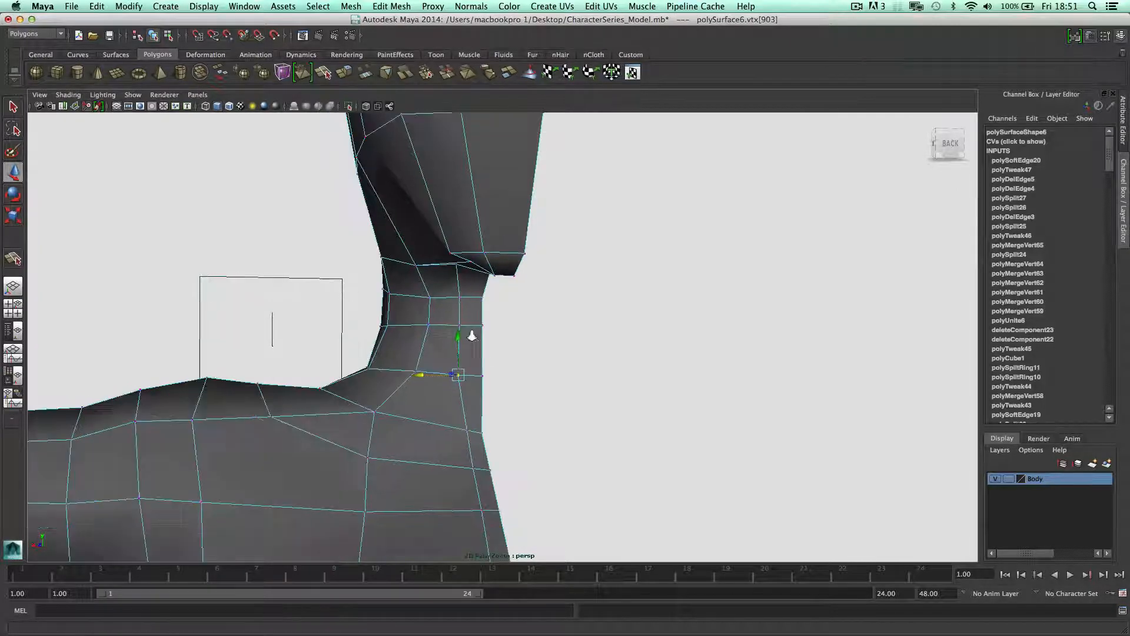
alt+drag(487, 353, 459, 343)
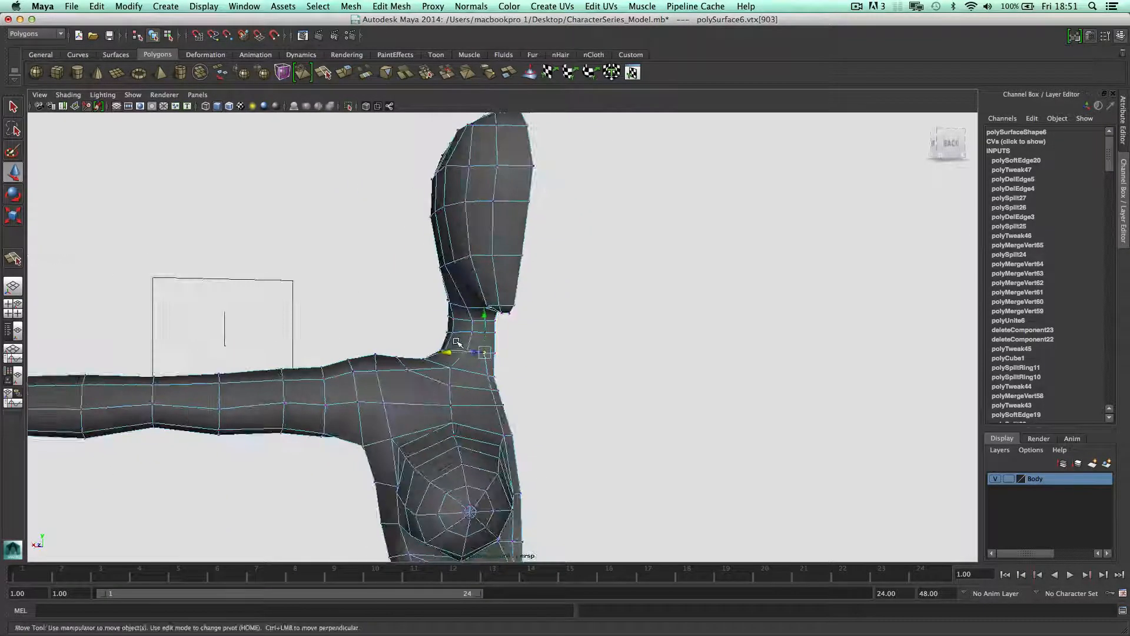
right_drag(456, 342, 429, 341)
scroll(598, 350, down, 3)
click(597, 351)
alt+drag(589, 350, 532, 306)
key(q)
key(w)
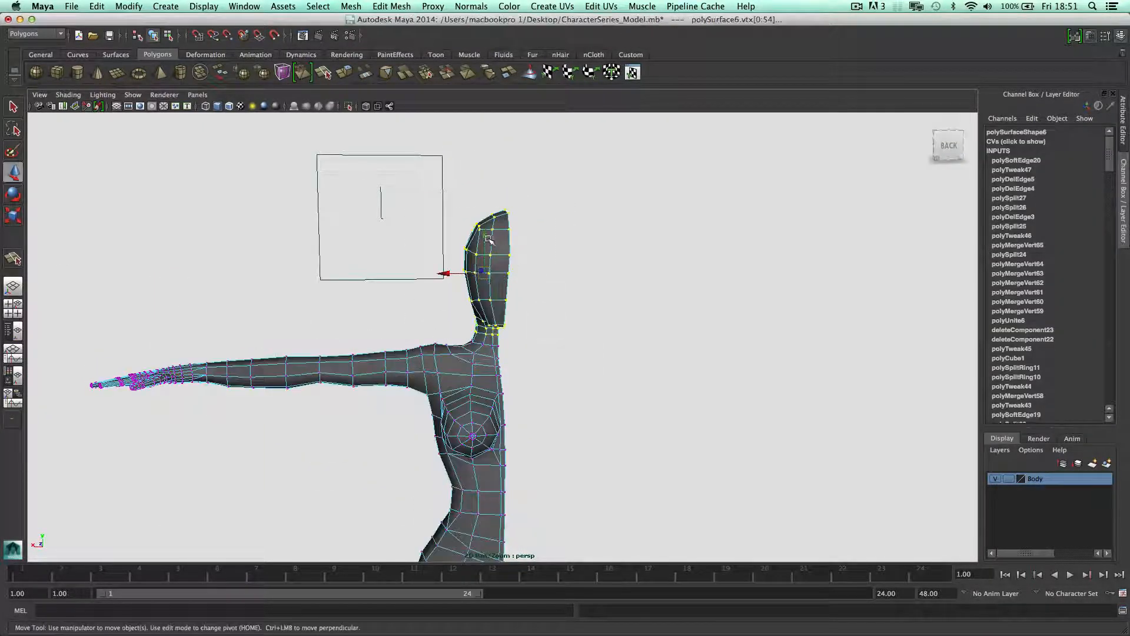
alt+drag(552, 270, 497, 274)
right_drag(512, 253, 546, 238)
click(638, 298)
alt+drag(638, 298, 559, 305)
scroll(557, 305, up, 5)
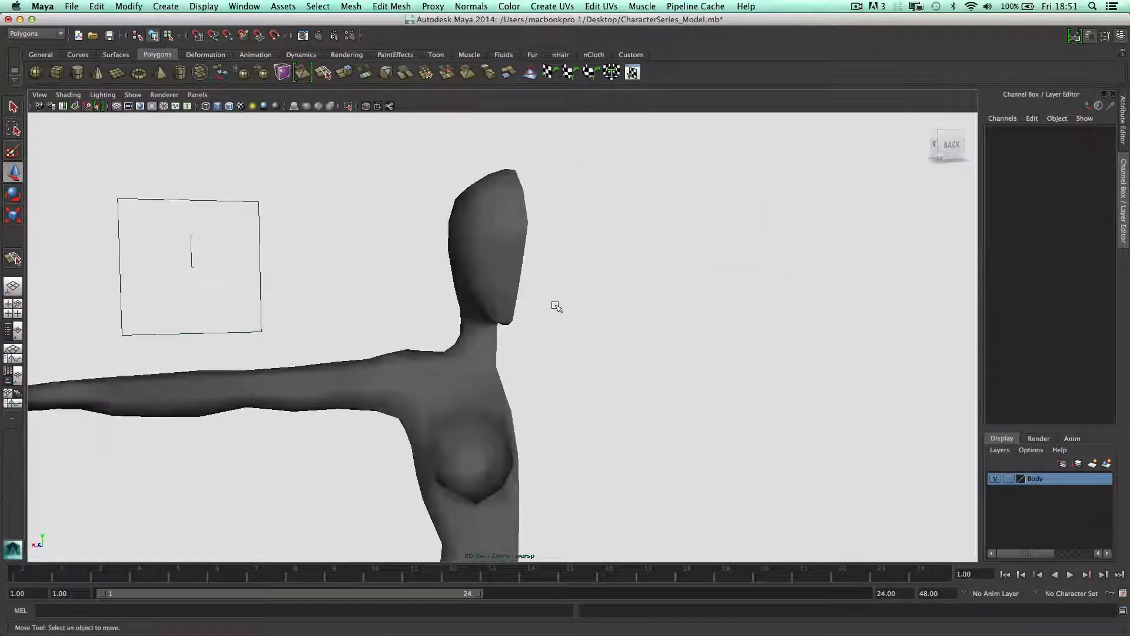
- Examine the complete half body from several angles, both as selected wireframe and as plain shaded surface
click(511, 285)
alt+drag(583, 268, 617, 255)
scroll(594, 270, down, 3)
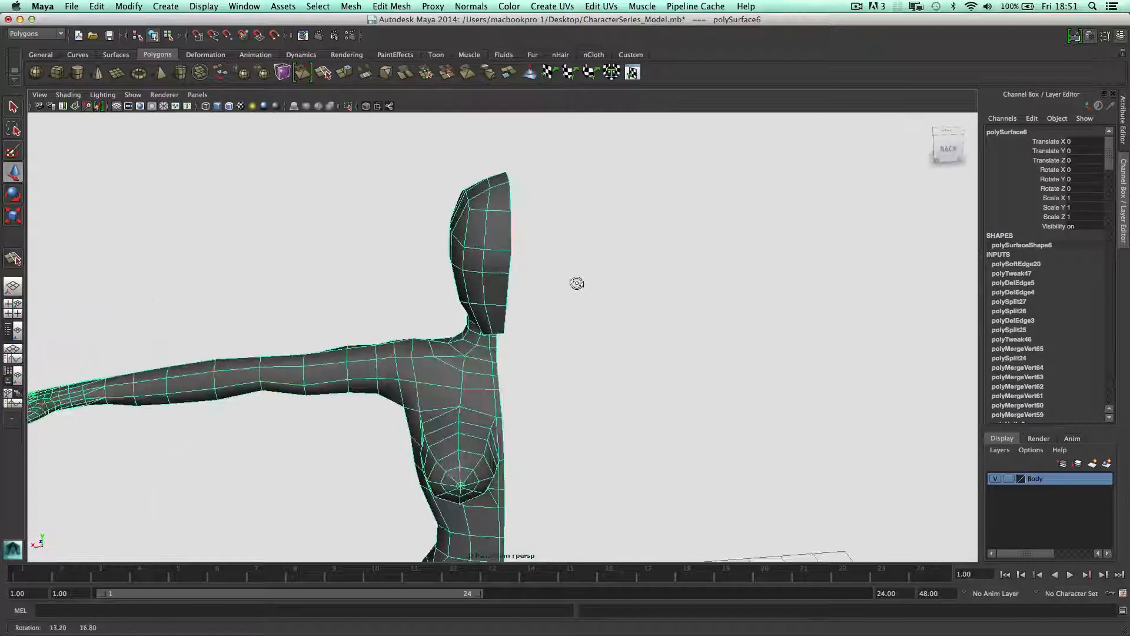
click(575, 293)
scroll(507, 307, down, 3)
alt+drag(507, 306, 479, 371)
click(520, 364)
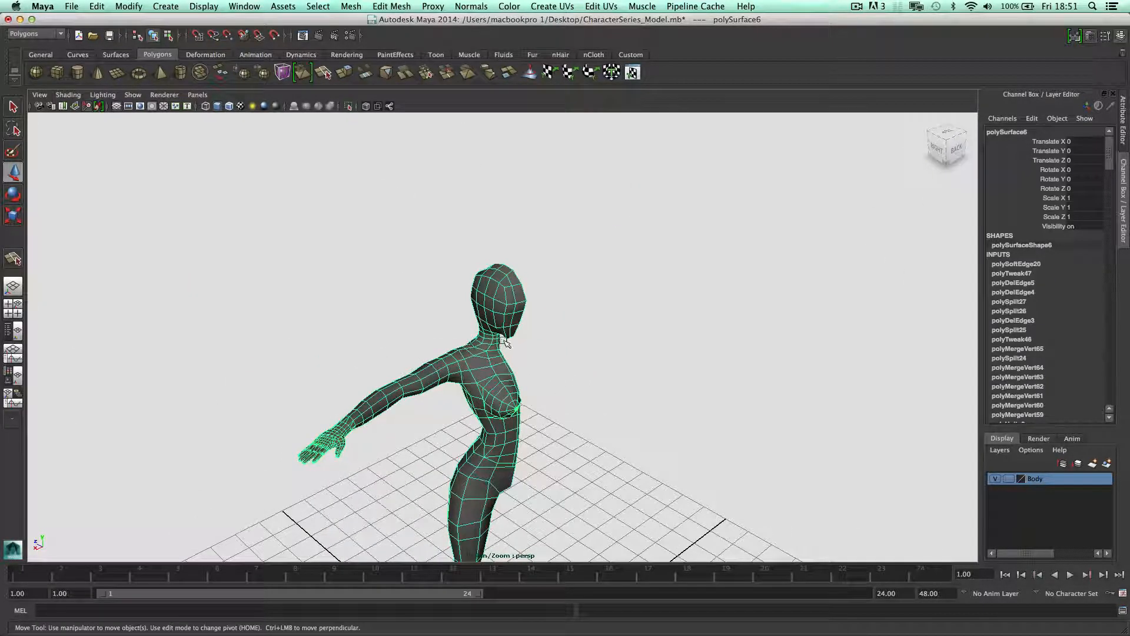
alt+drag(516, 412, 486, 413)
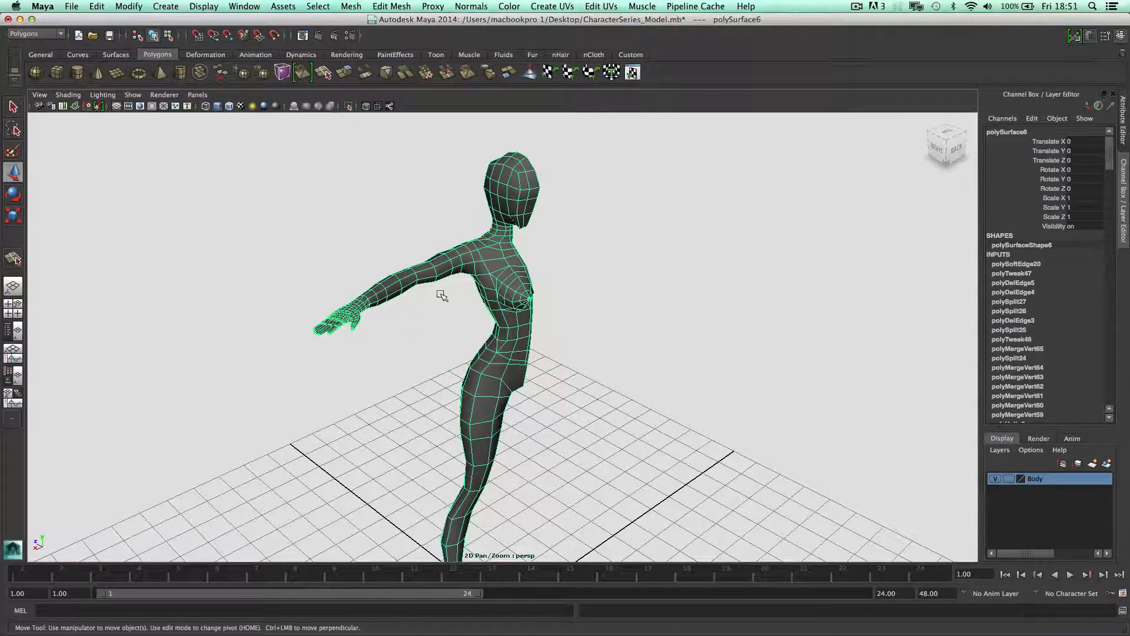
alt+drag(442, 296, 524, 249)
click(601, 285)
click(514, 293)
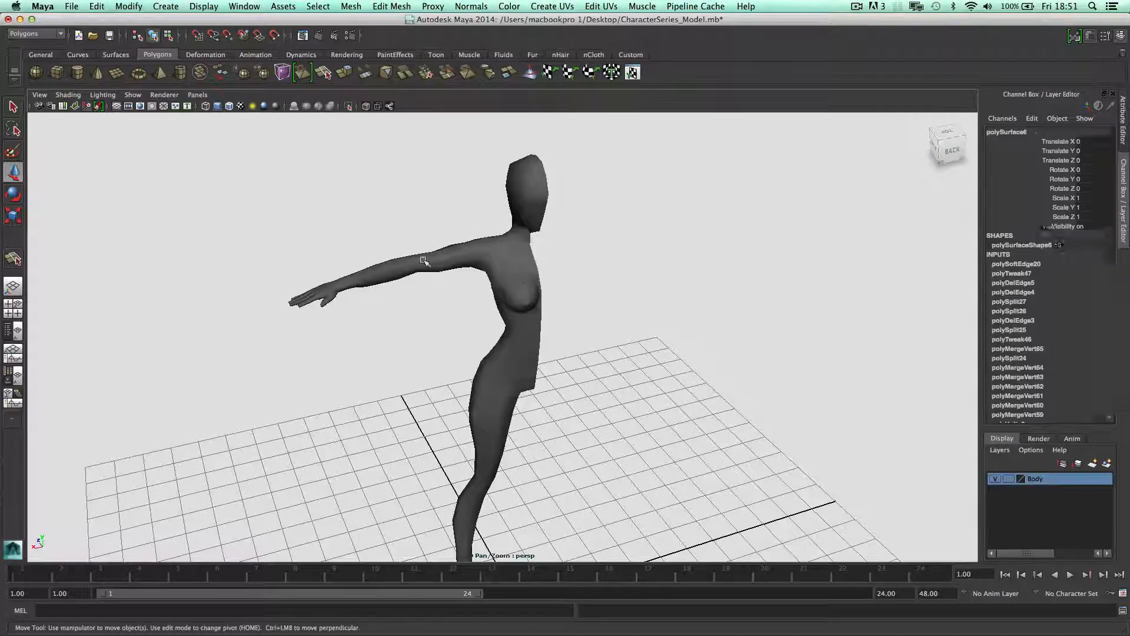
click(650, 353)
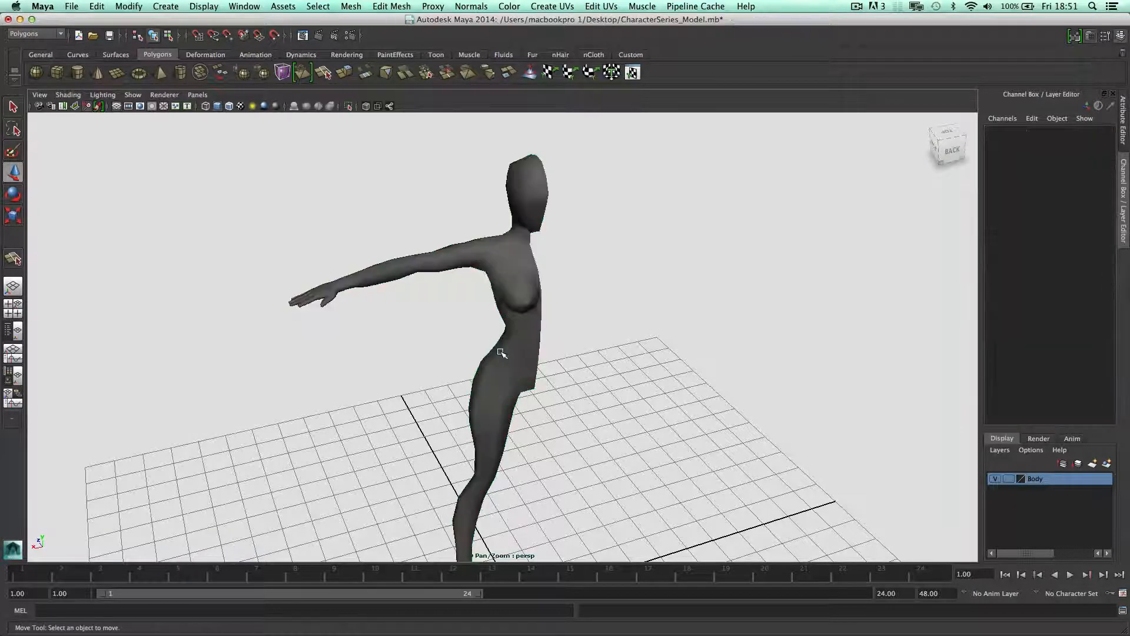